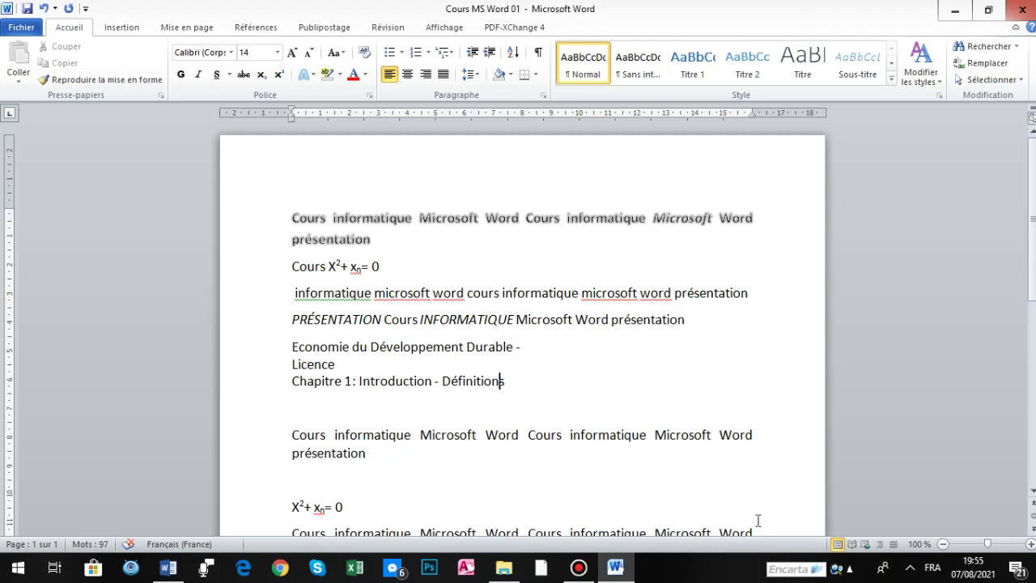
Set the font size of the whole document to 16.
key(ctrl+a)
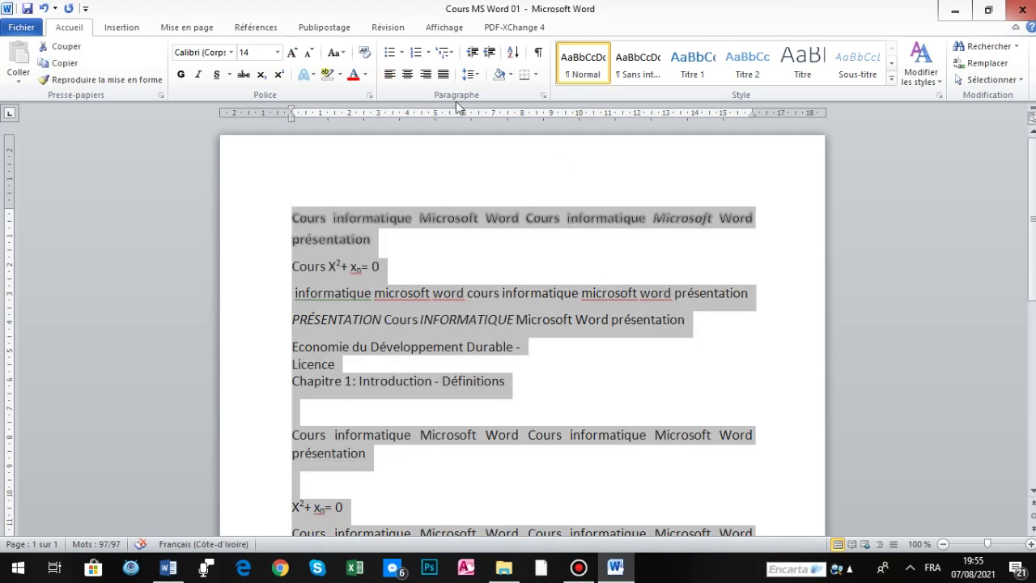
click(276, 52)
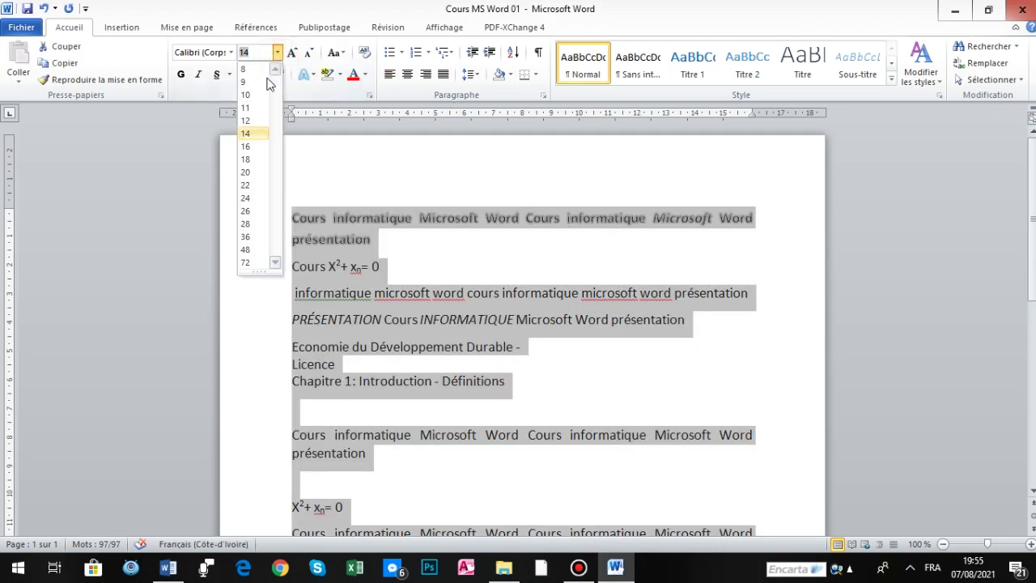
click(256, 149)
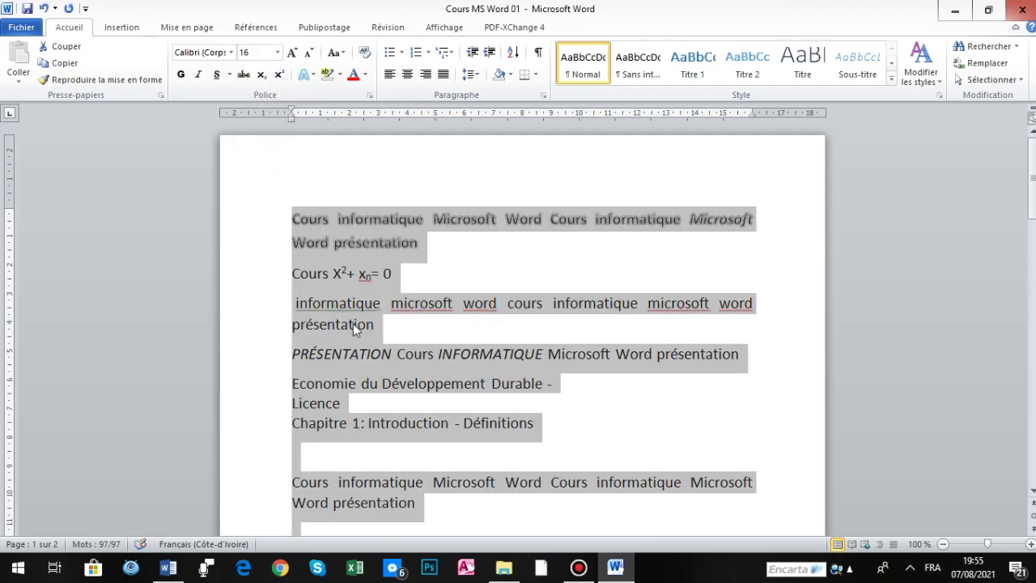
click(353, 323)
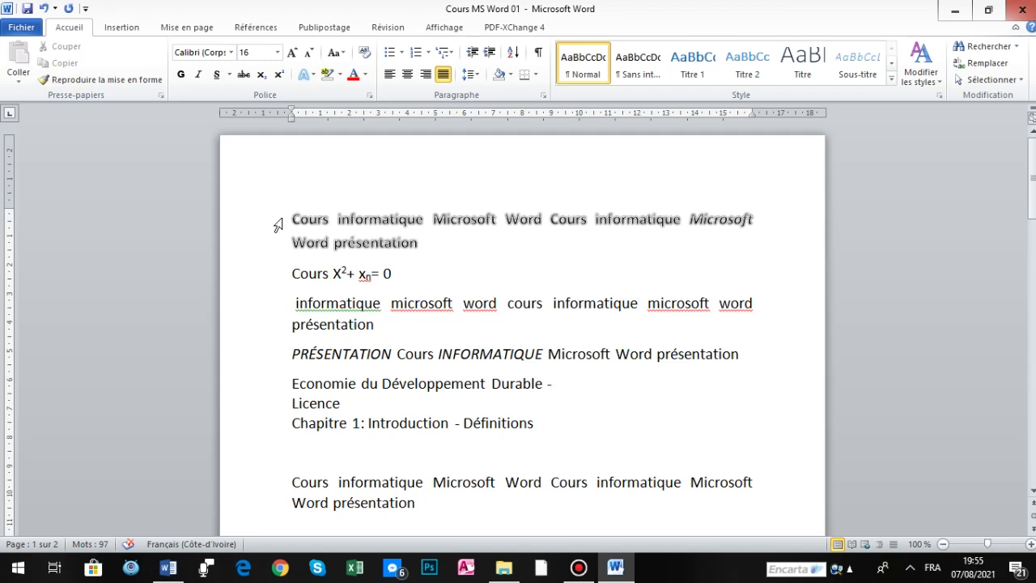
Copy the first paragraph to the empty line below "Chapitre 1: Introduction - Définitions" and undo the paste.
double_click(278, 225)
key(ctrl+c)
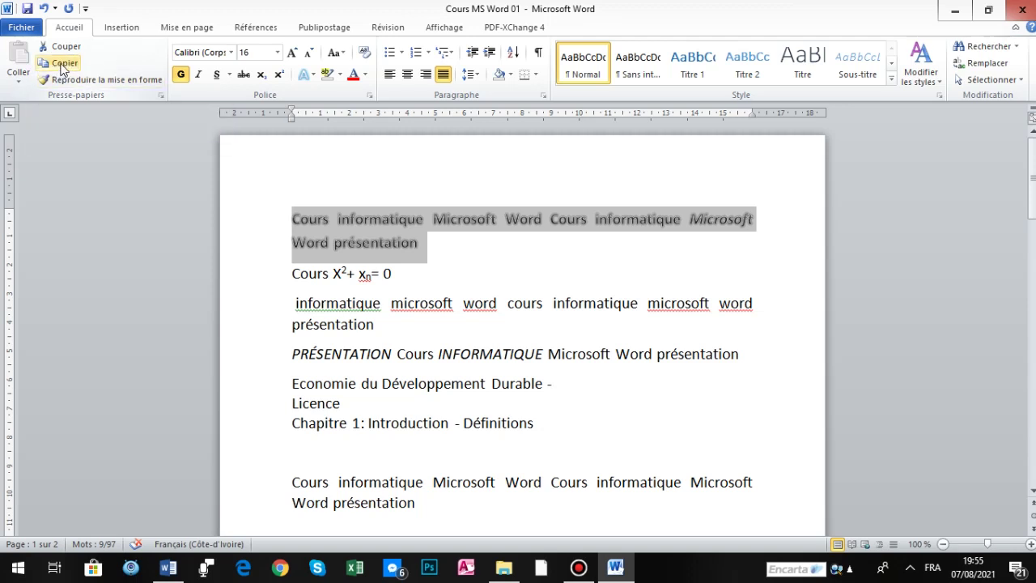
click(62, 68)
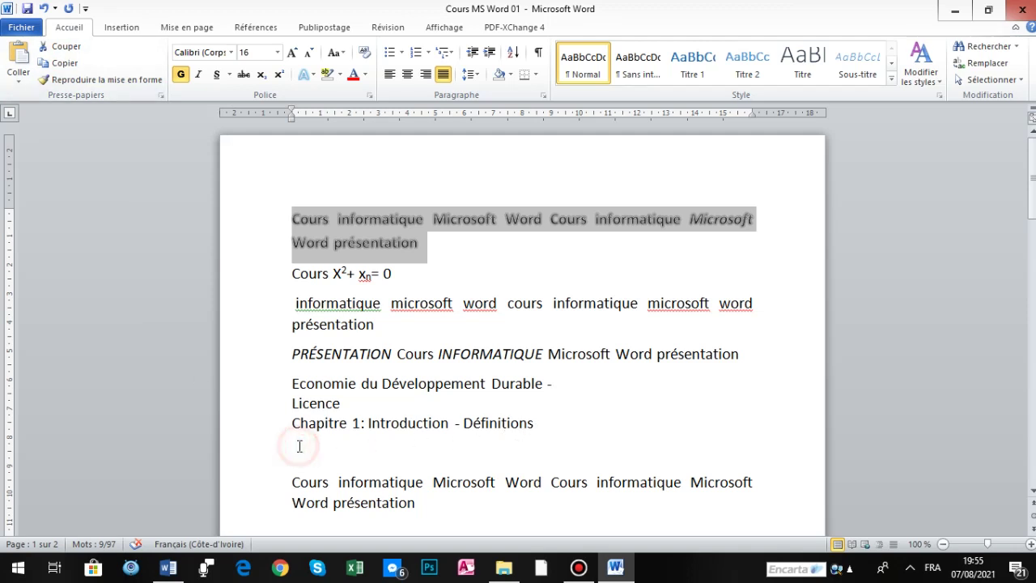
click(299, 446)
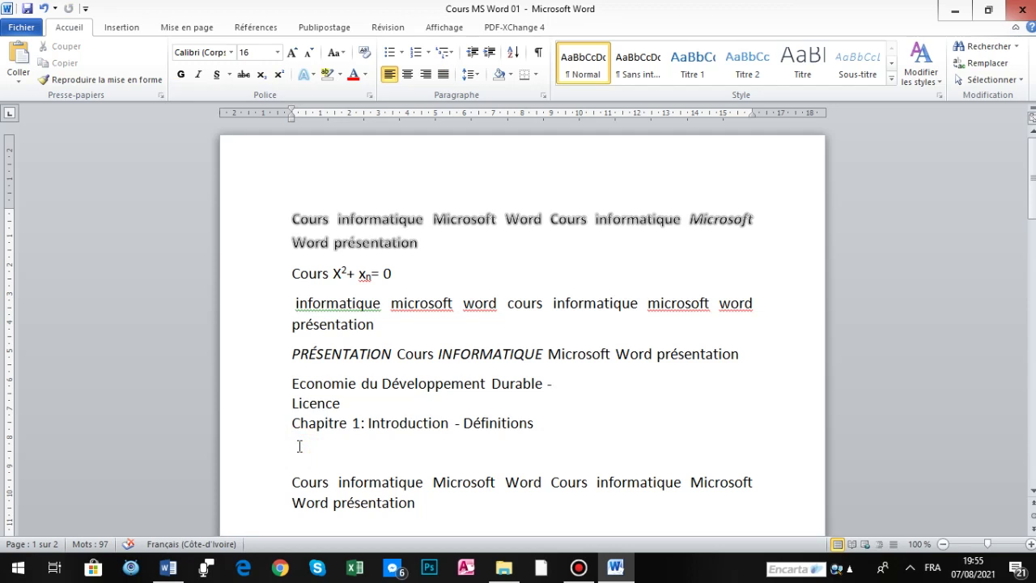
click(16, 56)
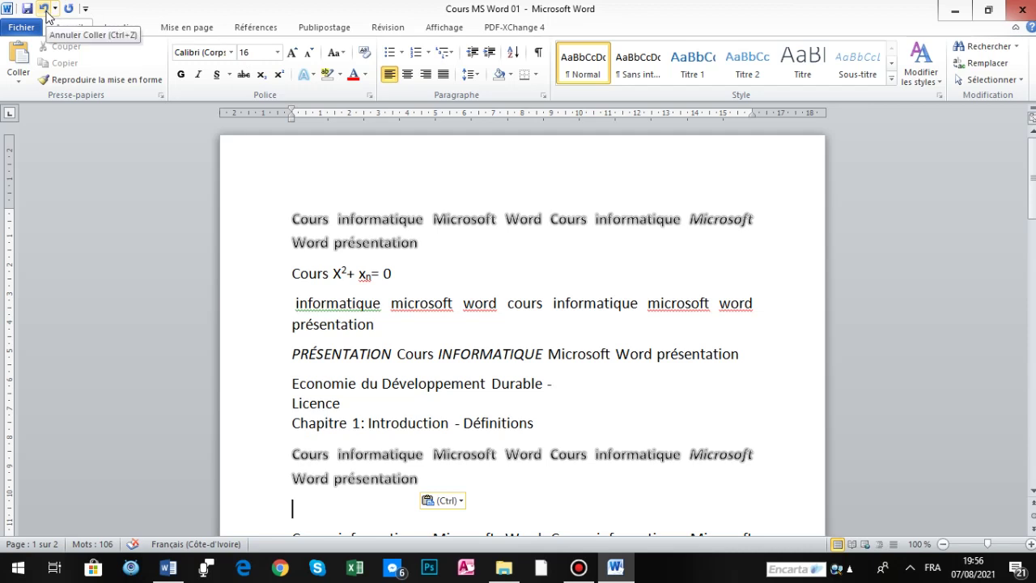
click(45, 9)
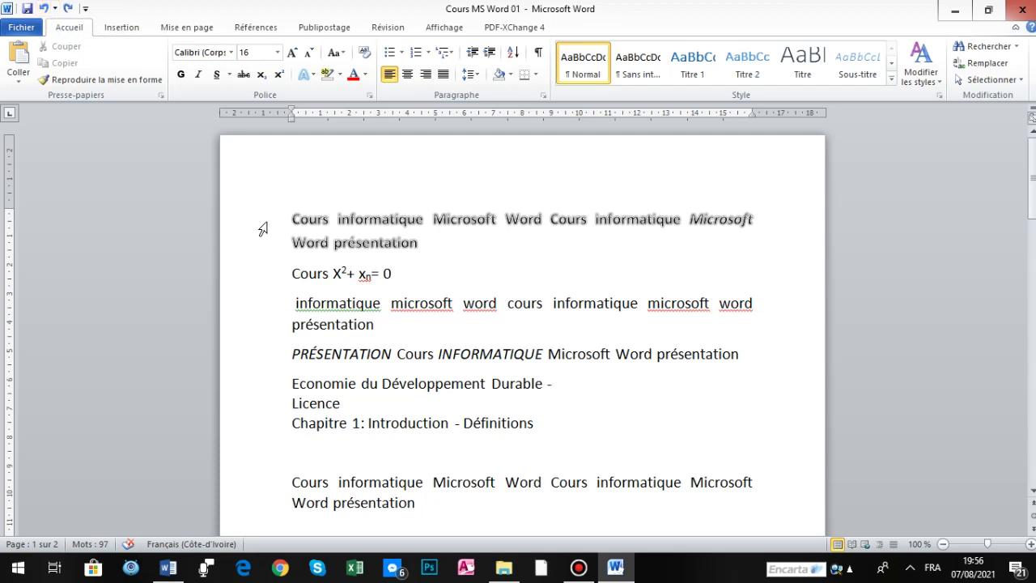
Copy the first paragraph and paste it with source formatting on the empty line below "Chapitre 1: Introduction - Définitions".
click(265, 224)
double_click(264, 224)
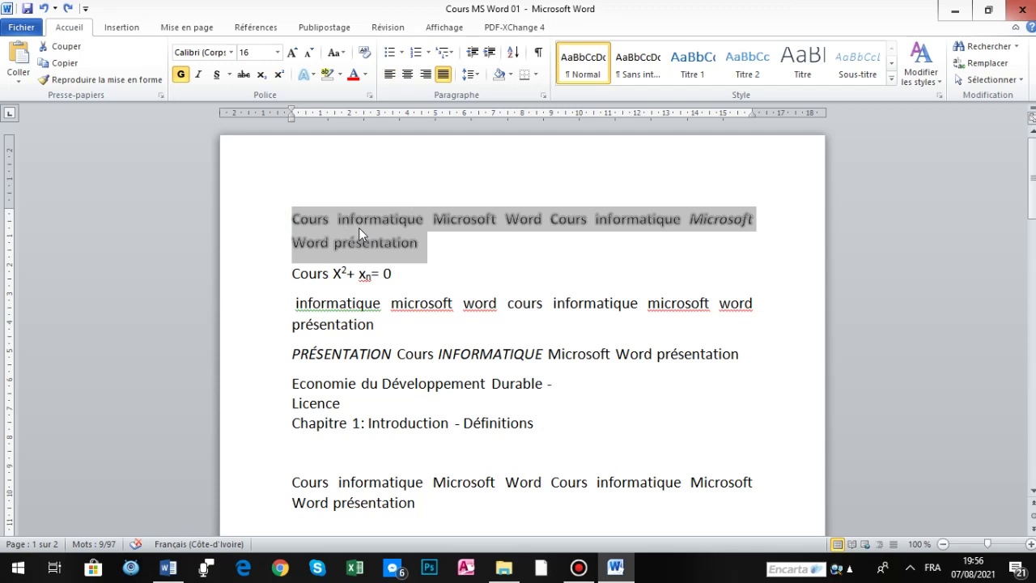
right_click(358, 227)
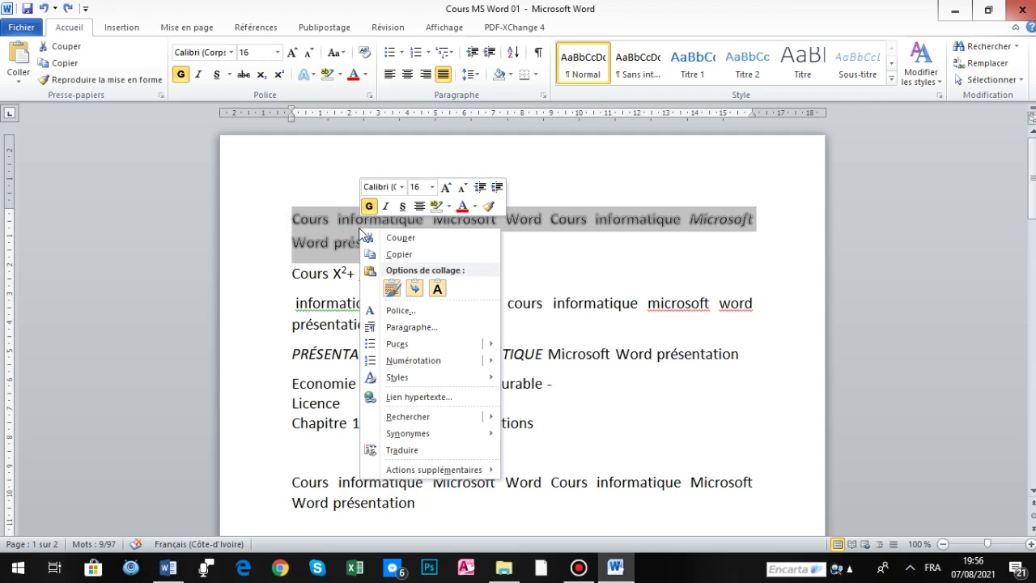
click(406, 258)
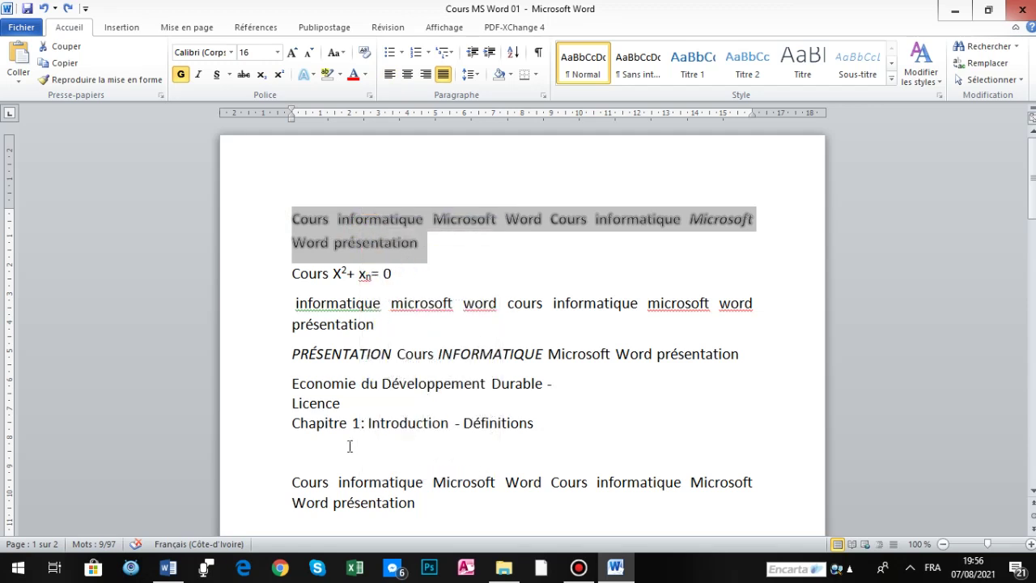
click(300, 452)
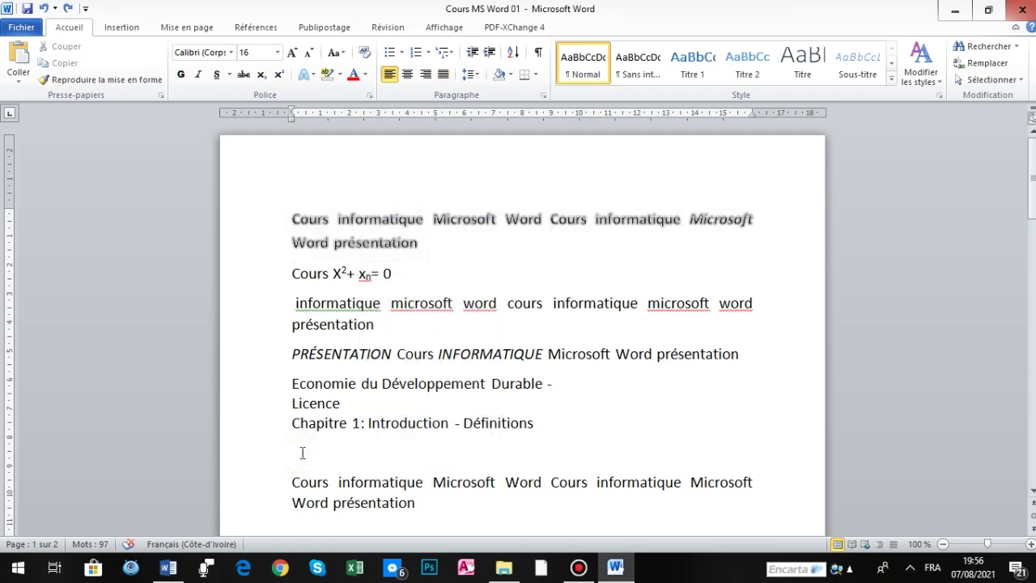
right_click(302, 452)
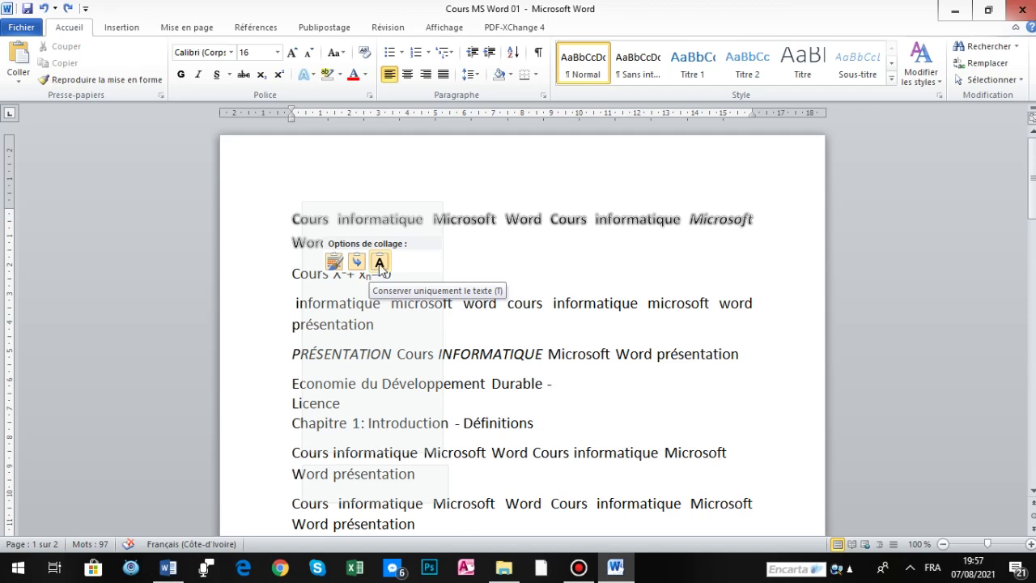
click(332, 263)
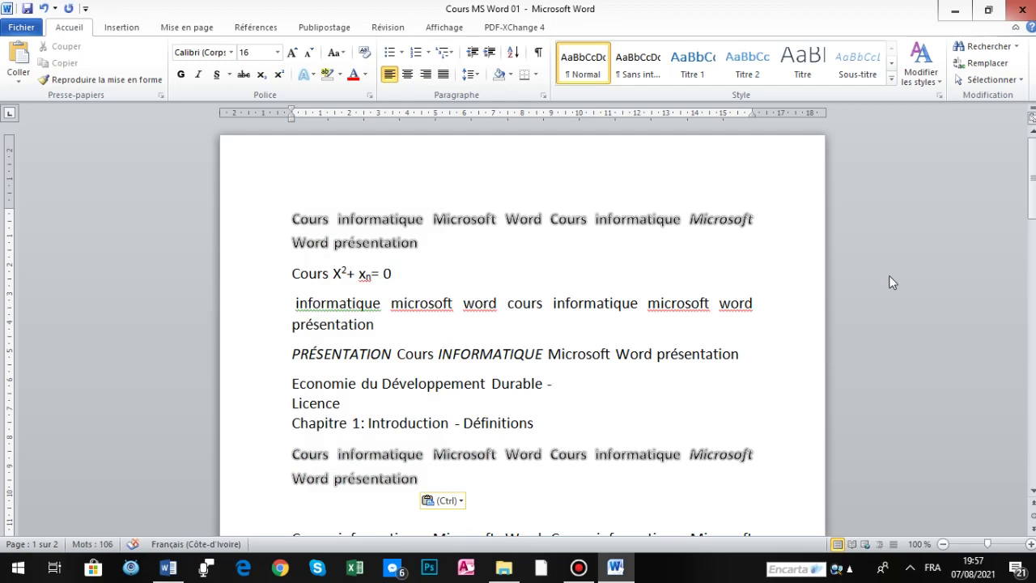
Cut the pasted bold paragraph located below the "Chapitre 1: Introduction - Définitions" line.
drag(1031, 196, 1031, 230)
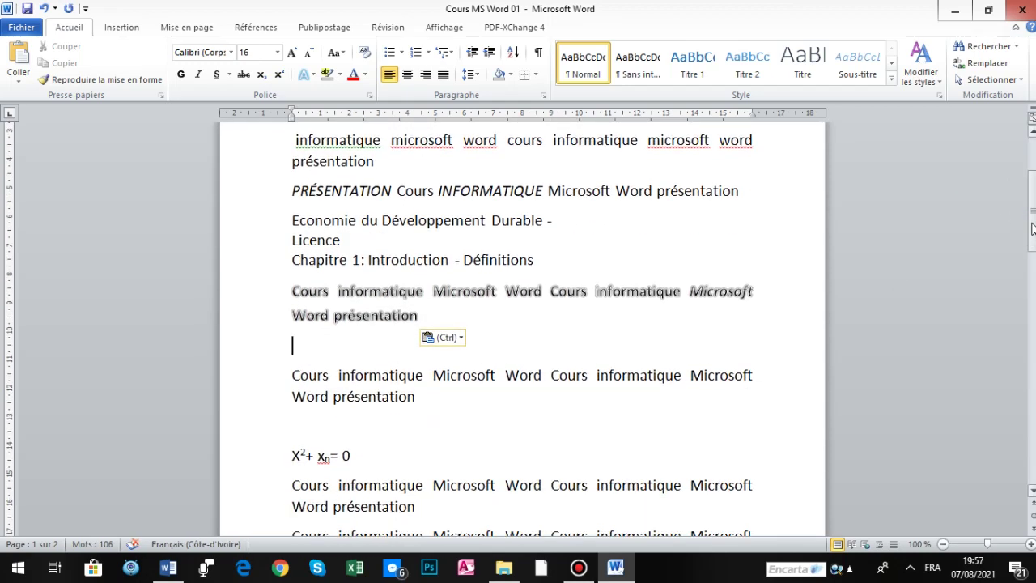
double_click(244, 292)
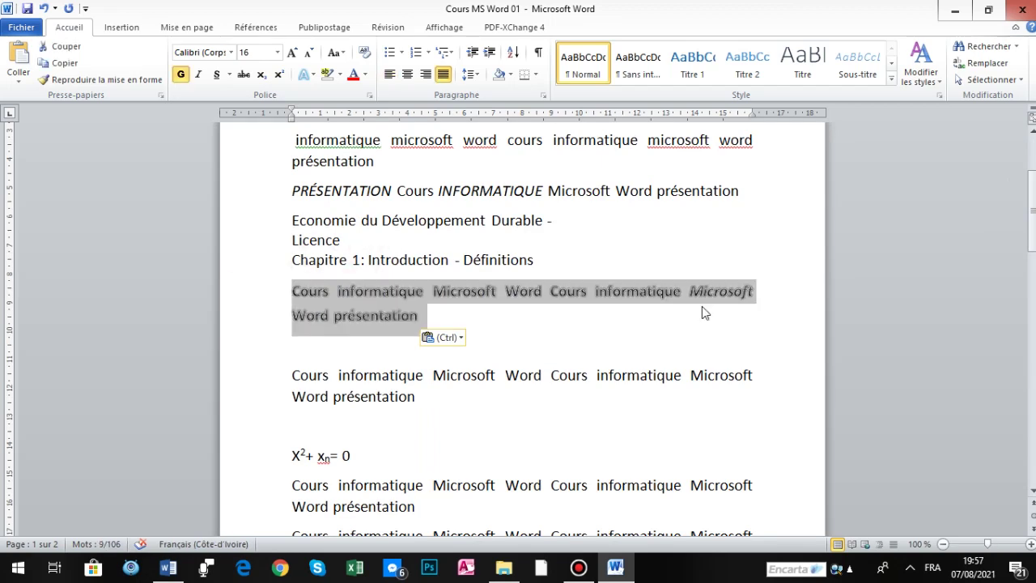
click(1032, 223)
mouse_move(1030, 224)
mouse_down()
mouse_move(1031, 194)
mouse_move(1032, 235)
mouse_up()
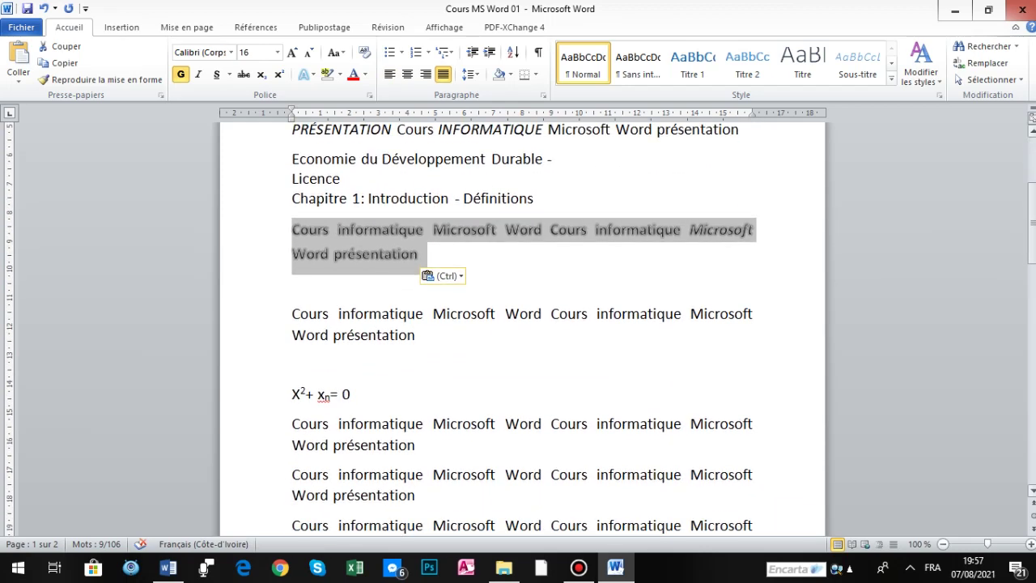
right_click(338, 246)
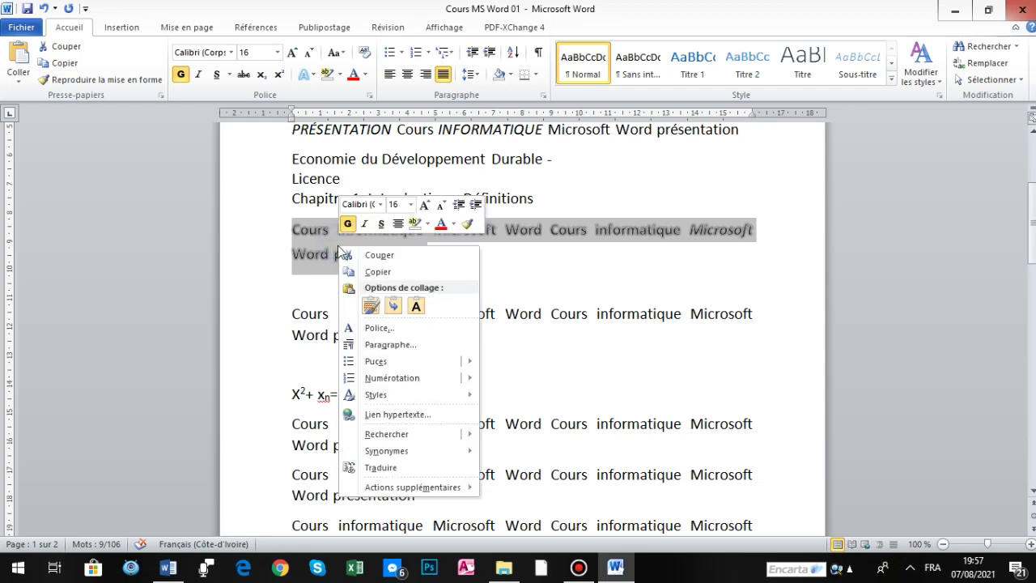
click(378, 254)
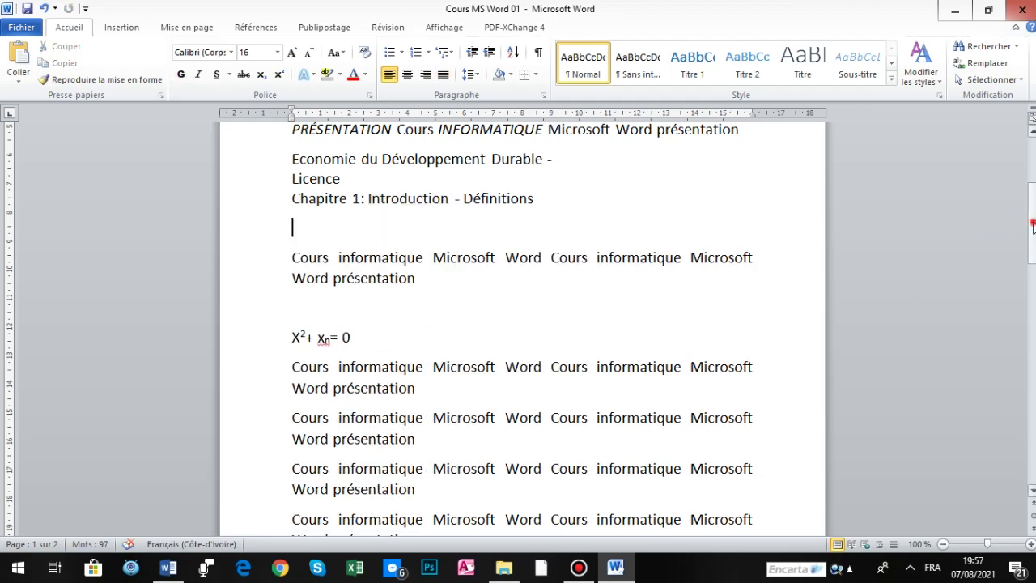
Paste the cut paragraph with source formatting on a new line after the last paragraph of page 1.
drag(1032, 222, 1032, 284)
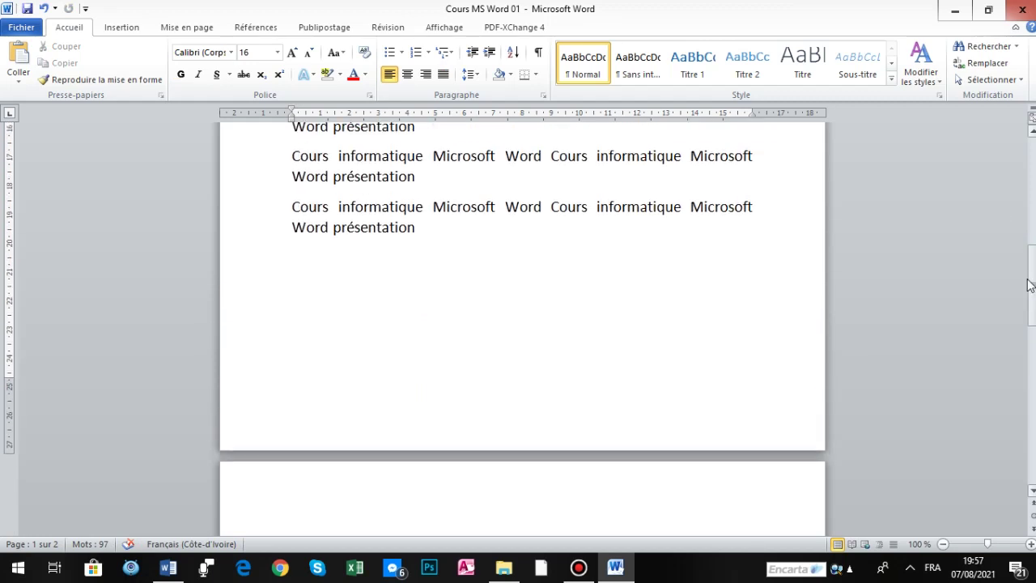
click(424, 228)
key(Return)
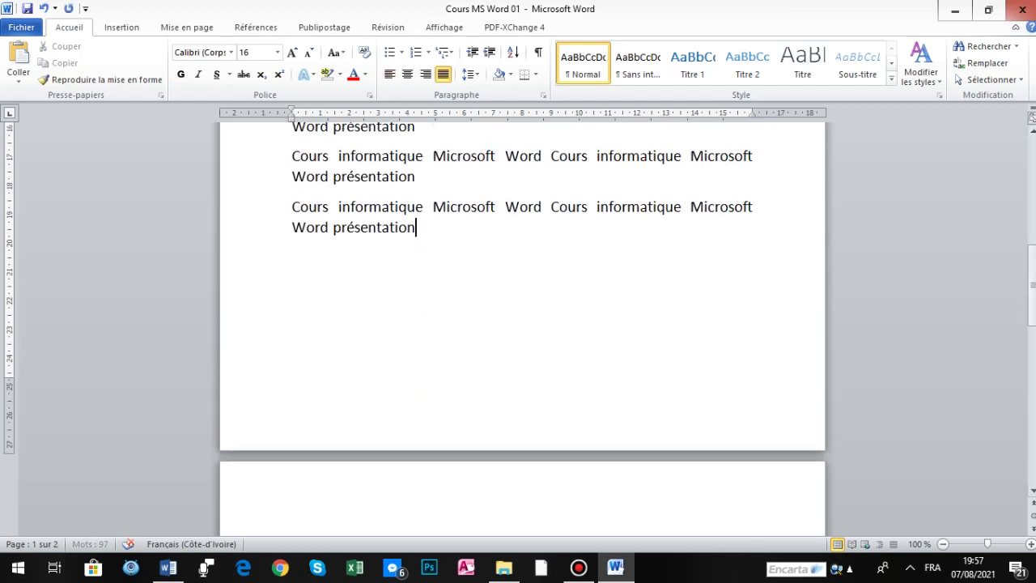
right_click(424, 229)
click(296, 260)
double_click(296, 259)
right_click(296, 260)
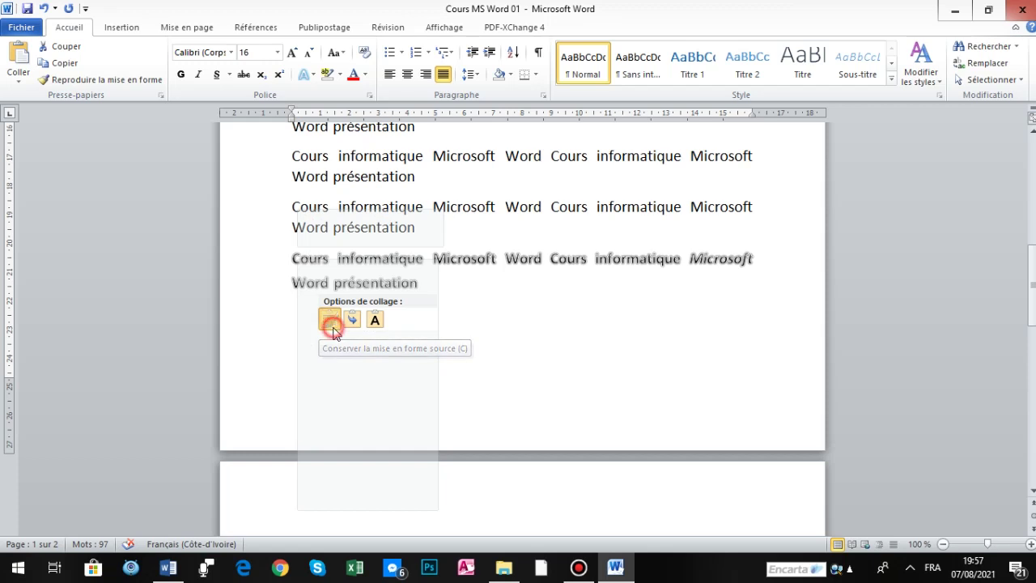
click(331, 320)
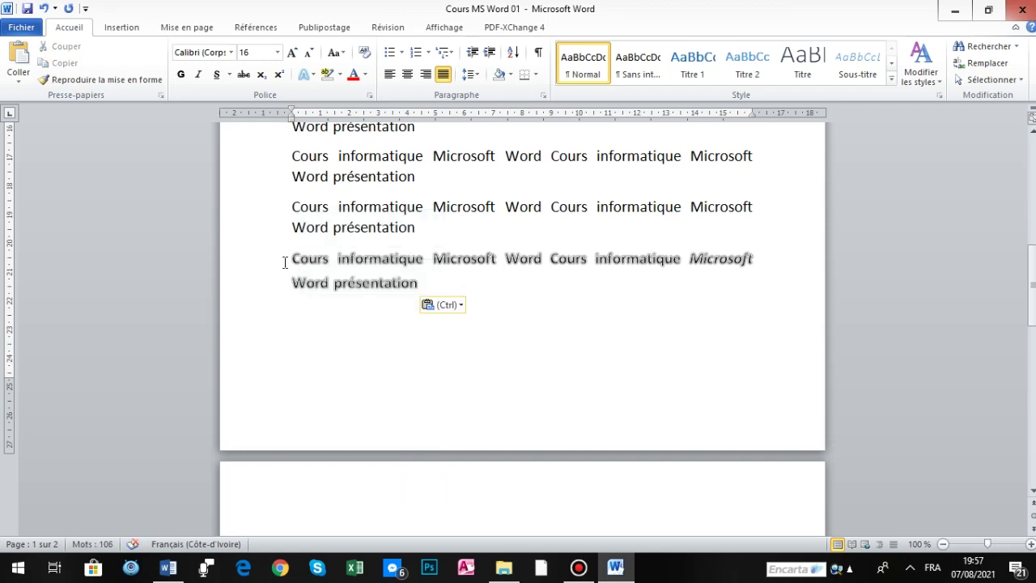
Change the font colour of the paragraph just above the bold one at the end of page 1 to standard red.
double_click(258, 215)
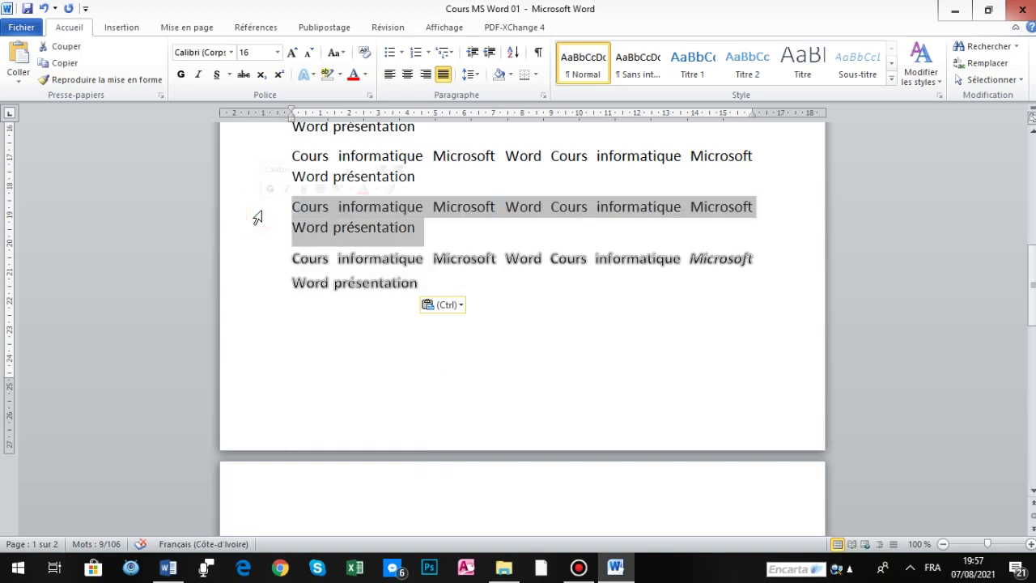
click(365, 75)
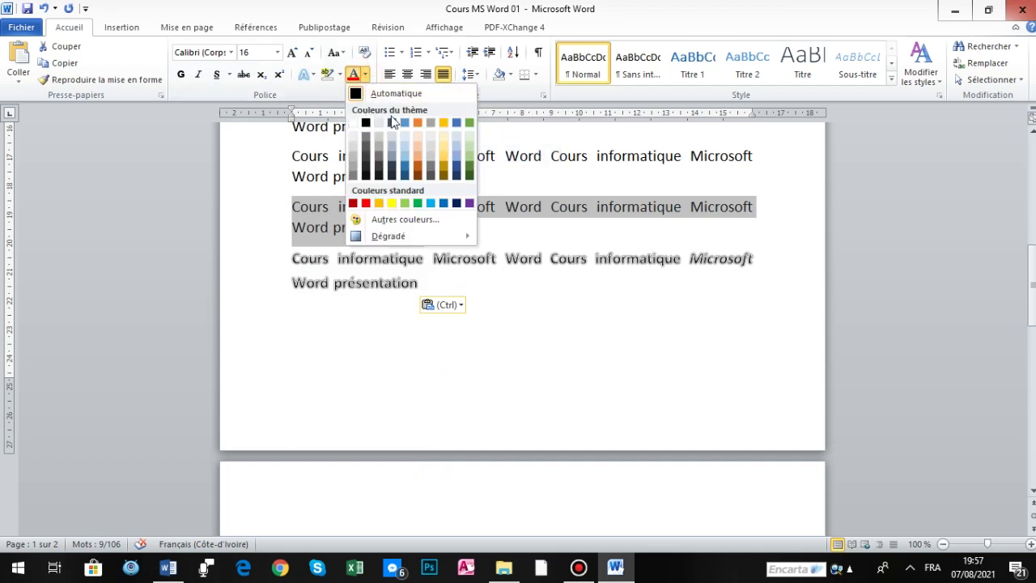
click(362, 203)
Write "Ctrl+c" on a new line below the bold paragraph at the end of page 1.
click(372, 377)
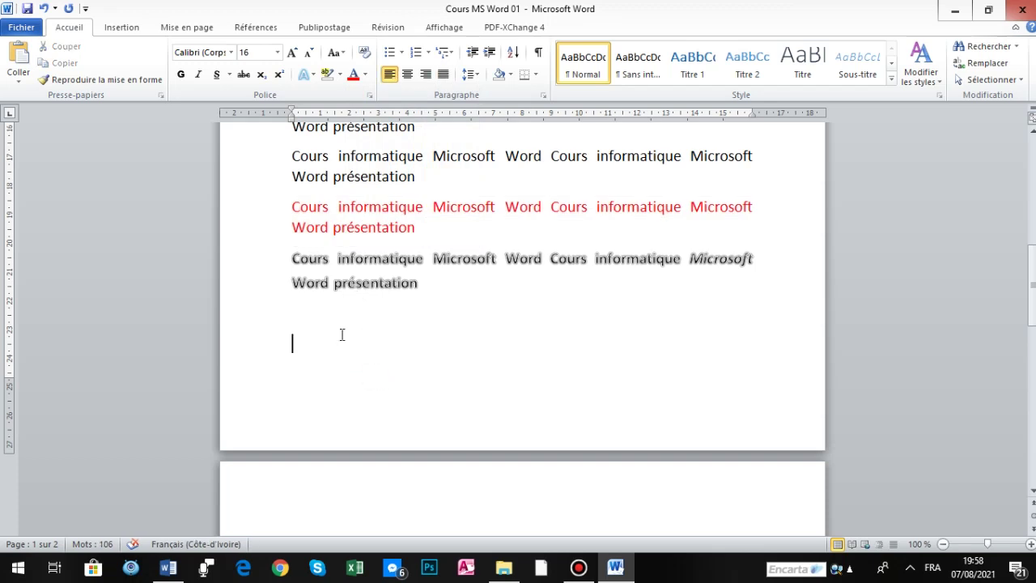
text(ctrl+c)
Copy the red paragraph and paste it at the top of page 2, after the "Ctrl+c" line.
double_click(257, 218)
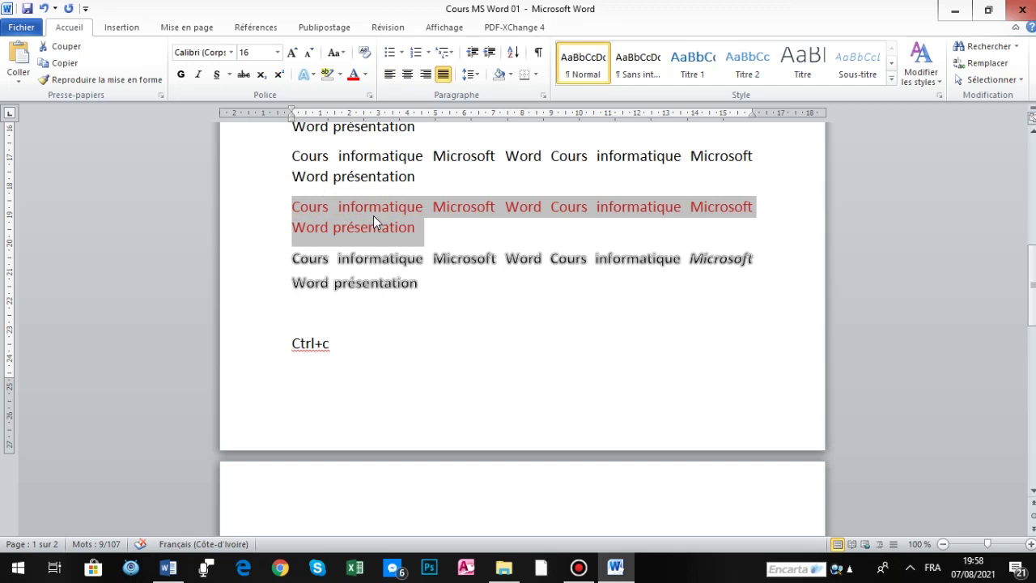
click(337, 349)
key(ctrl+Return)
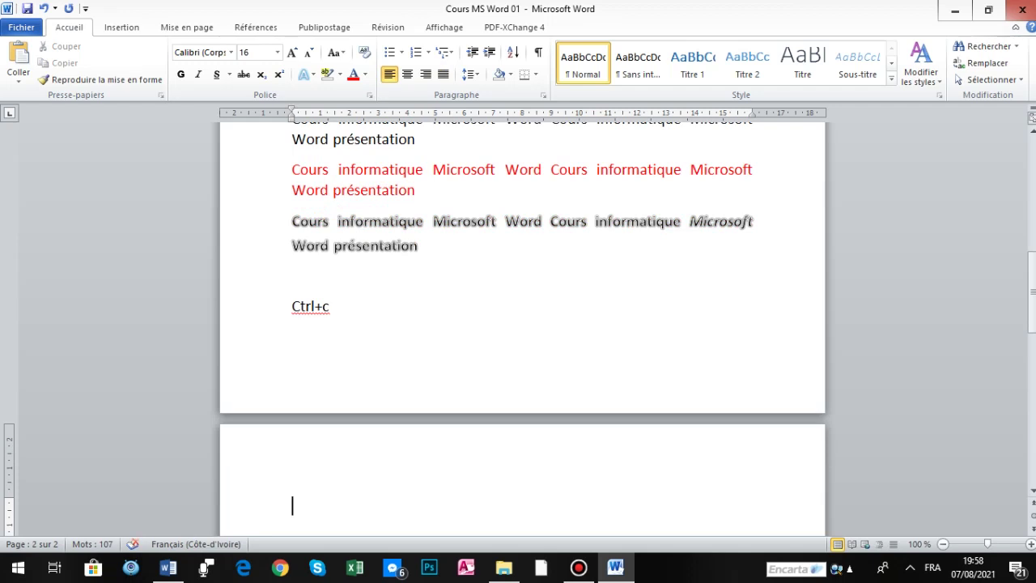
key(ctrl+v)
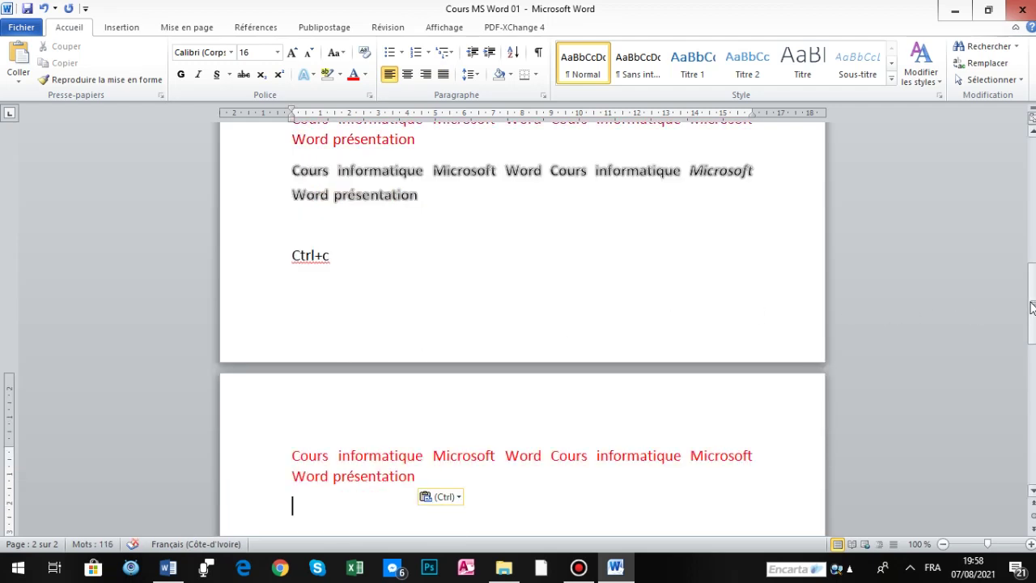
Highlight the red paragraph on page 2 in light grey.
drag(1031, 303, 1033, 334)
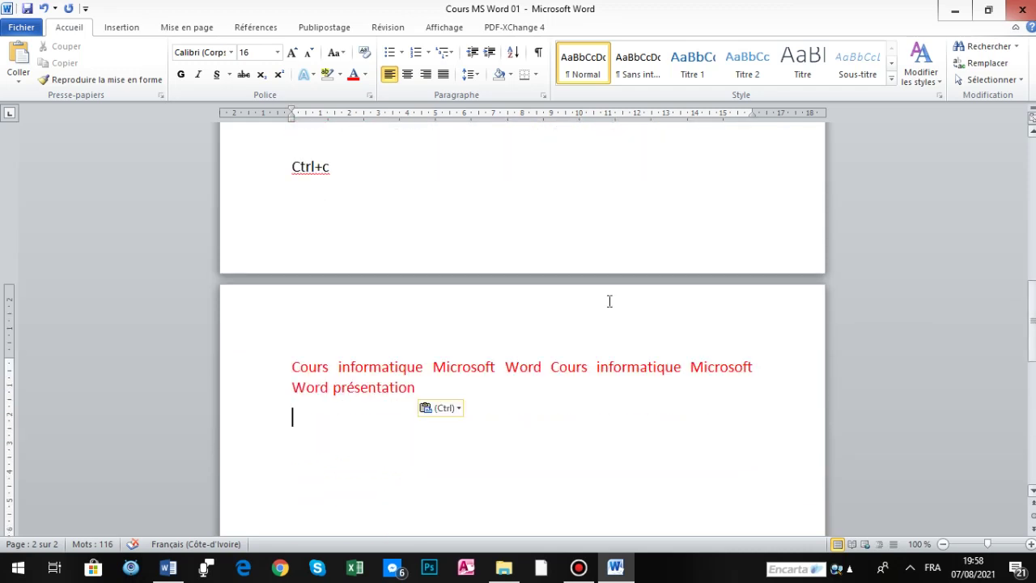
double_click(227, 374)
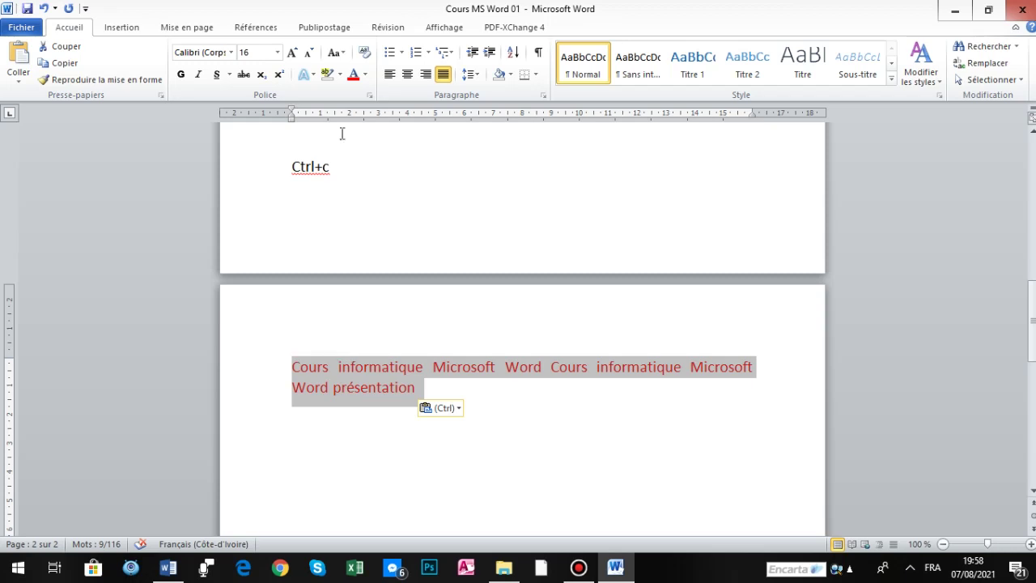
click(340, 75)
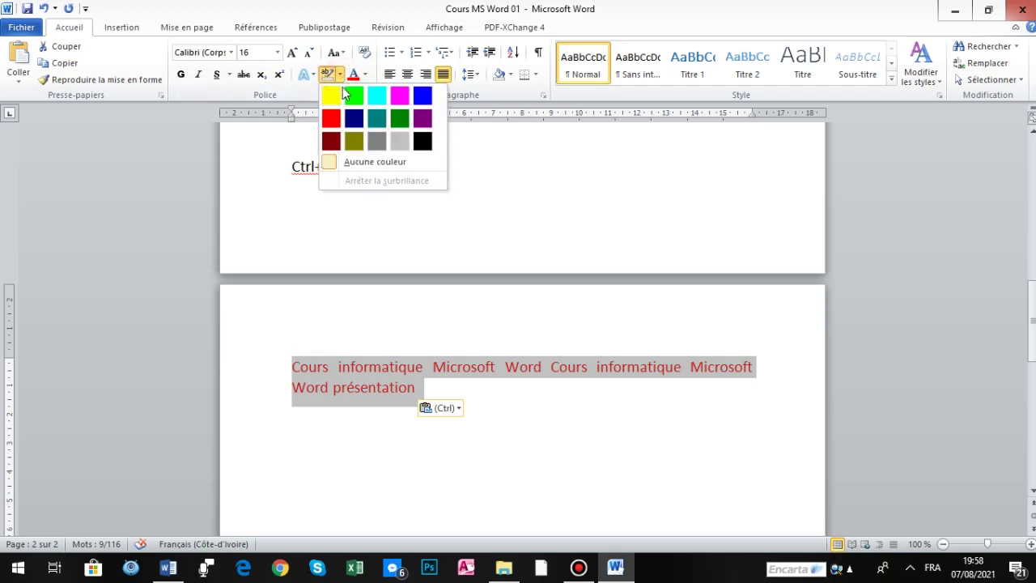
click(399, 142)
click(373, 438)
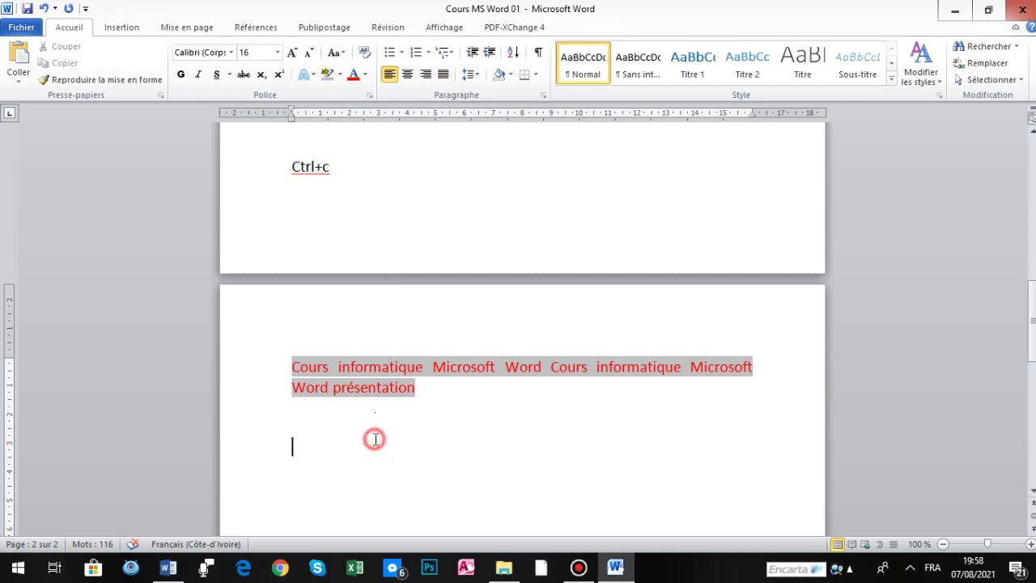
Cut the highlighted red paragraph from page 2 and write "ctrl+x" in its place.
double_click(251, 365)
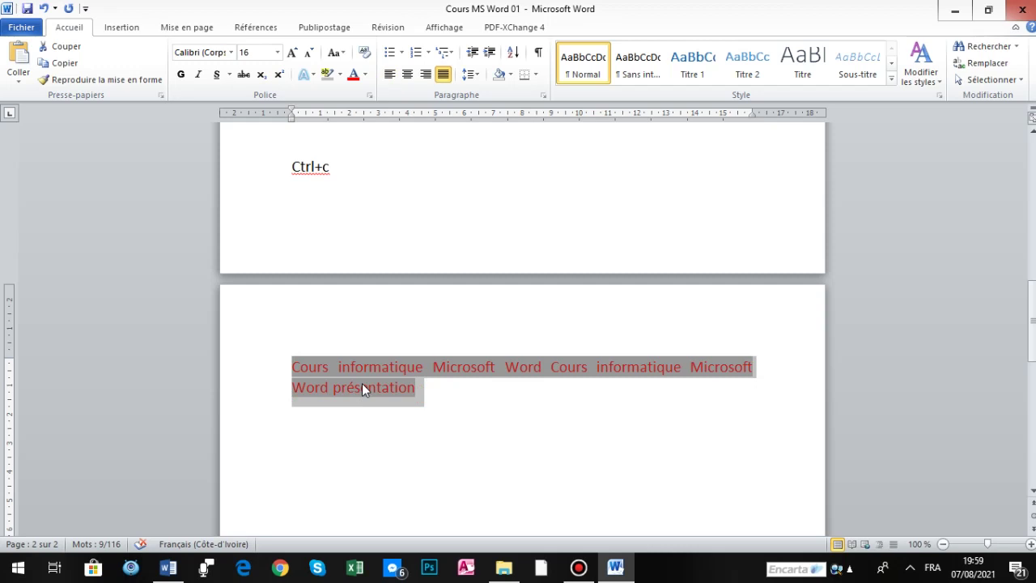
key(ctrl+x)
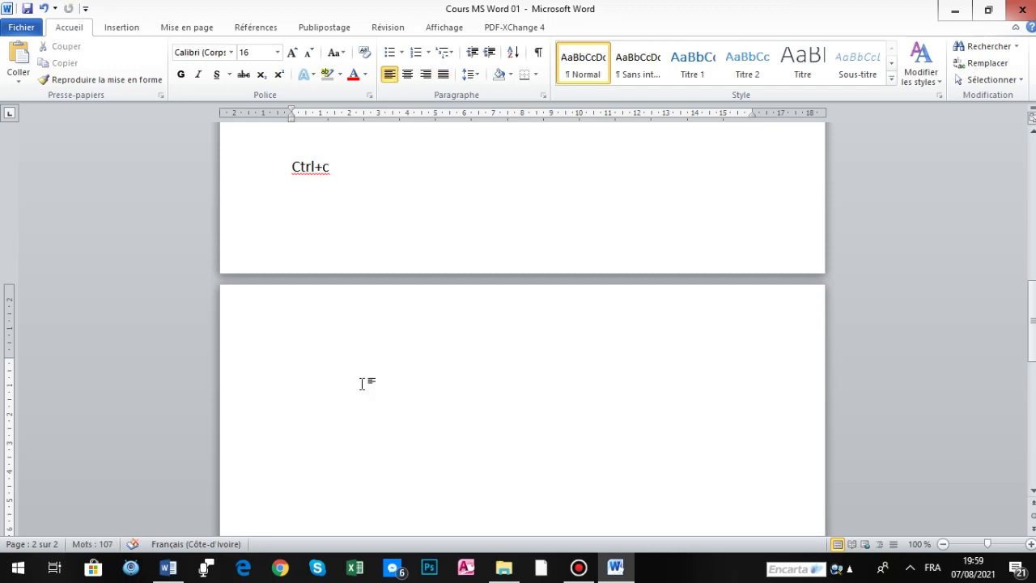
text(ctrl+x)
Paste the cut paragraph at the very top of page 1, on a new line above the shadowed bold paragraph.
drag(1031, 322, 1032, 180)
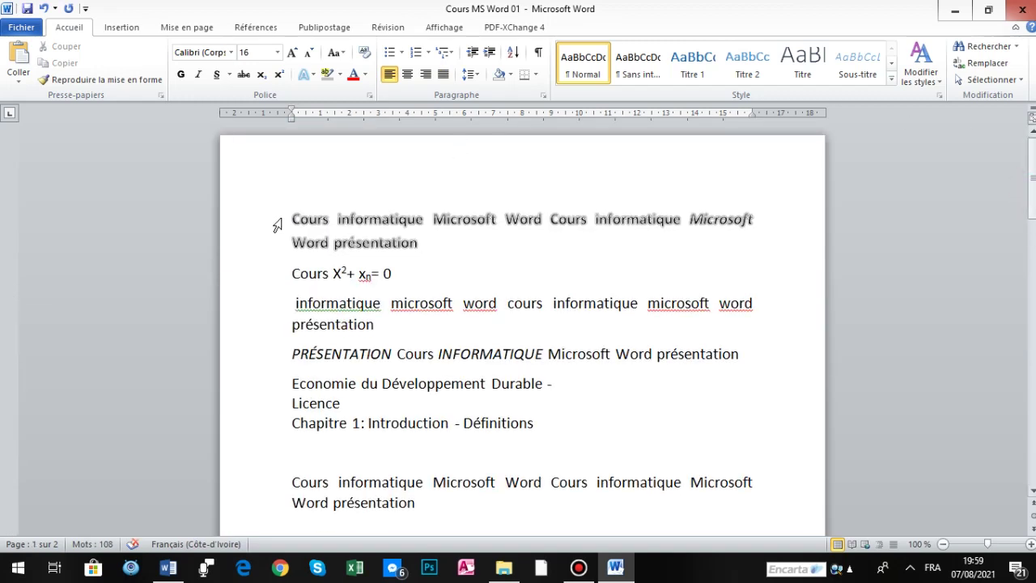
click(290, 214)
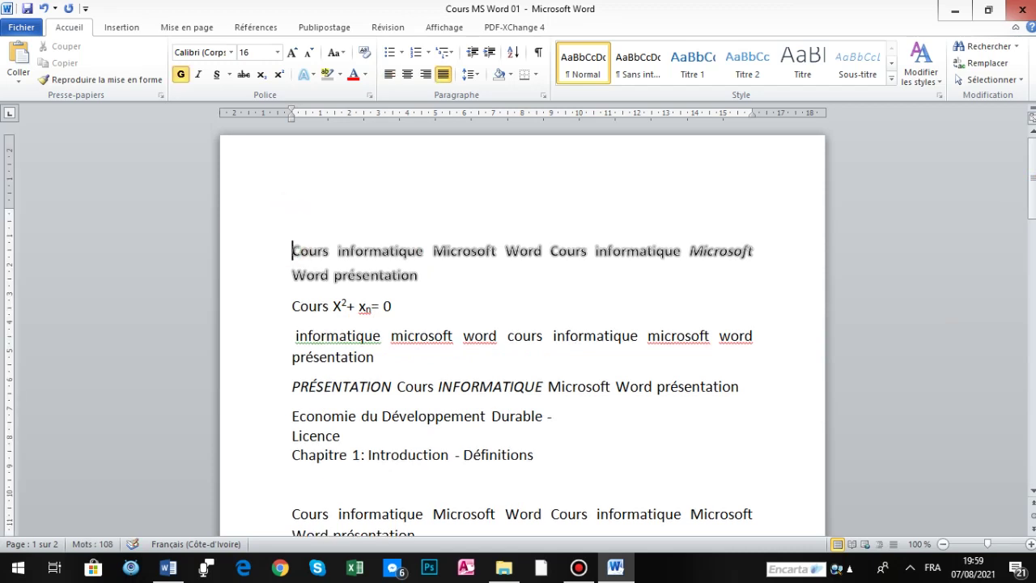
click(294, 217)
key(ctrl+v)
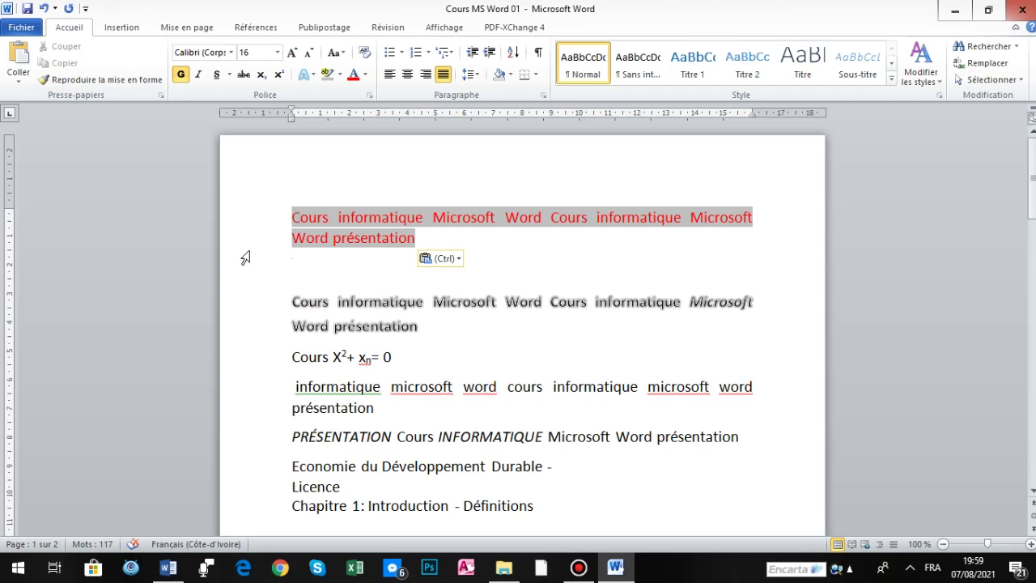
View the cut, copy and paste options available for the shadowed bold paragraph below the pasted one.
double_click(258, 303)
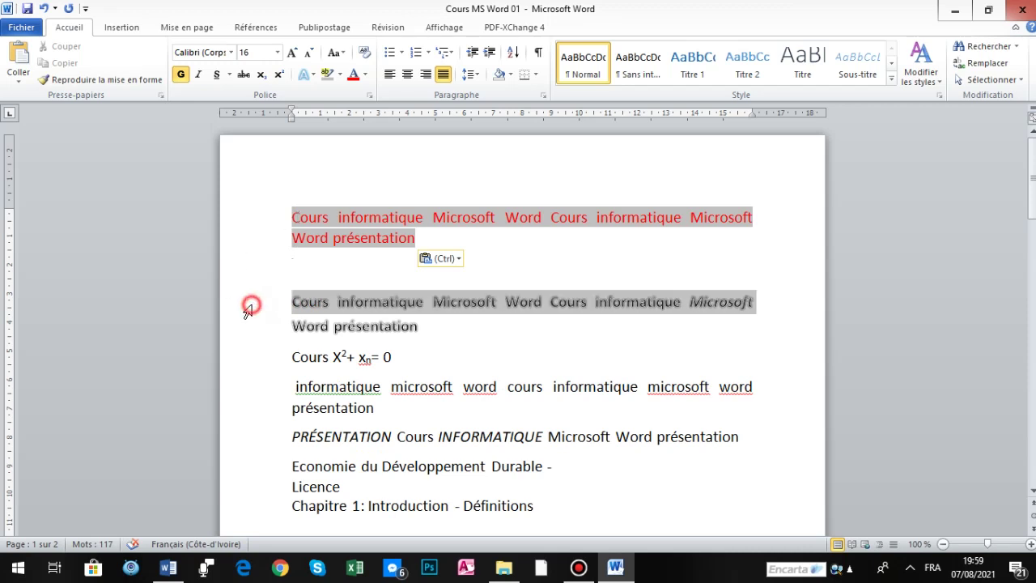
right_click(351, 311)
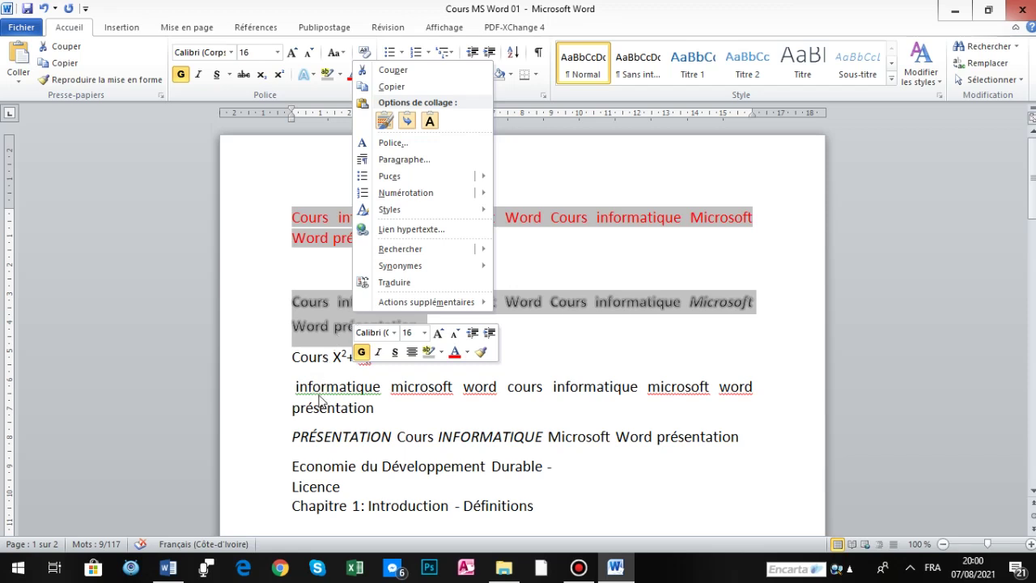
click(422, 405)
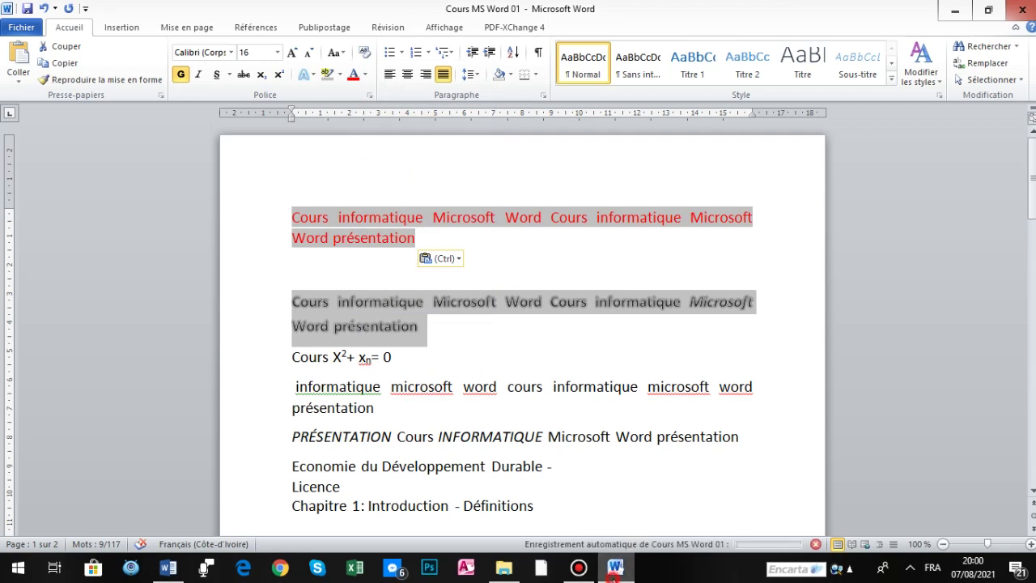
Switch to the Word window with Document1 and add the lines "Le groupe police", "La selection" and "Groupe presse papier" below the first line.
click(613, 577)
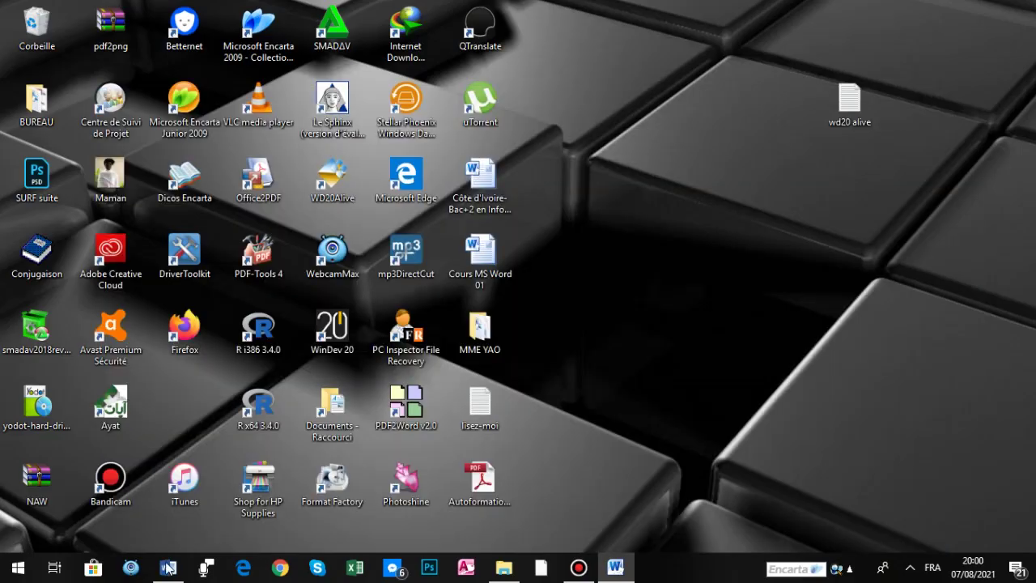
click(168, 569)
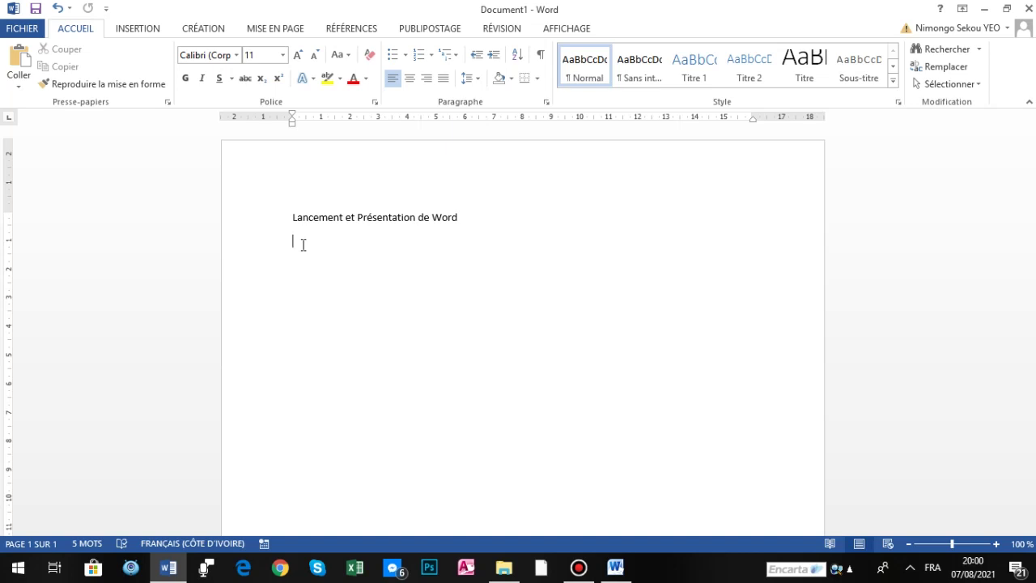
text(Le groupe police)
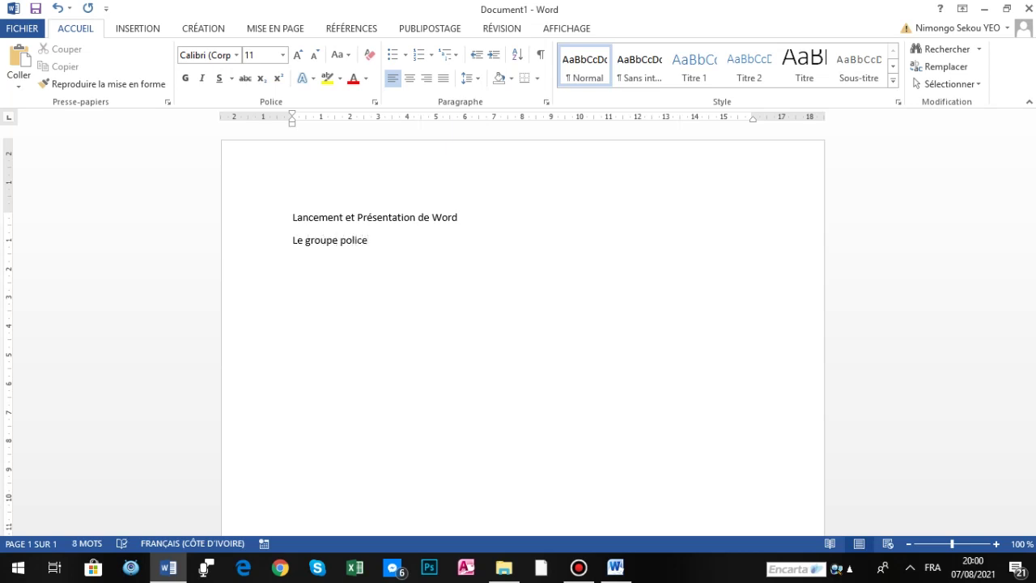
key(Return)
text(La selection)
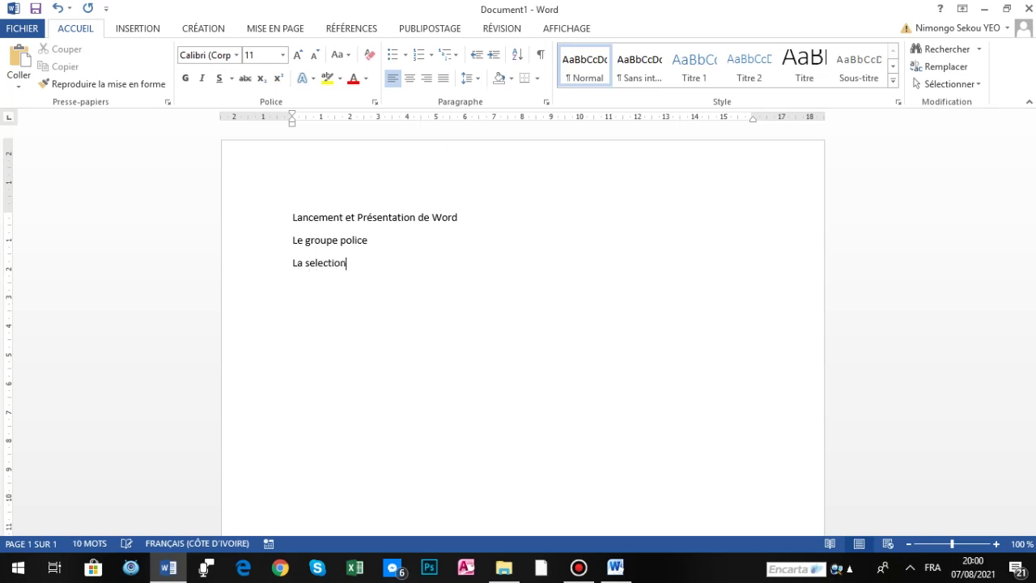
key(Return)
text(Groupe presse pa)
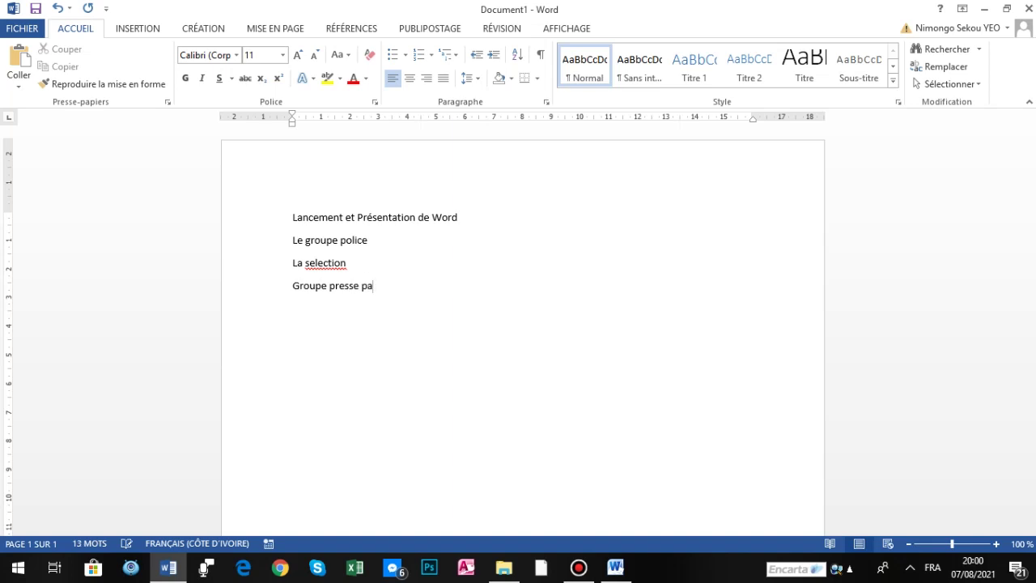
text(pier)
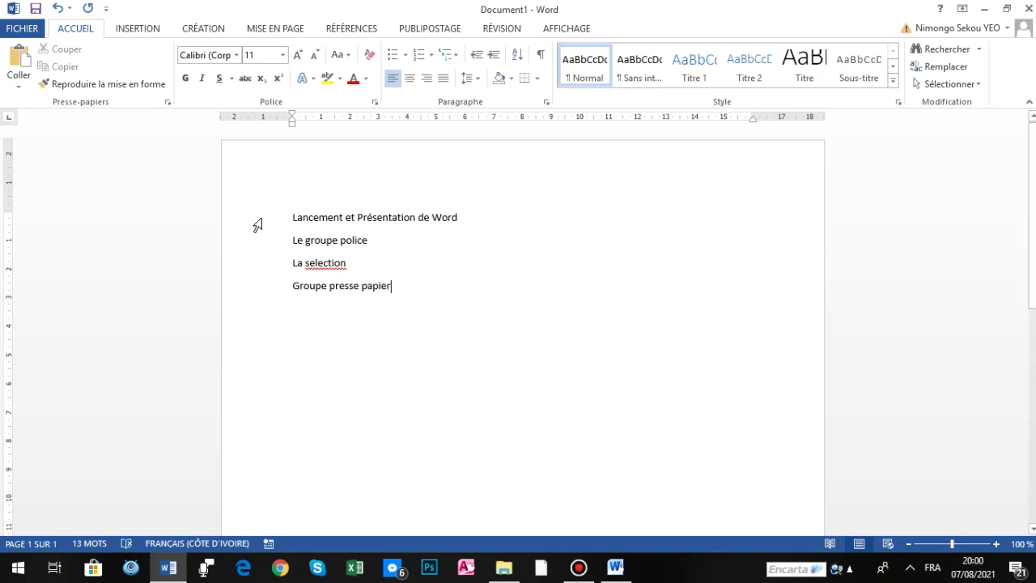
Apply uppercase Roman numeral numbering (I., II., III.) to the line "Lancement et Présentation de Word".
click(292, 218)
click(258, 218)
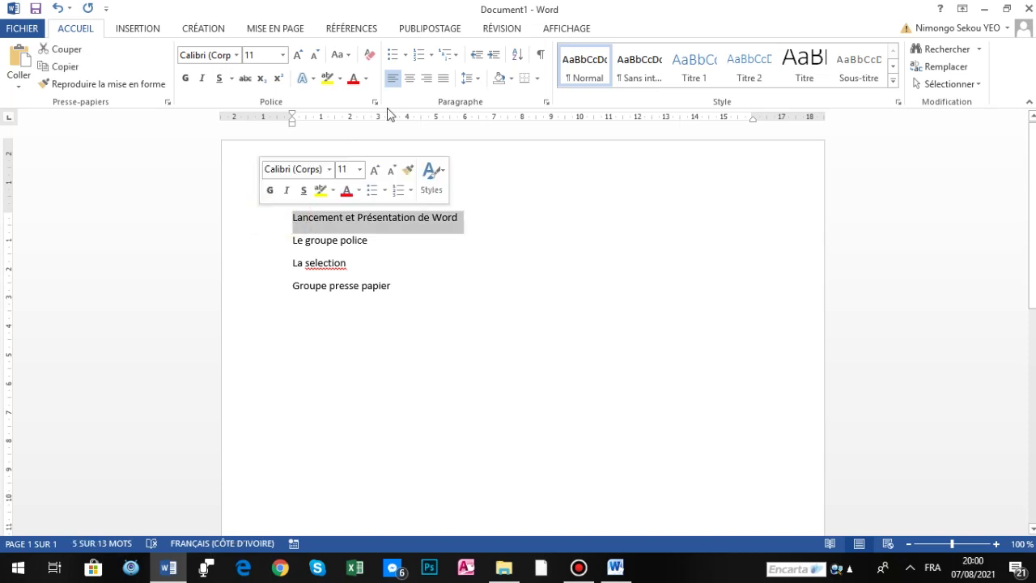
click(431, 58)
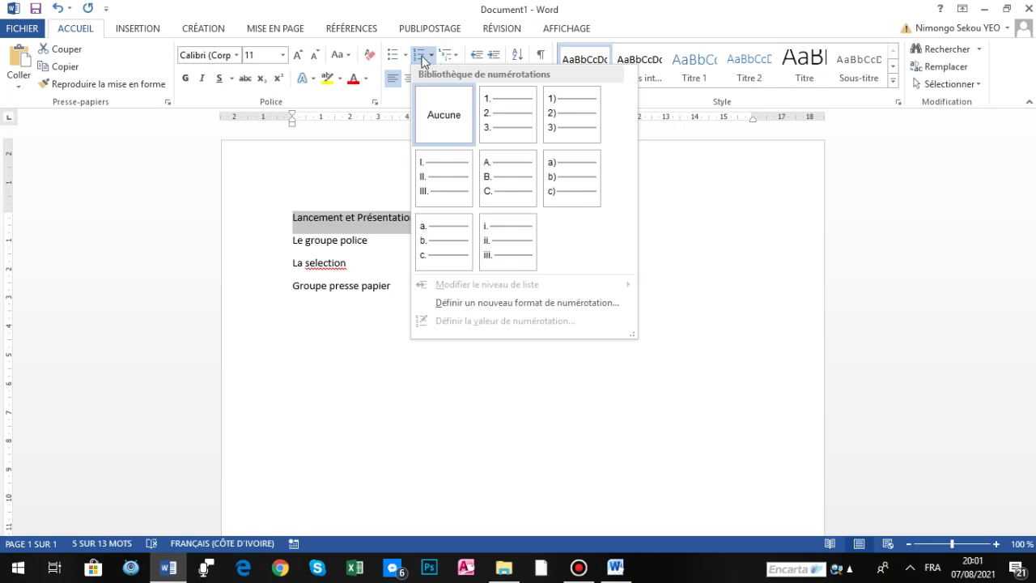
click(433, 55)
click(433, 54)
click(429, 184)
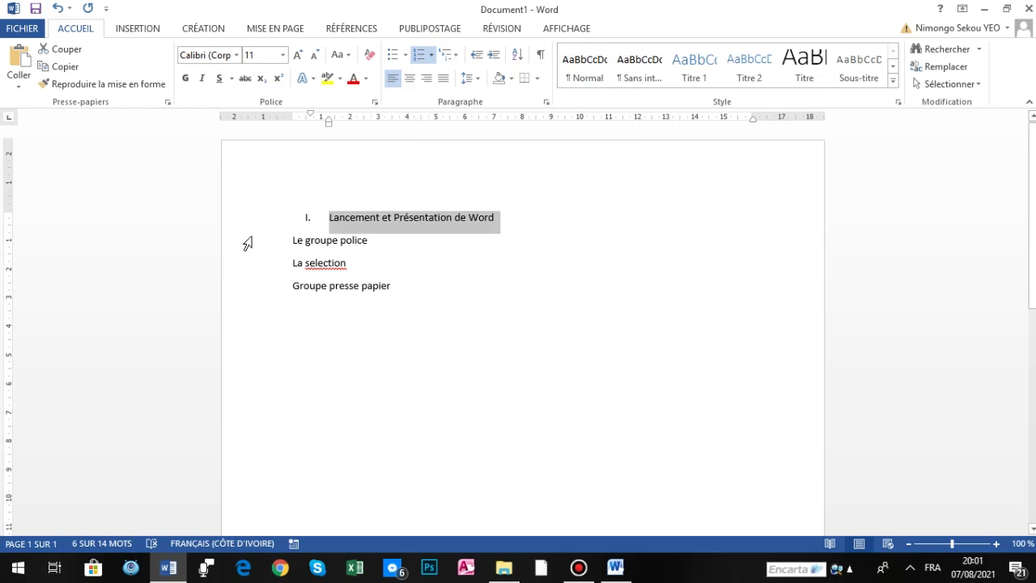
Convert the numbered heading to all capitals and set its font size to 16.
click(348, 57)
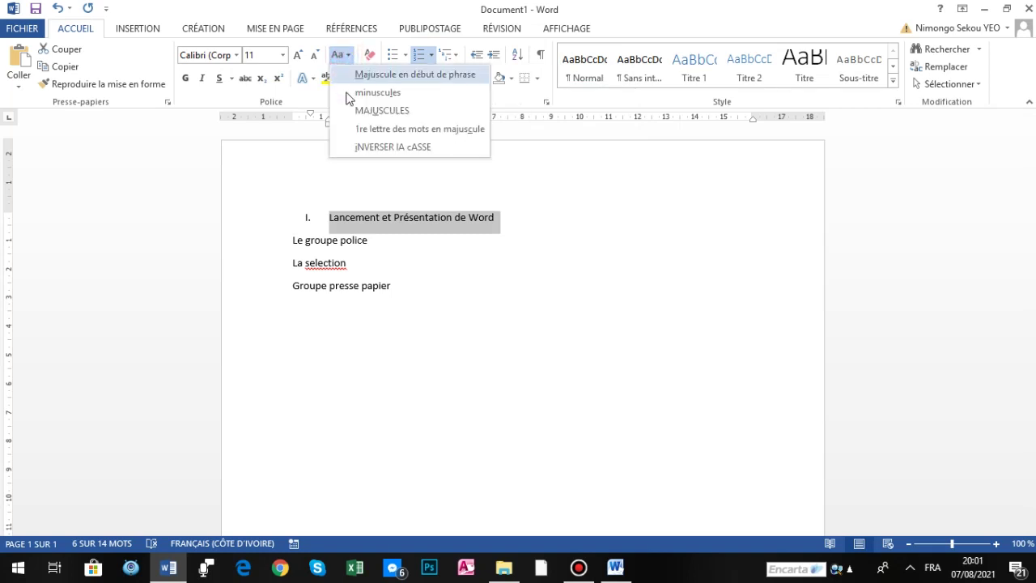
click(387, 111)
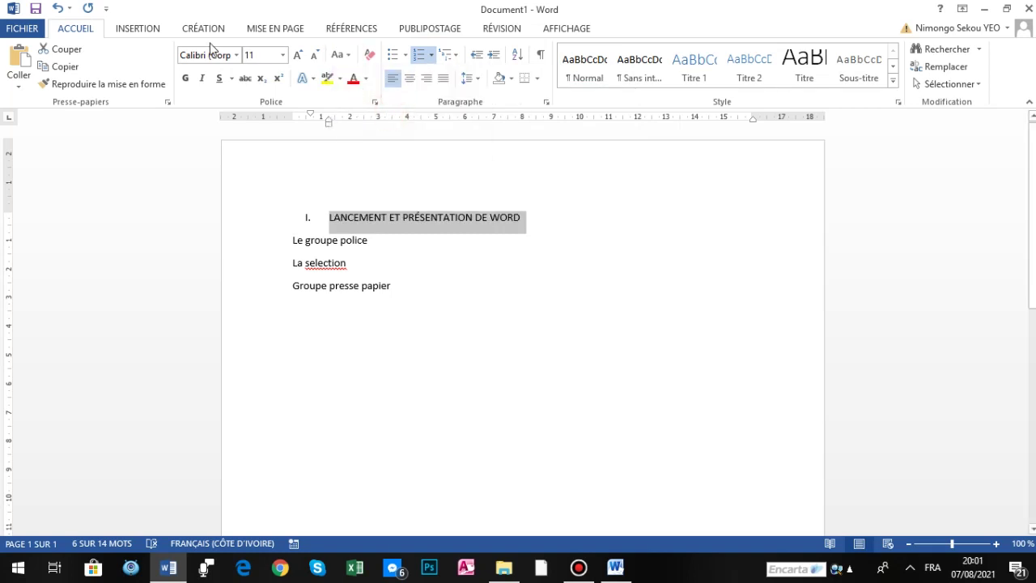
click(280, 55)
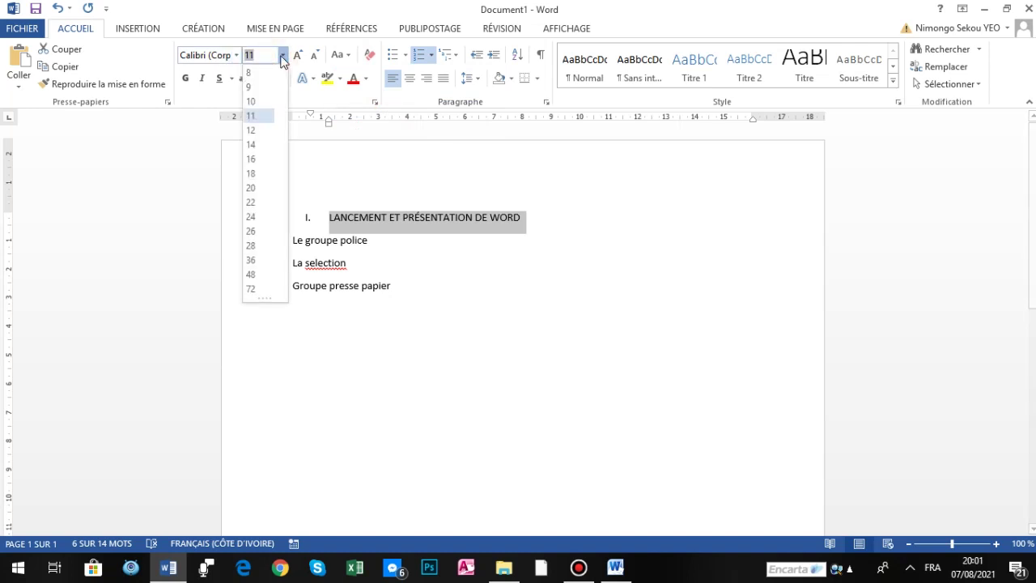
click(250, 159)
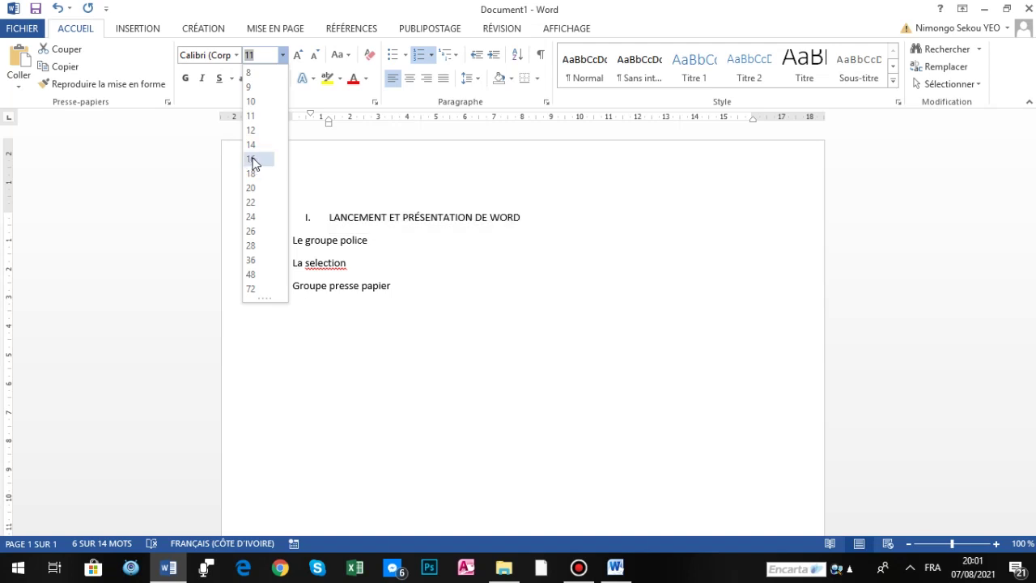
click(250, 159)
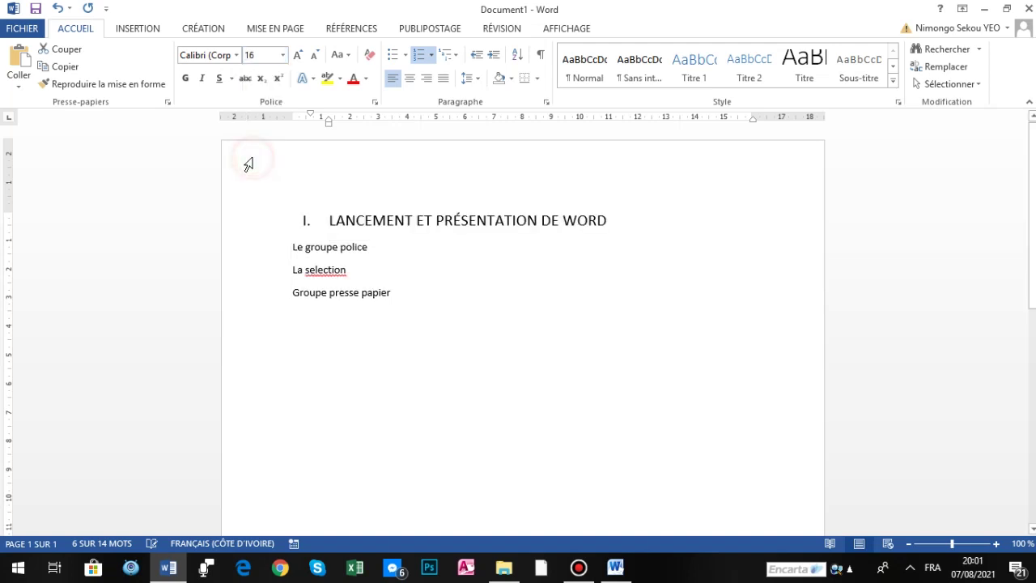
Set the numbered heading's font to Arial and centre it.
click(238, 55)
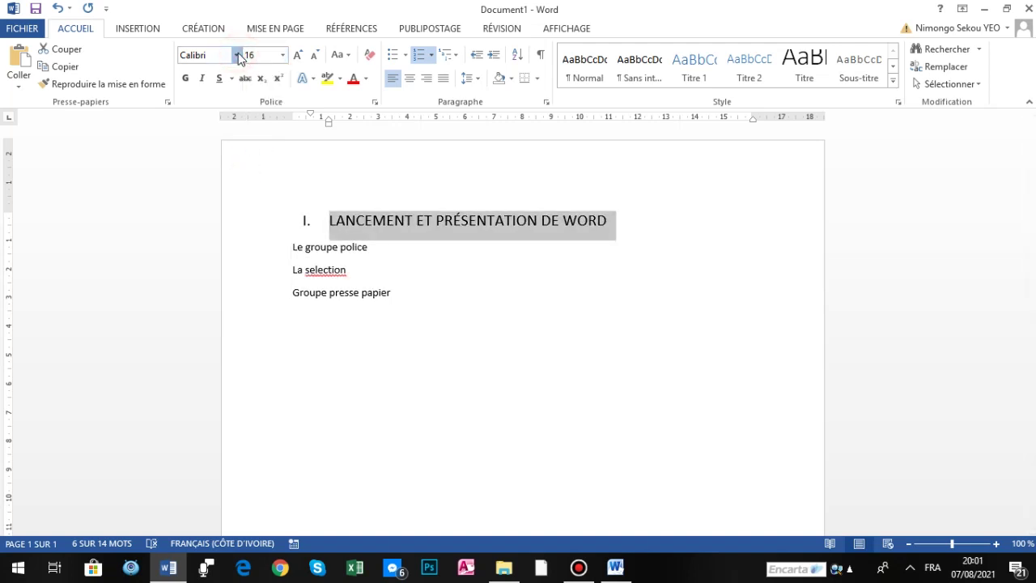
click(235, 56)
click(235, 56)
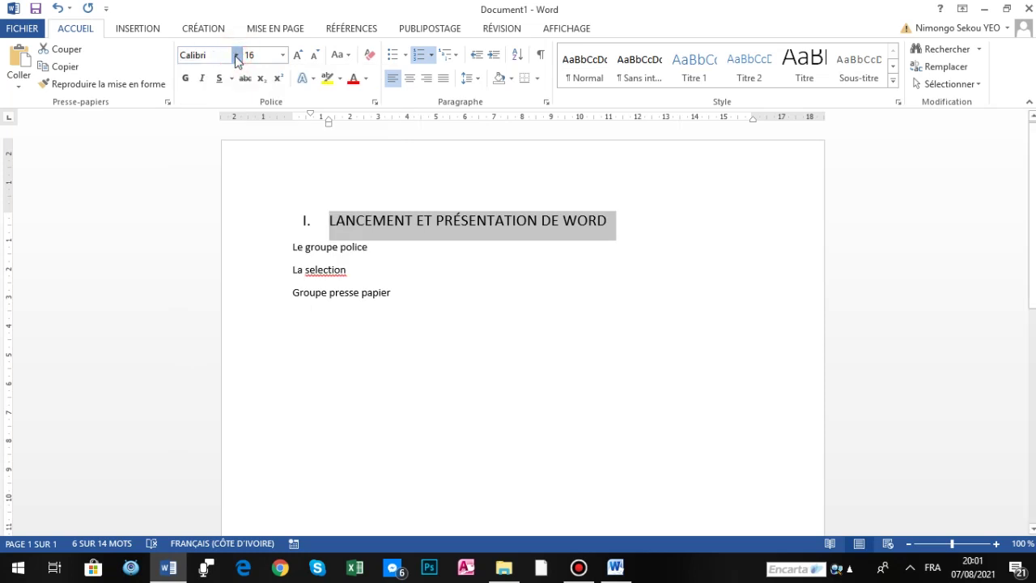
click(227, 151)
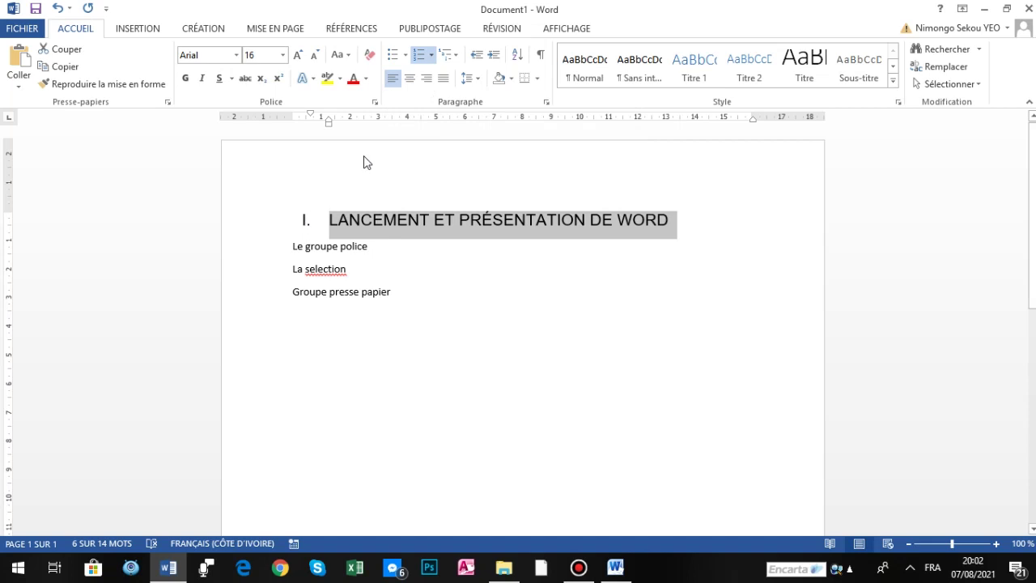
click(411, 81)
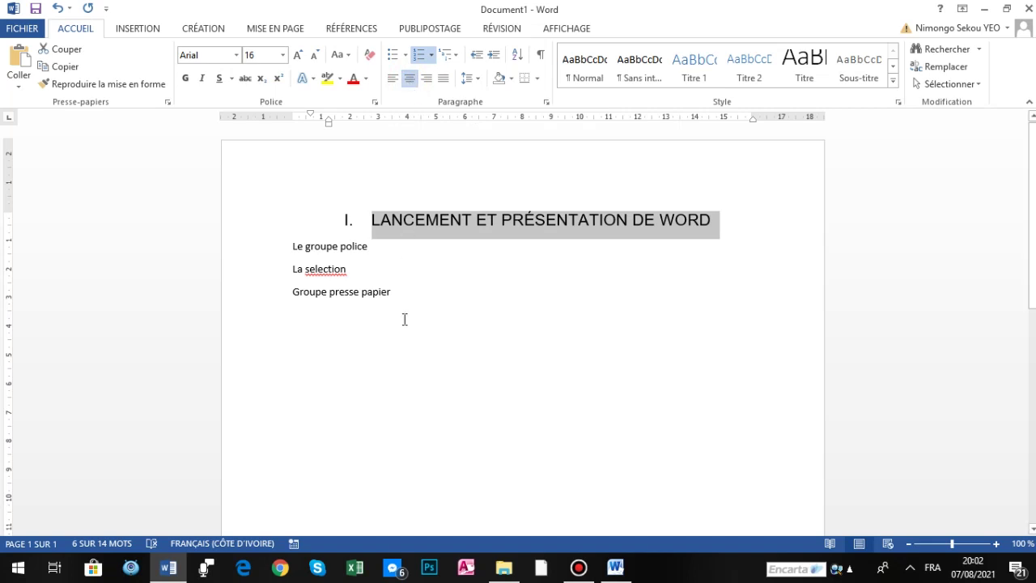
click(373, 372)
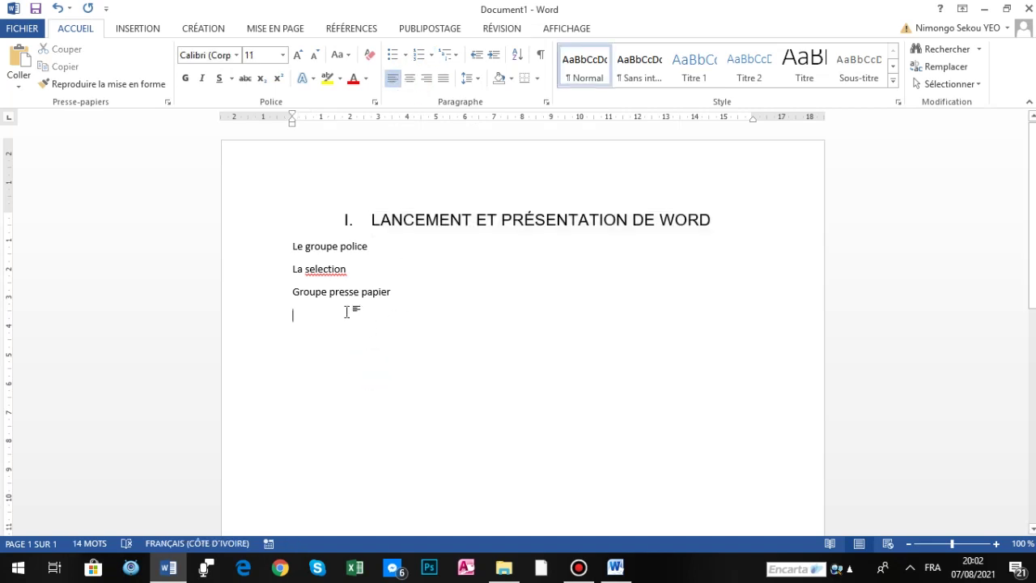
Insert an unnumbered blank line between the numbered heading and "Le groupe police".
click(740, 234)
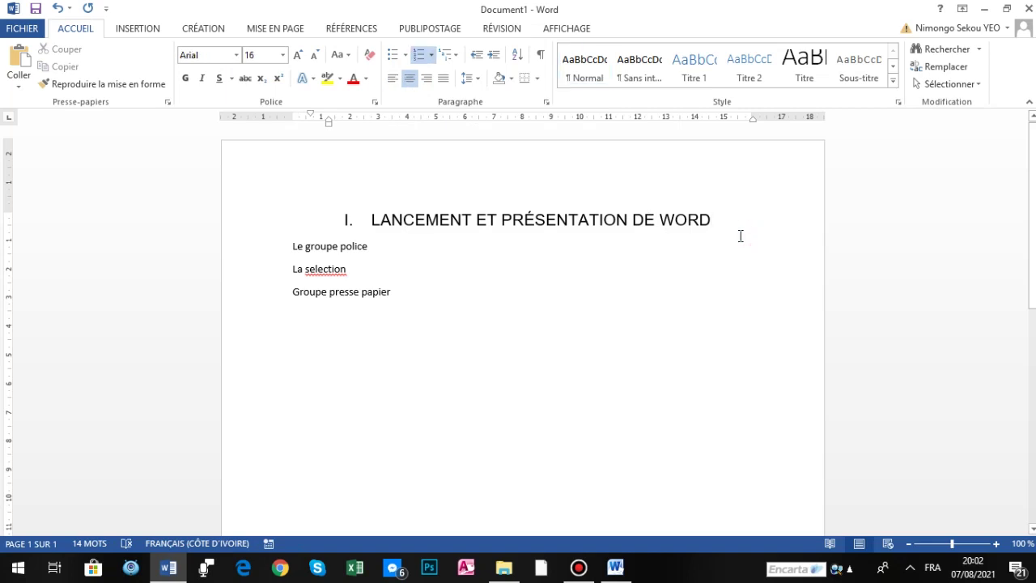
key(Return)
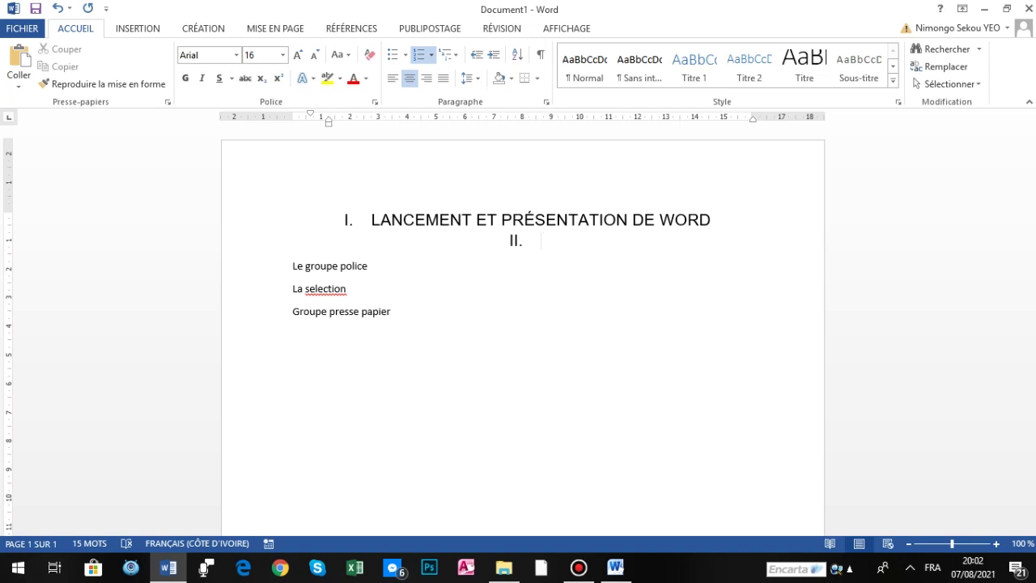
key(BackSpace)
key(BackSpace)
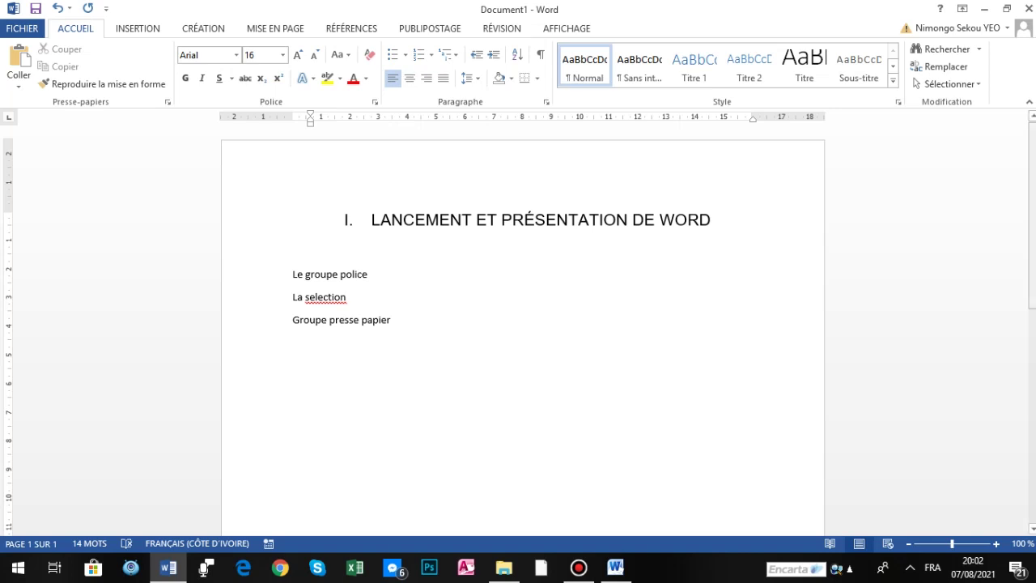
Add another blank line directly below the heading and remove its numbering and indent so it starts at the margin.
click(717, 218)
key(Return)
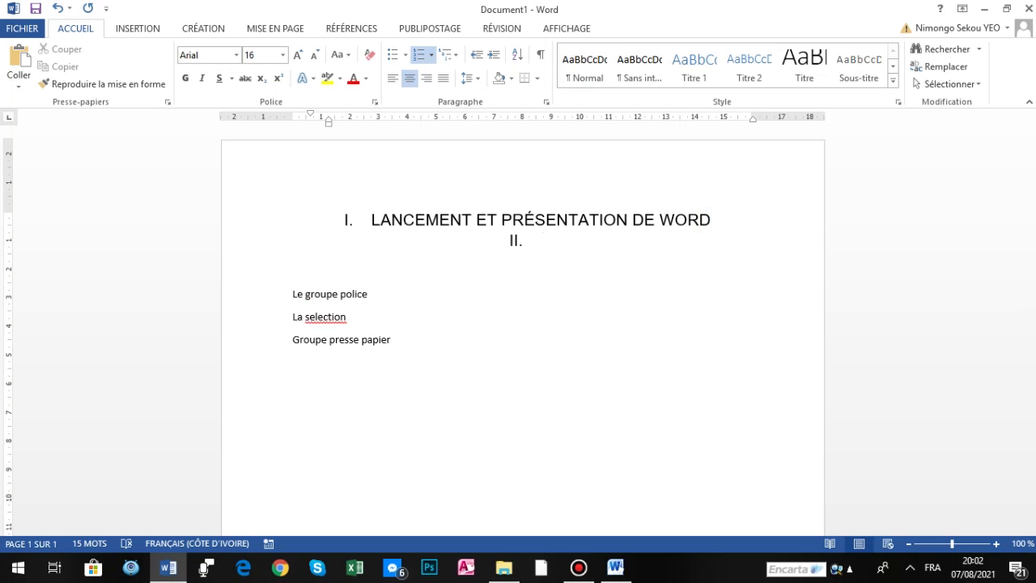
key(BackSpace)
key(BackSpace)
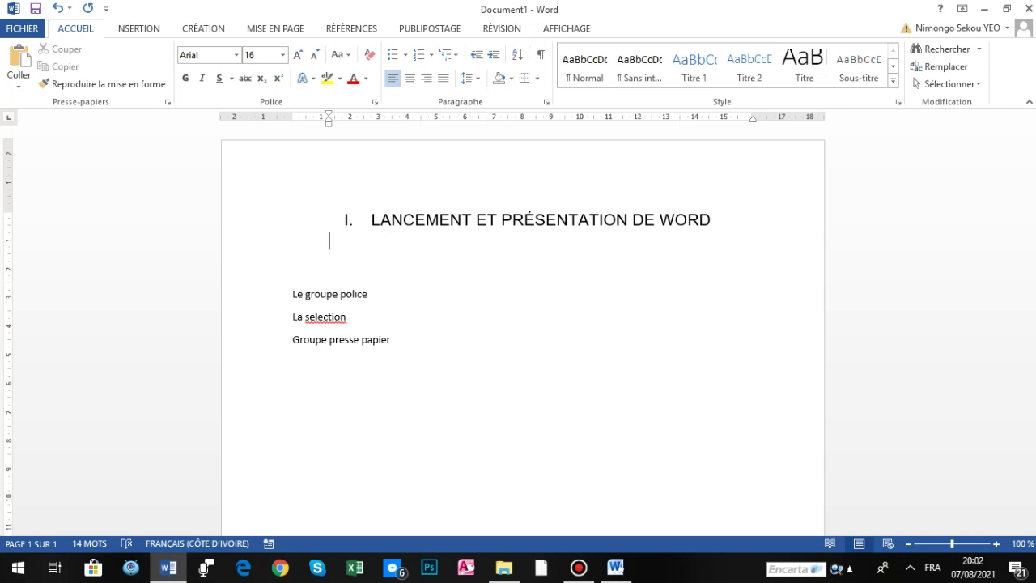
key(BackSpace)
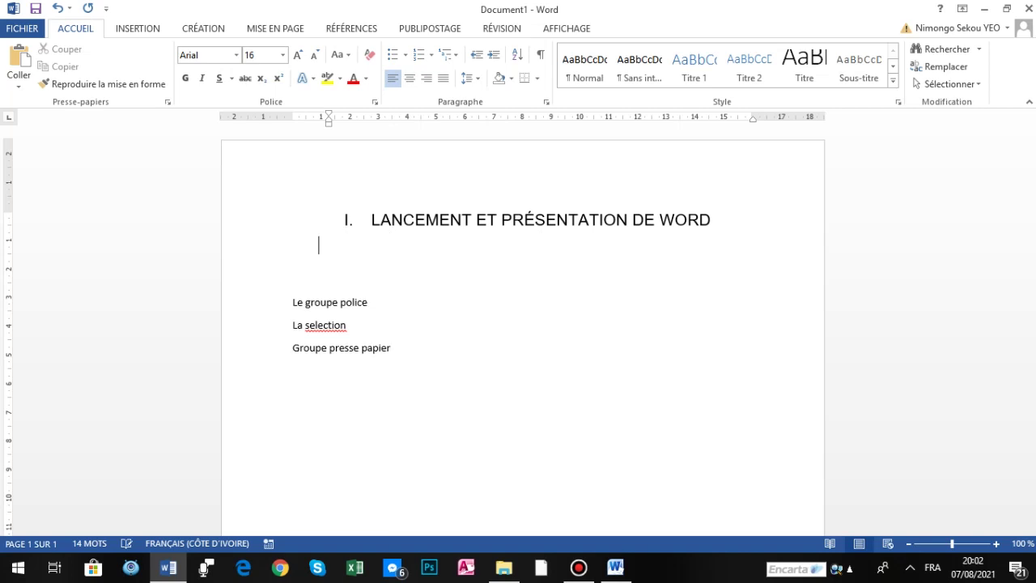
key(BackSpace)
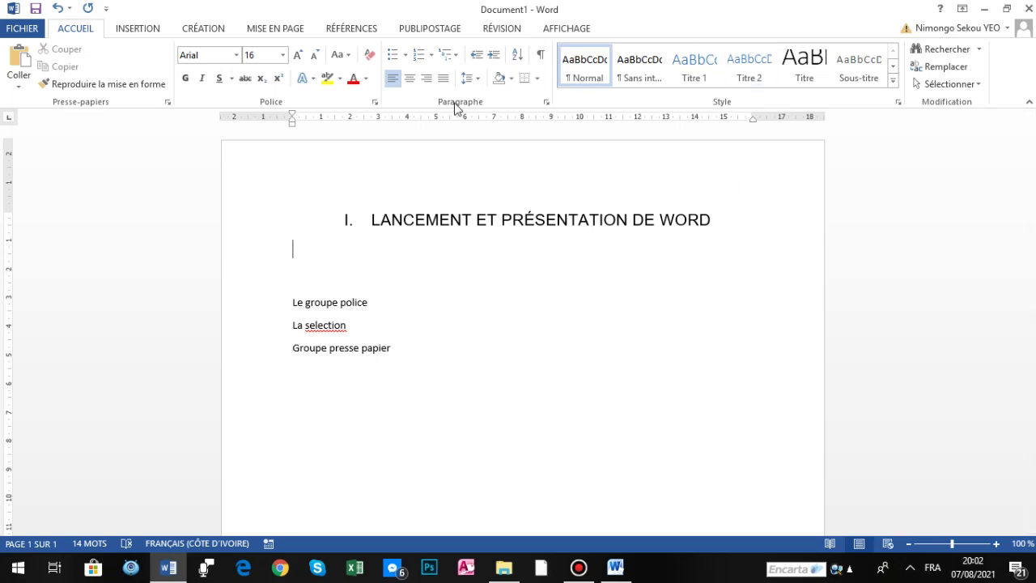
Apply 1., 2., 3. numbering to the blank line under the heading and enter "Le lancement de Word".
click(432, 57)
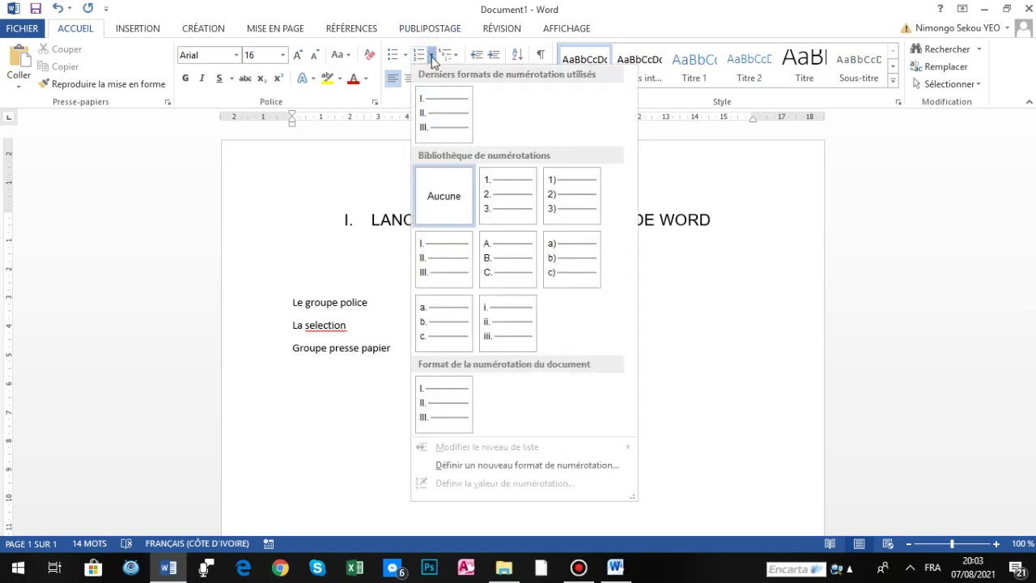
click(500, 209)
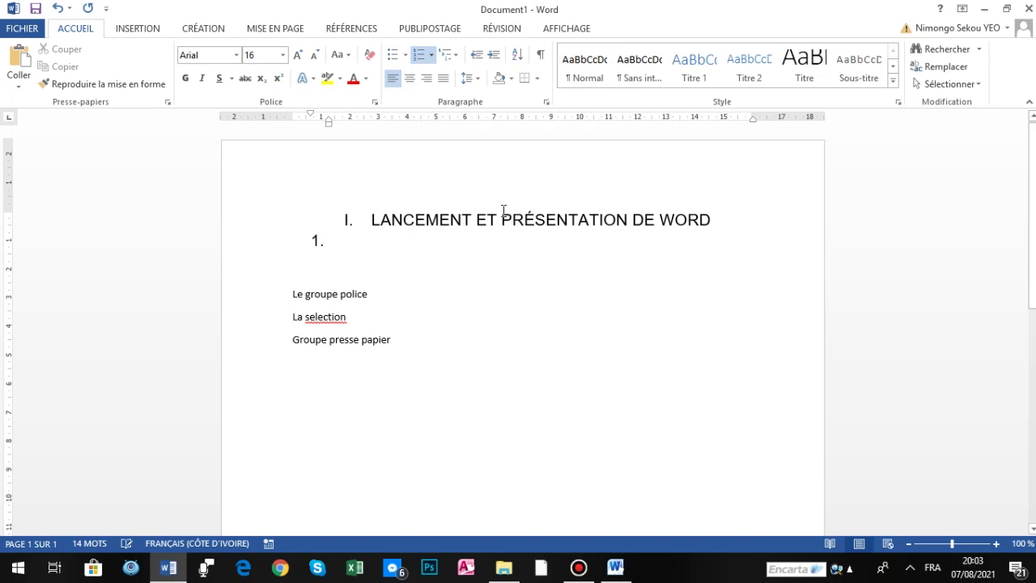
text(Le lan)
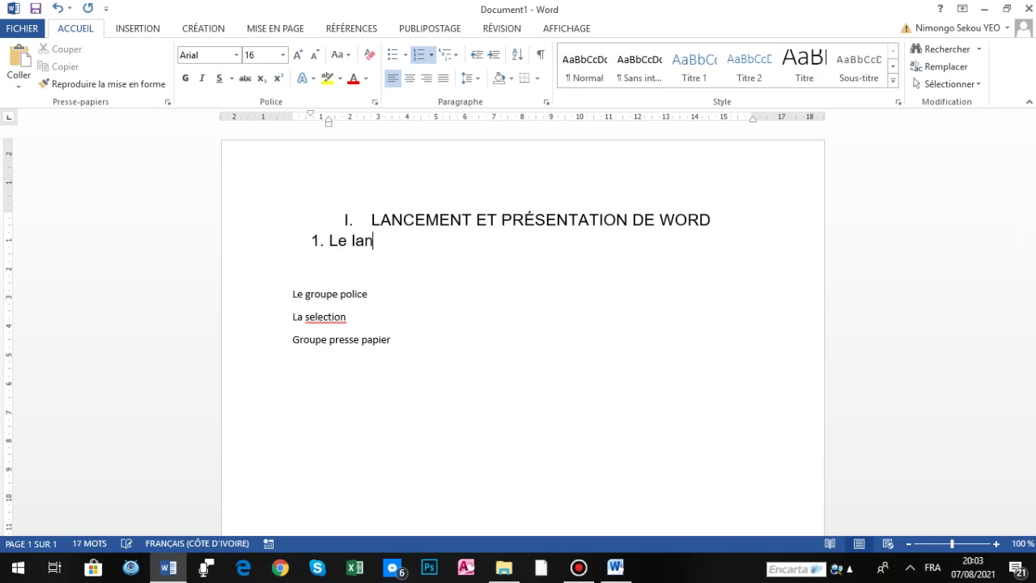
text(cement de Word)
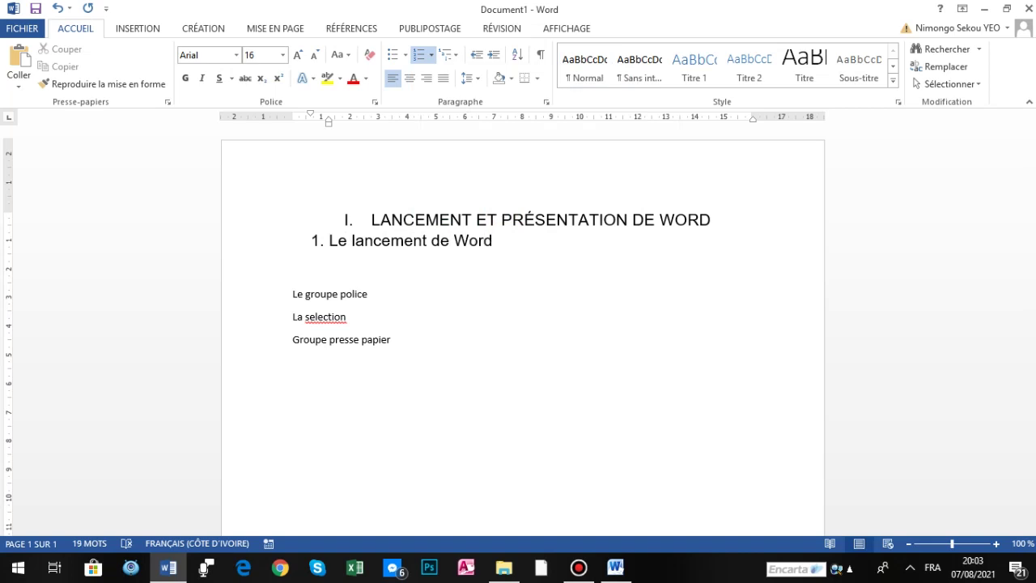
Below item 1, add an unnumbered line at the margin reading "Pour lancer Word faites un double clic sur son icone situé sur le bureau".
key(Return)
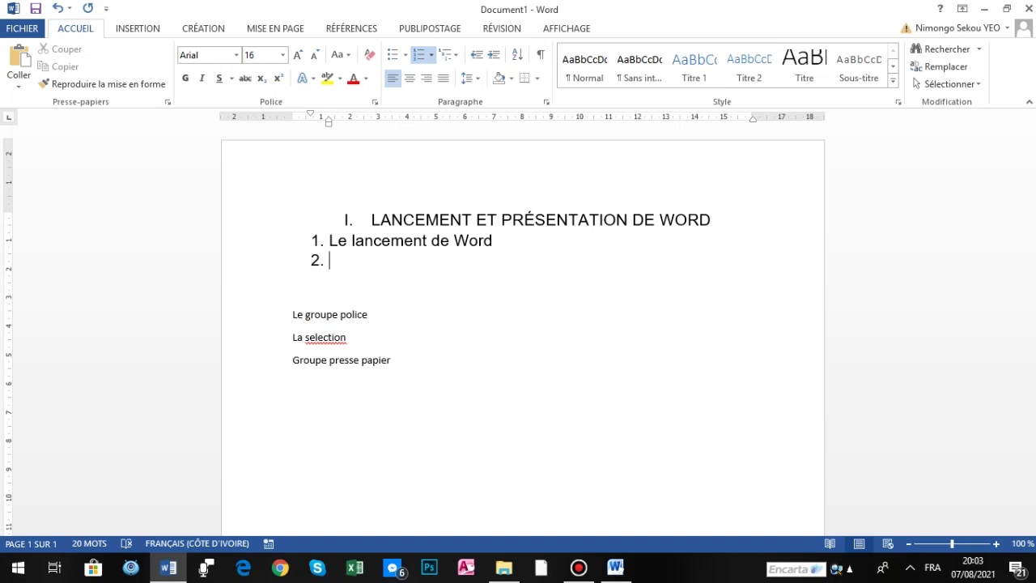
key(BackSpace)
key(BackSpace)
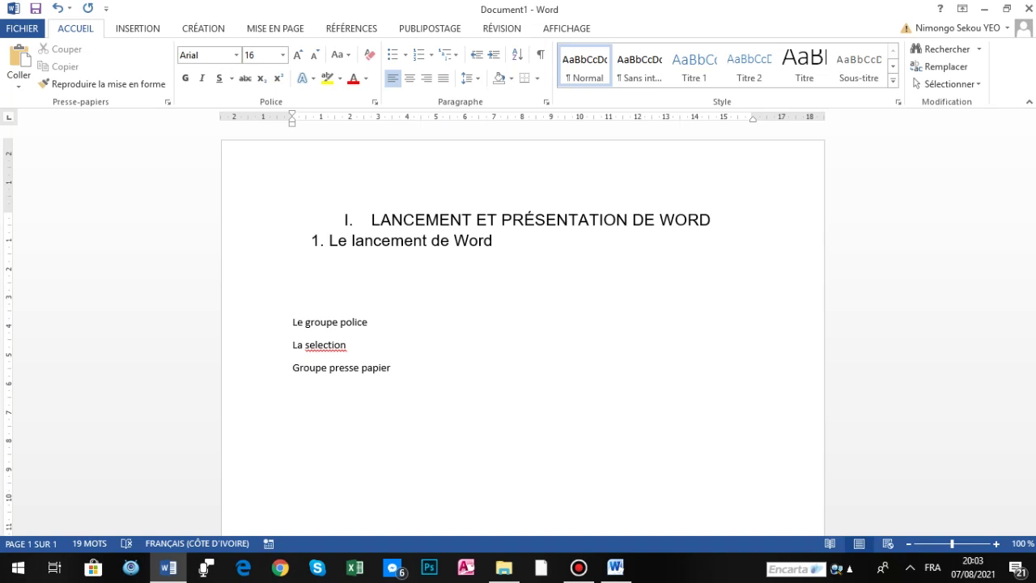
text(Pour lancer W)
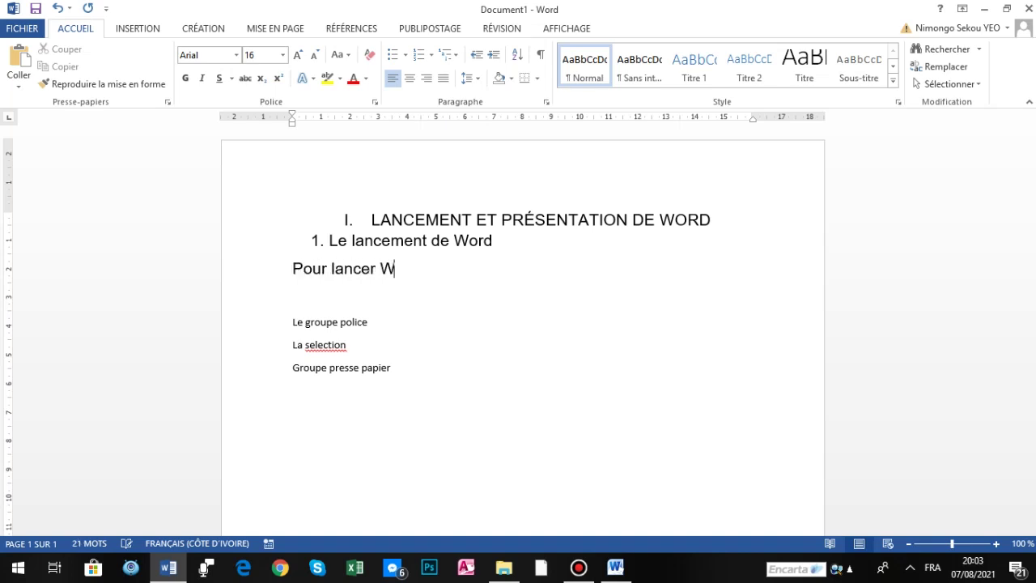
text(ord faites un double )
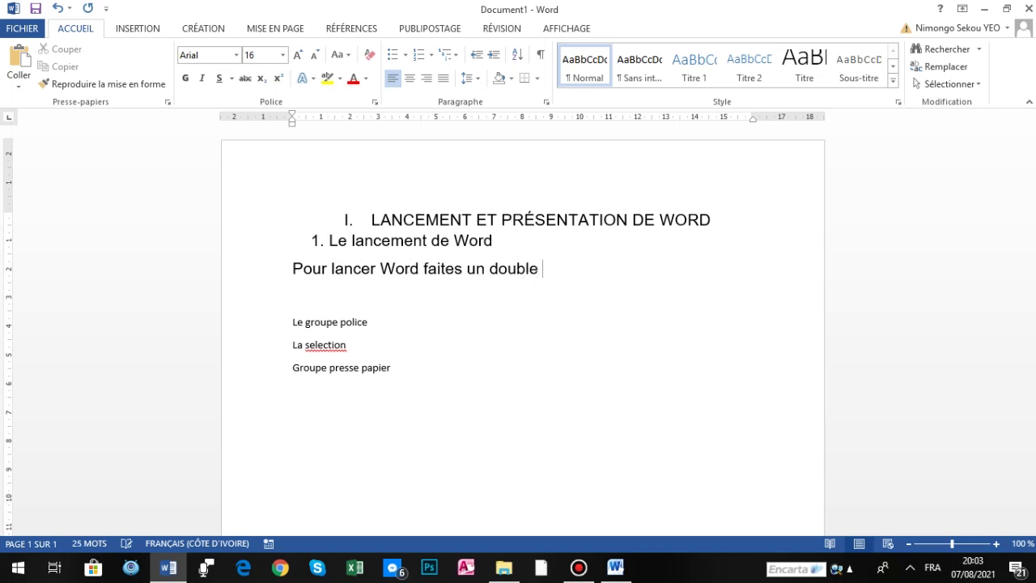
text(clic sur son ico)
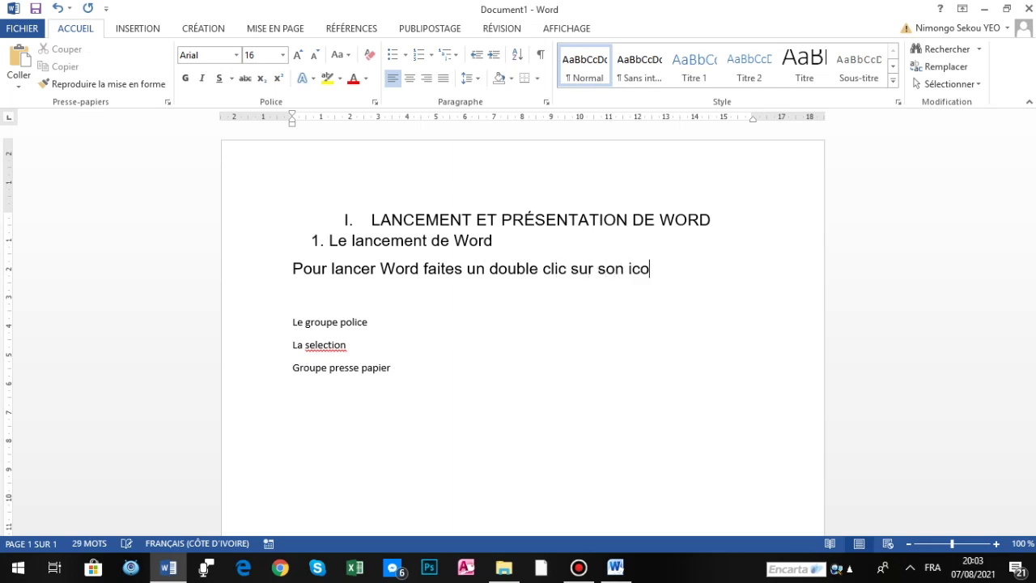
text(ne situé sur l)
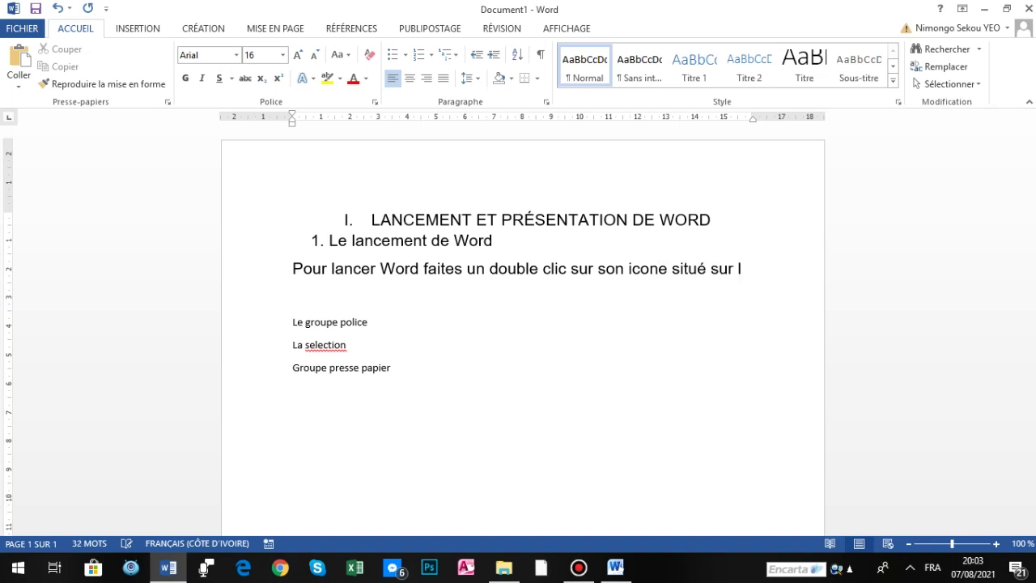
text(e )
text(bureuau)
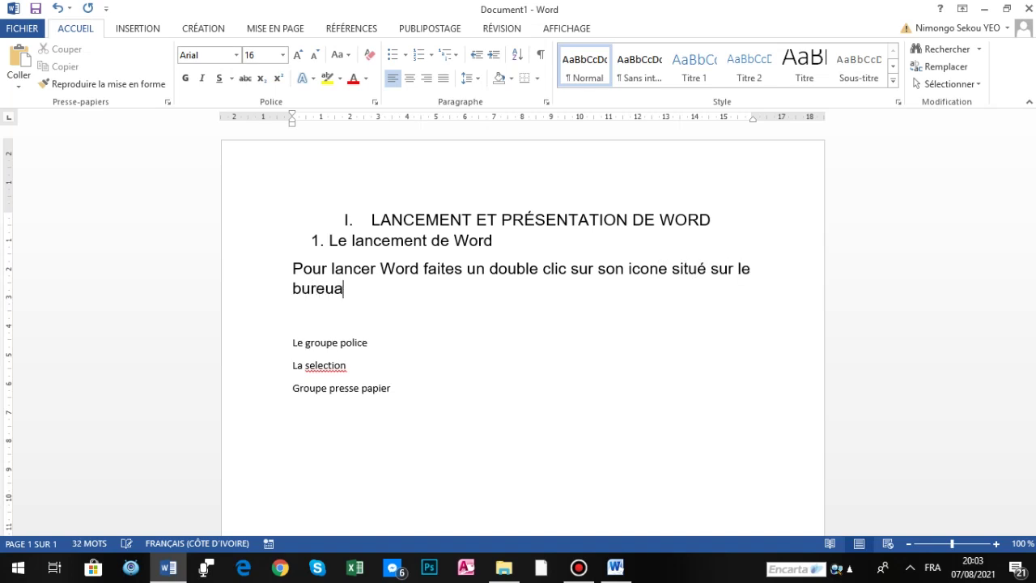
key(BackSpace)
key(BackSpace)
key(BackSpace)
text(au)
Add the line "Présentation de Word" below the paragraph and give it the 1., 2., 3. numbering format.
key(Return)
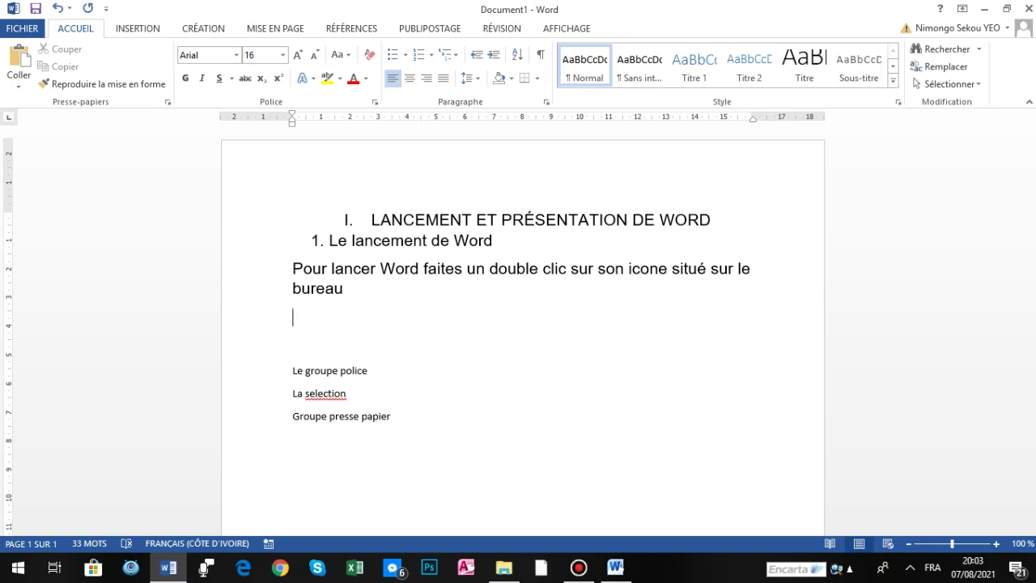
text(Présentat)
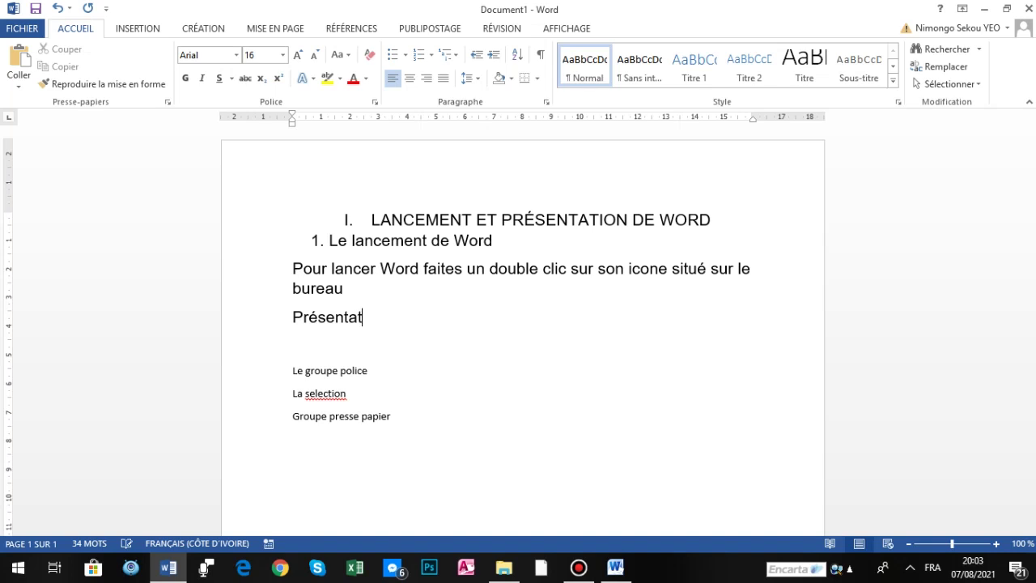
text(ion de Word)
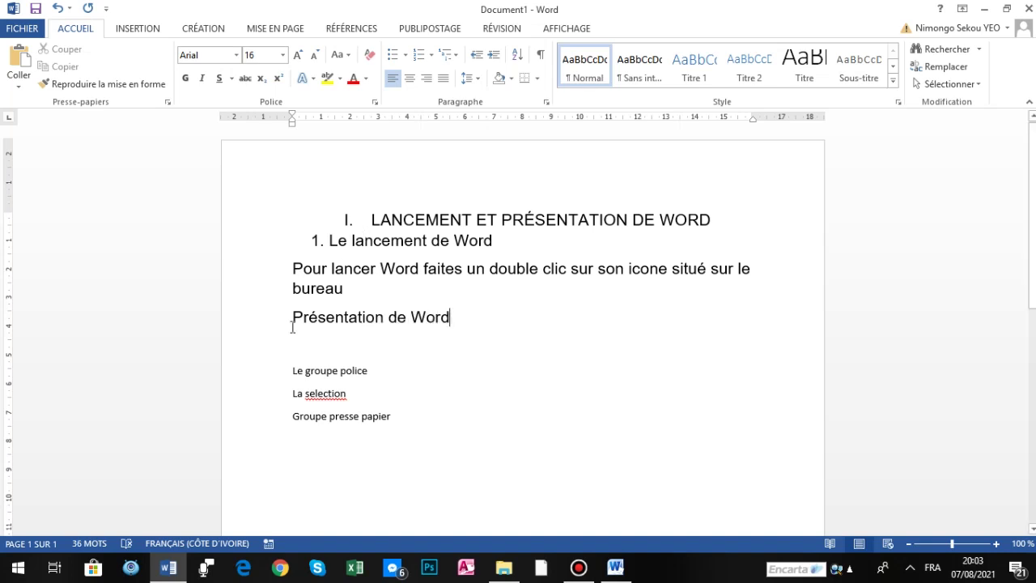
click(247, 323)
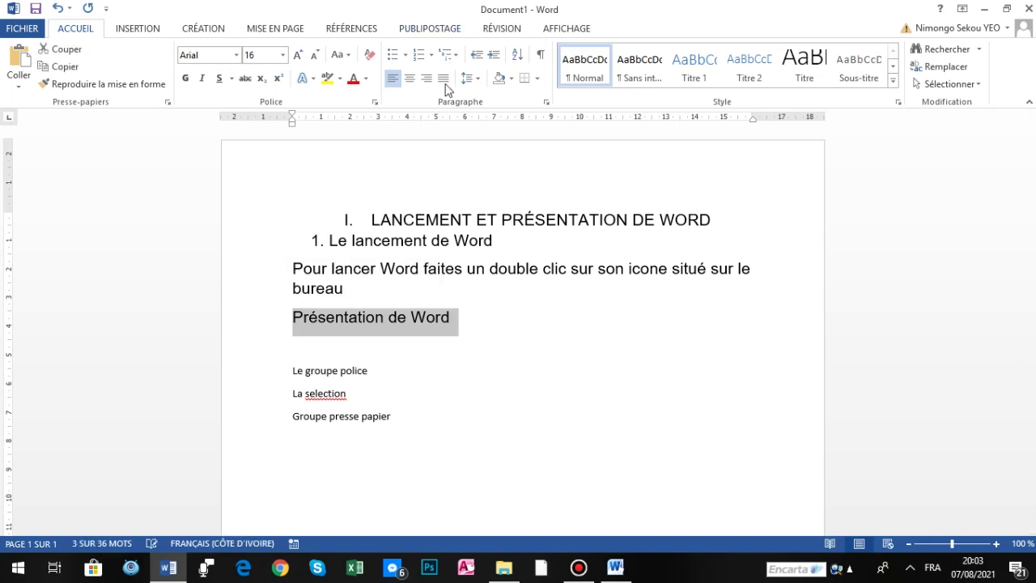
click(432, 55)
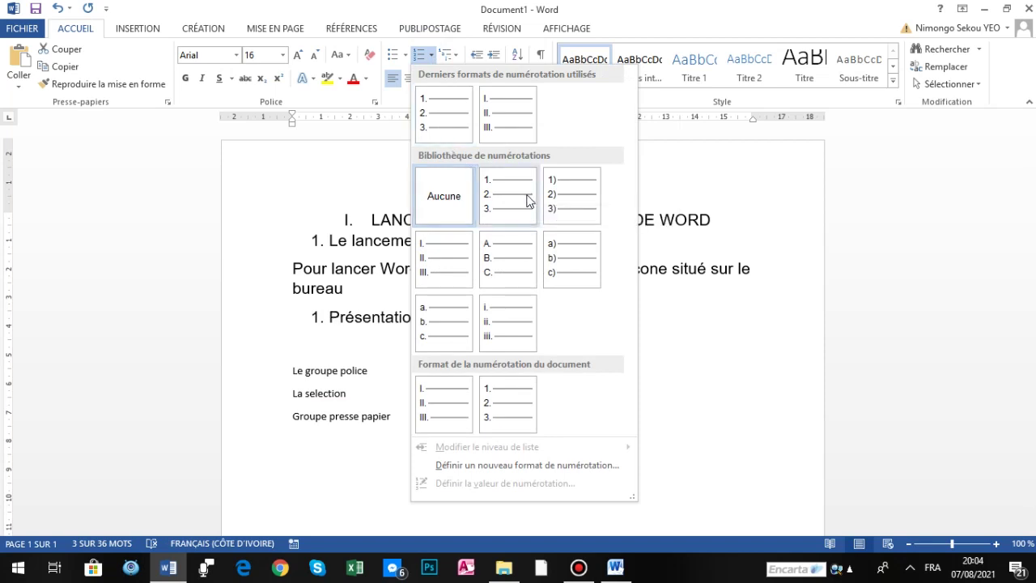
click(434, 108)
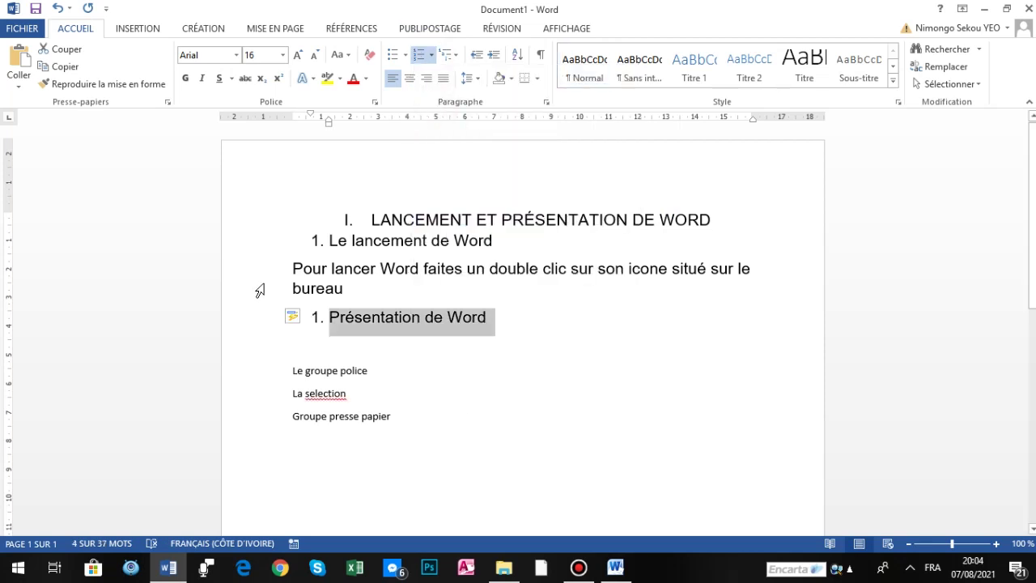
Copy the formatting of "Le lancement de Word" onto "Présentation de Word" so its numbering continues.
click(261, 247)
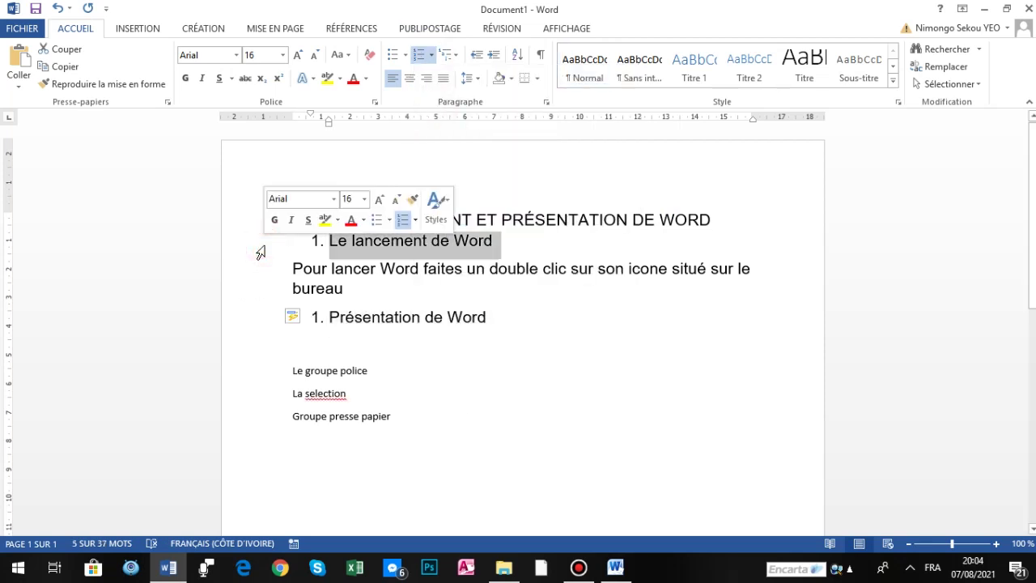
click(111, 83)
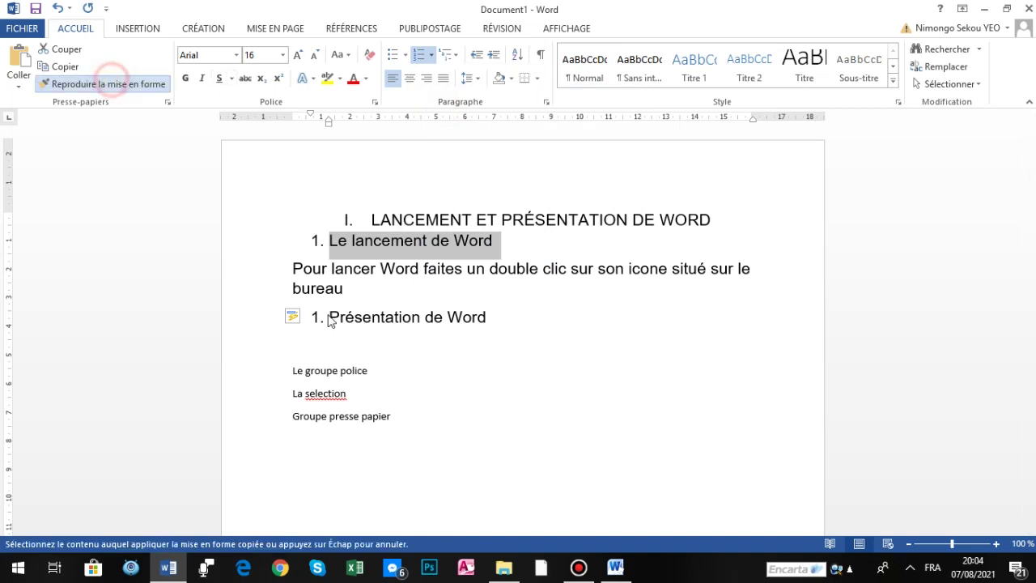
click(241, 321)
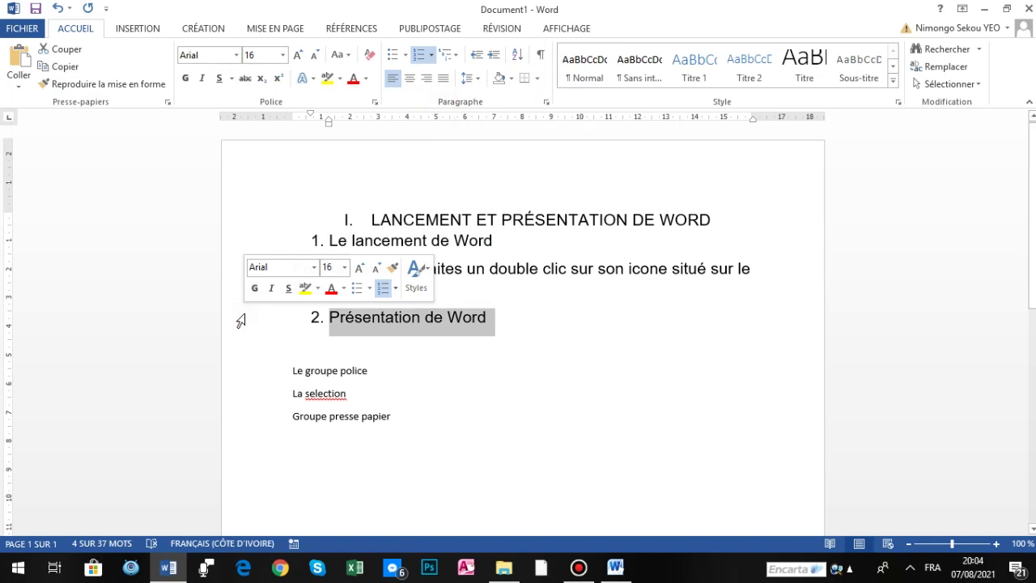
Demonstrate the locked format painter by reapplying the formatting of "Le lancement de Word" to "Présentation de Word" twice.
click(239, 250)
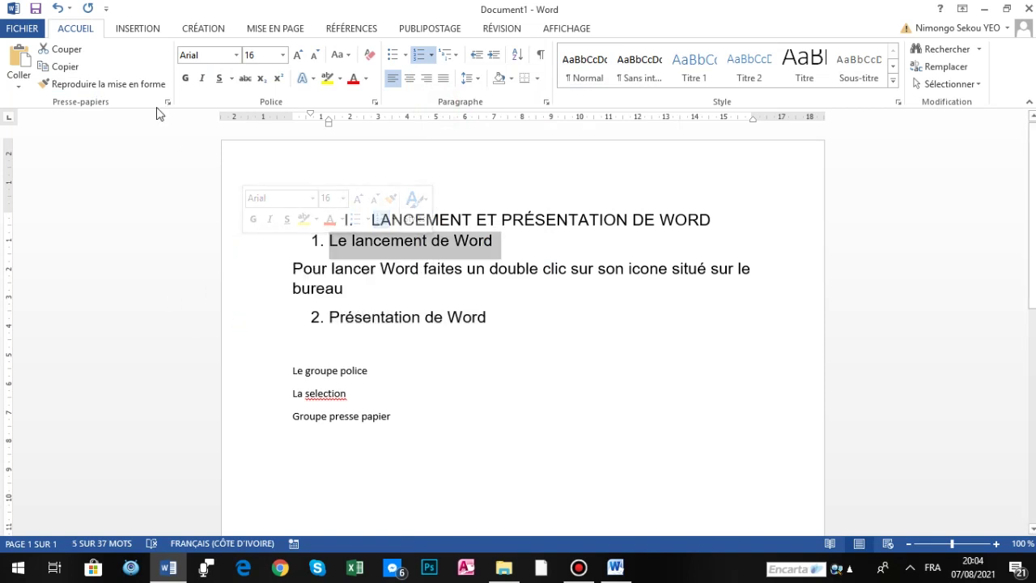
double_click(108, 84)
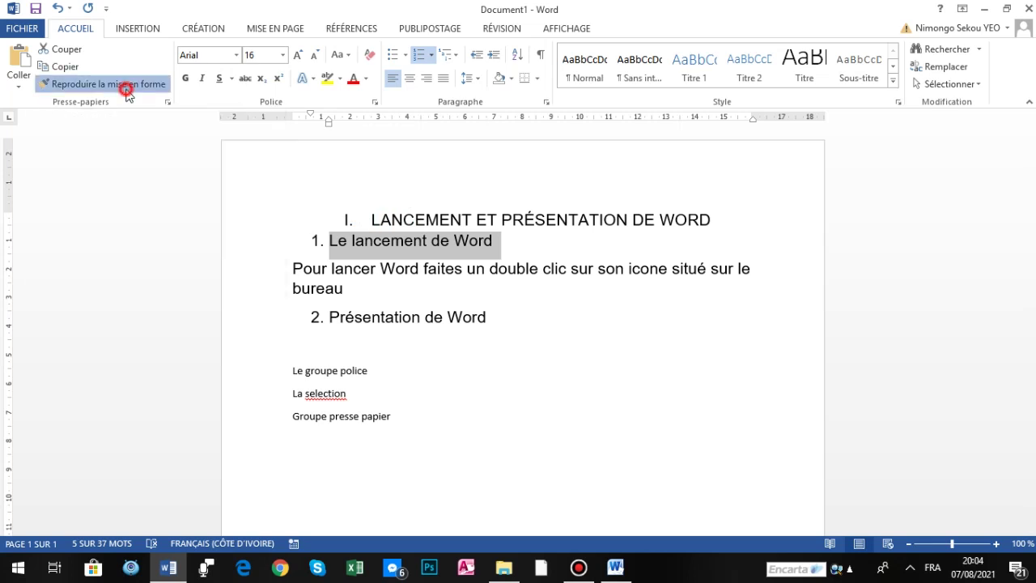
click(263, 323)
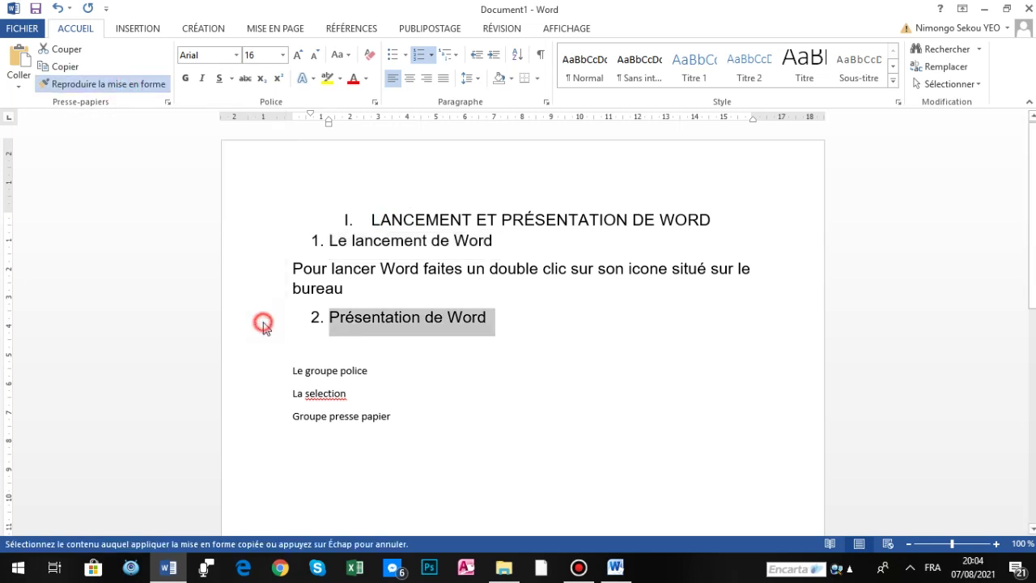
click(504, 324)
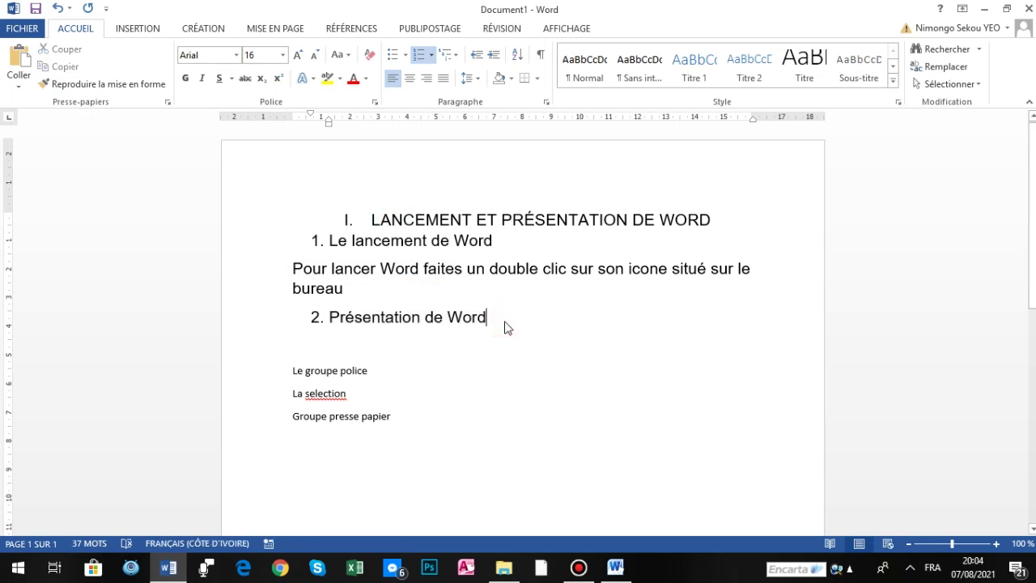
click(250, 243)
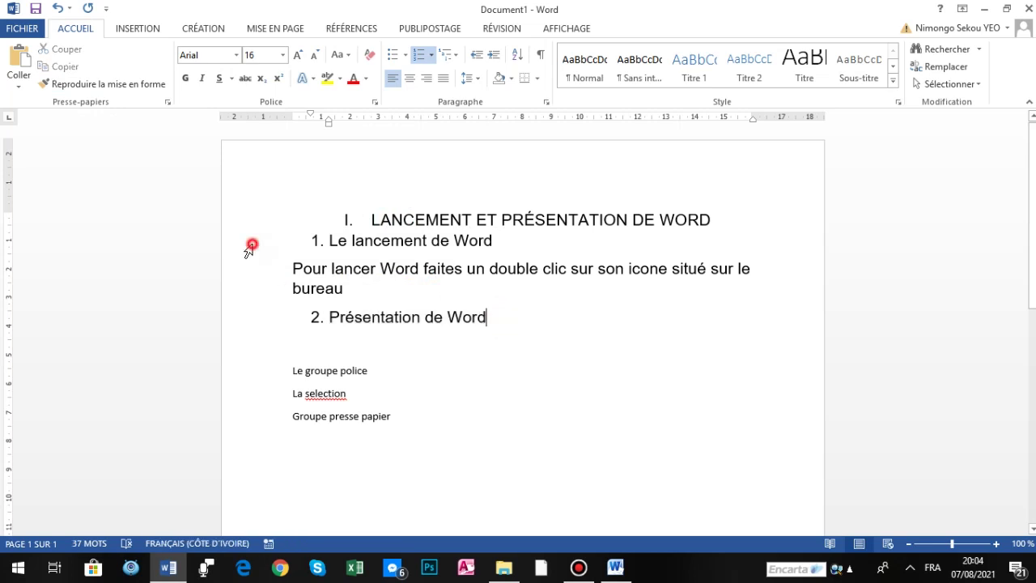
click(123, 86)
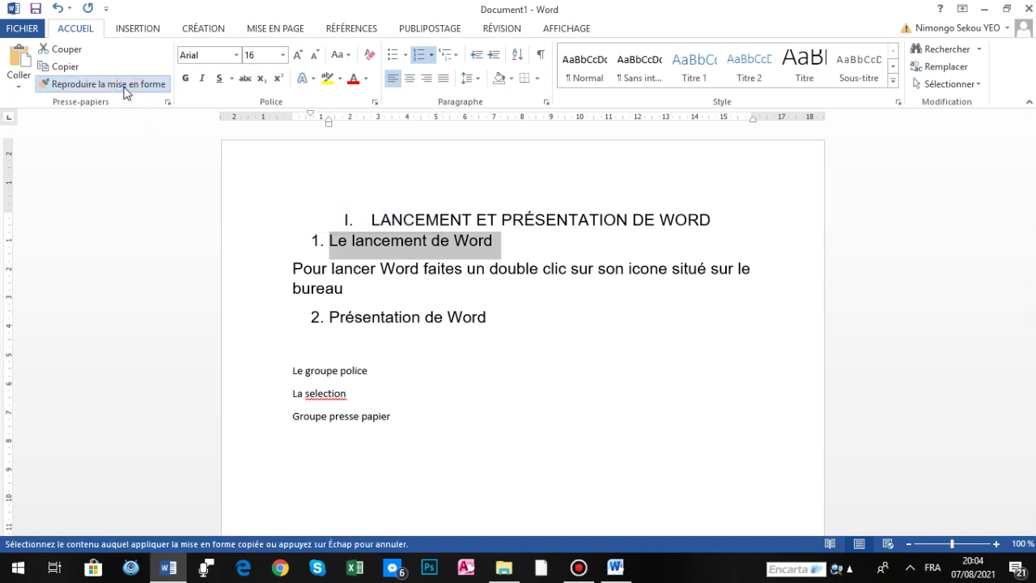
click(229, 317)
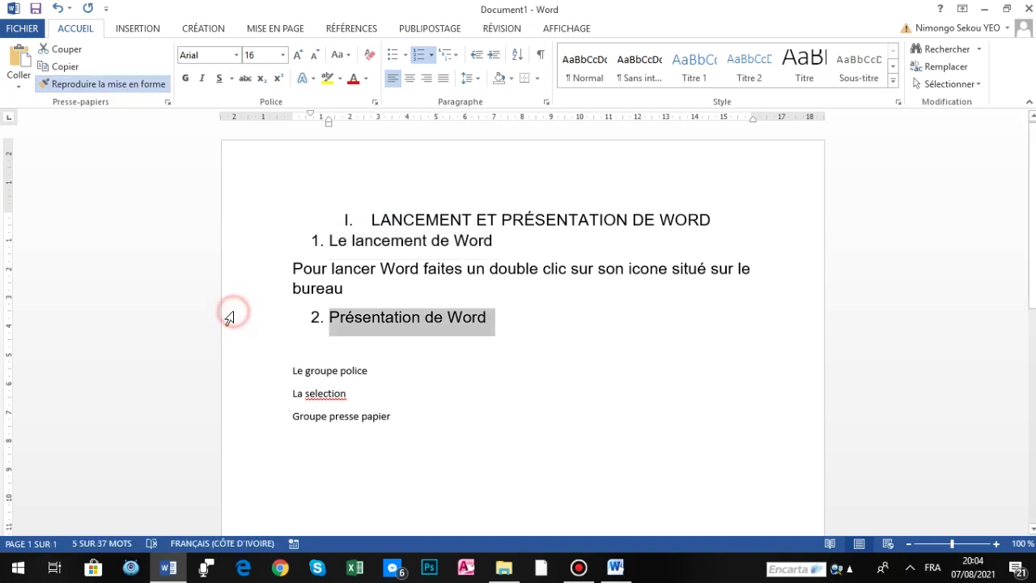
Below "Présentation de Word", add an unnumbered line at the margin reading "Word se présente comme suit :".
click(513, 332)
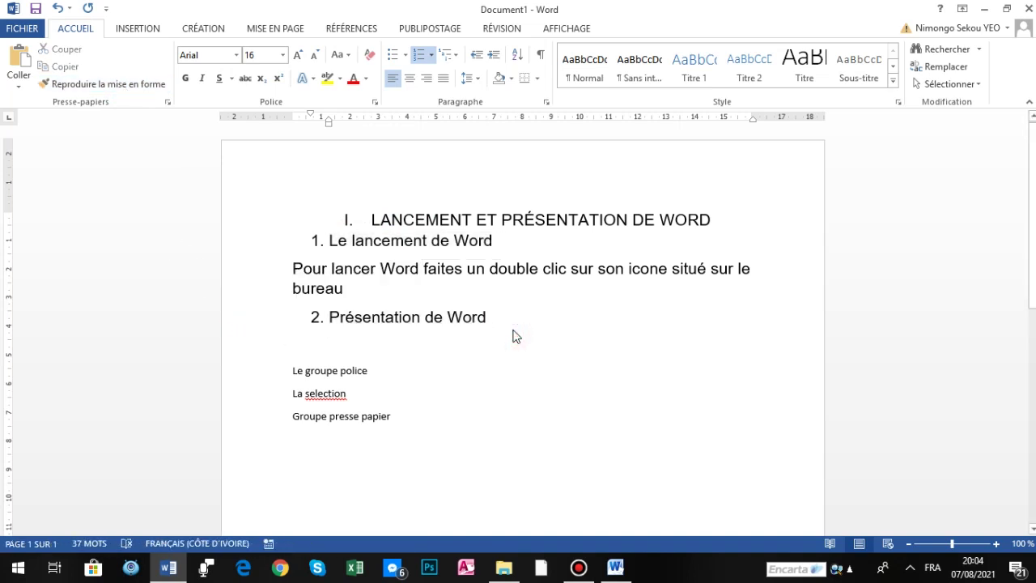
key(Return)
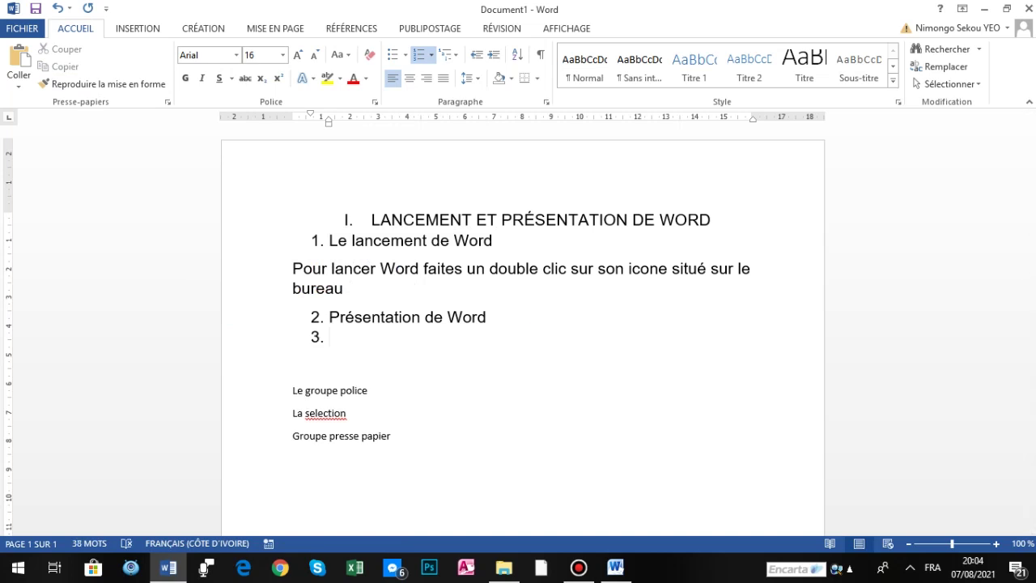
text(h)
key(BackSpace)
key(BackSpace)
key(BackSpace)
key(BackSpace)
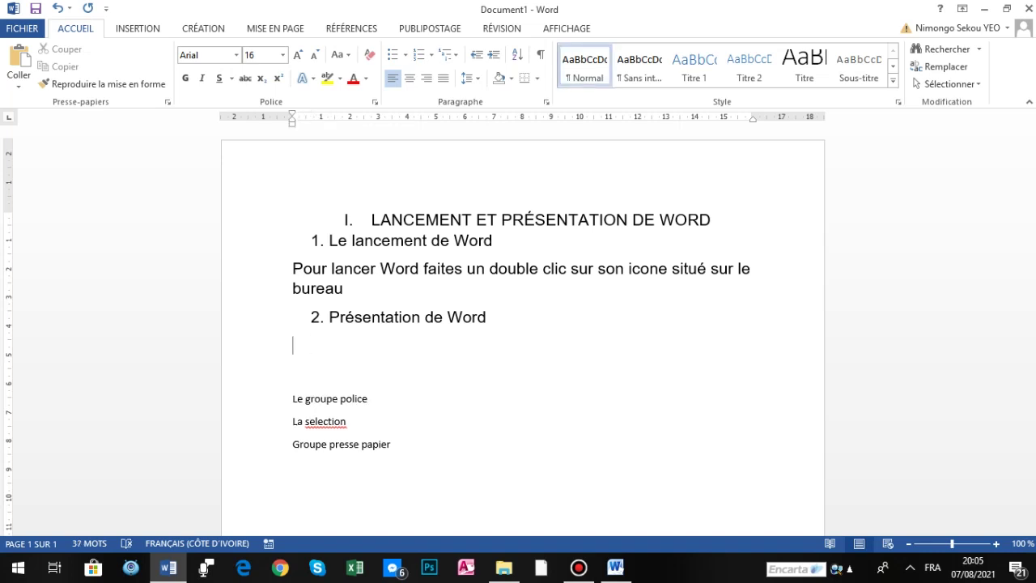
text(Word se p)
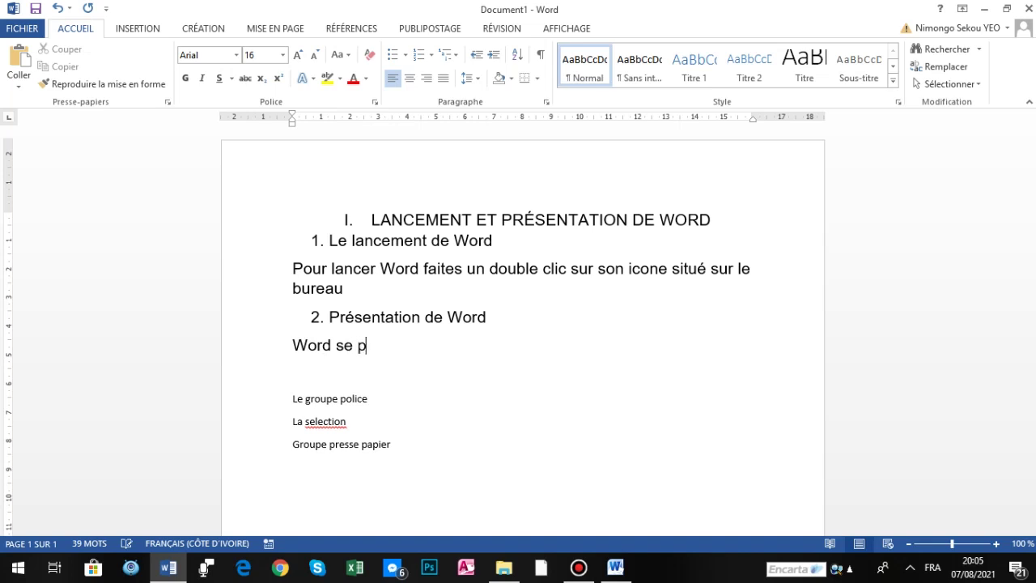
text(résente comme suit)
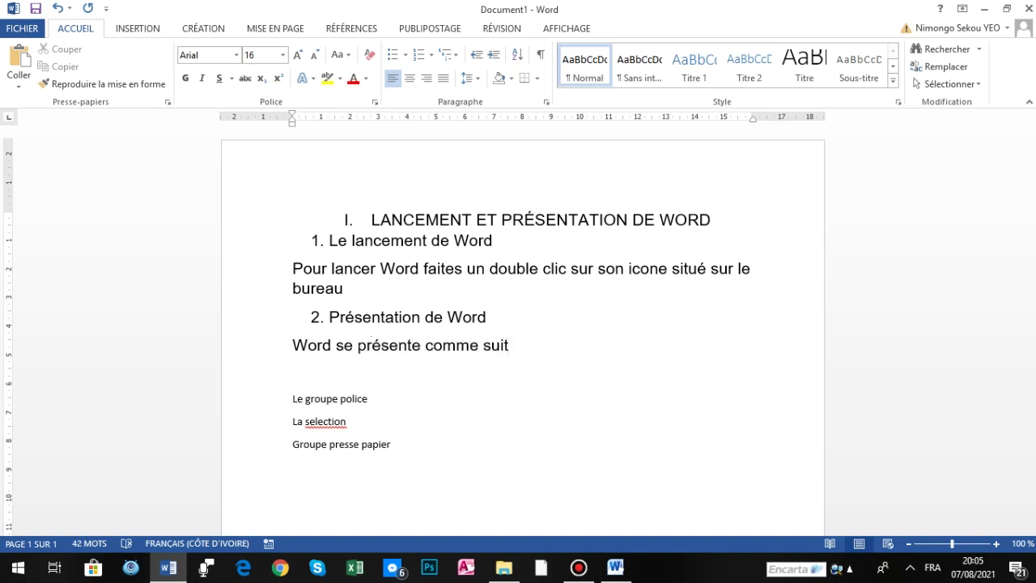
text( :)
Below "Word se présente comme suit :", add item number 3 reading "Word outils de traitement de texte".
key(Return)
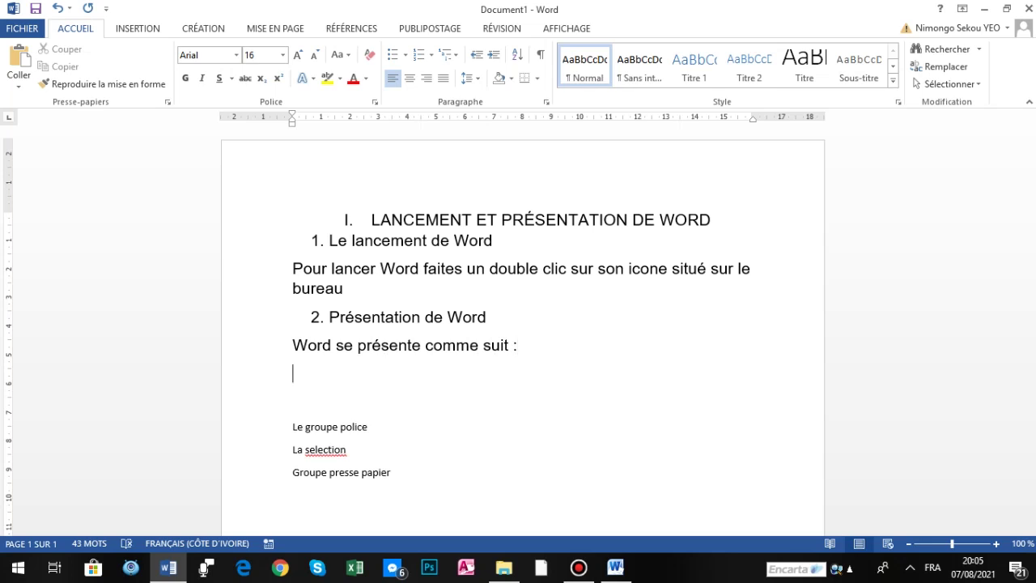
text(3.)
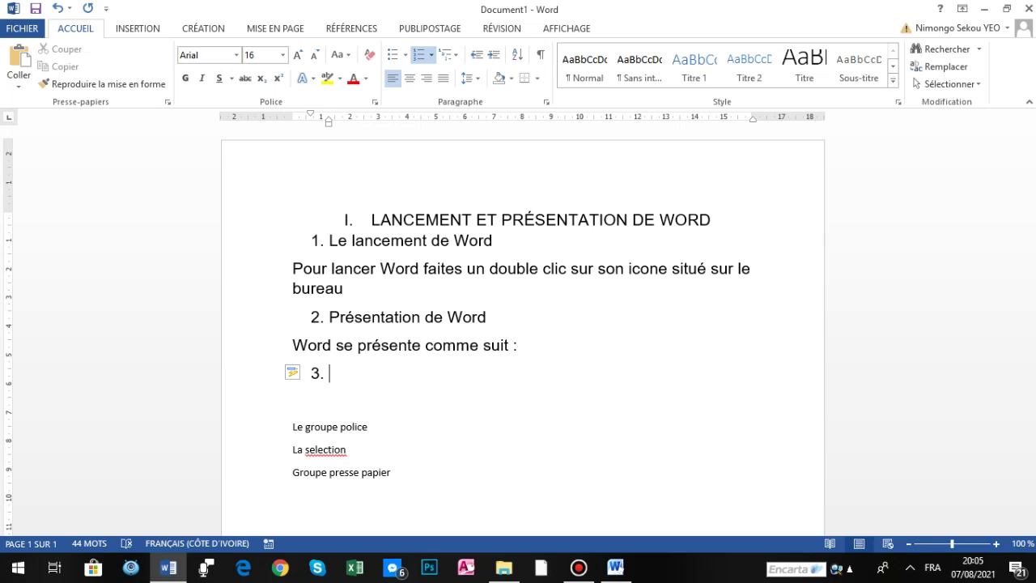
text(Word t)
key(BackSpace)
text(outils de tr)
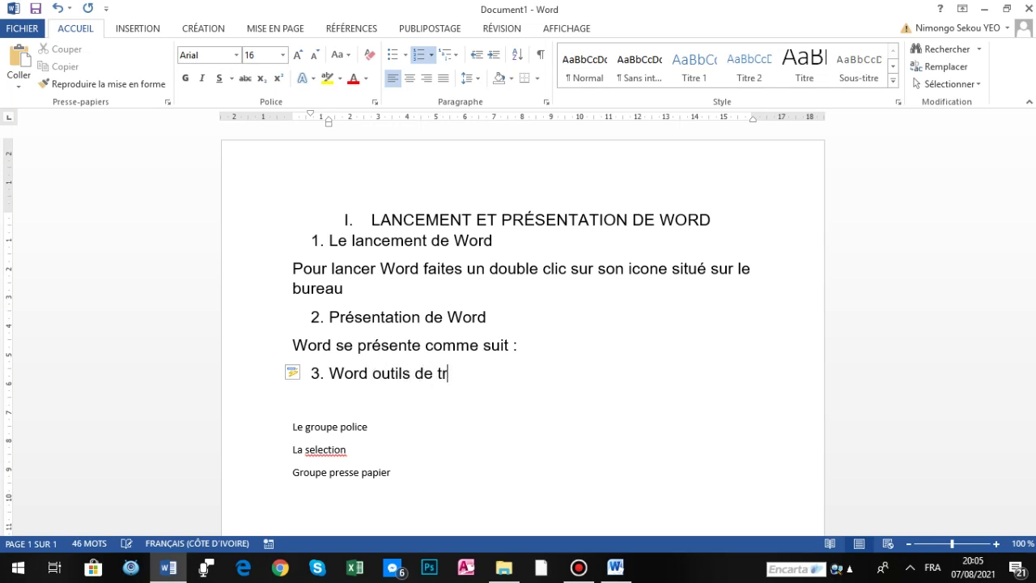
text(aitement )
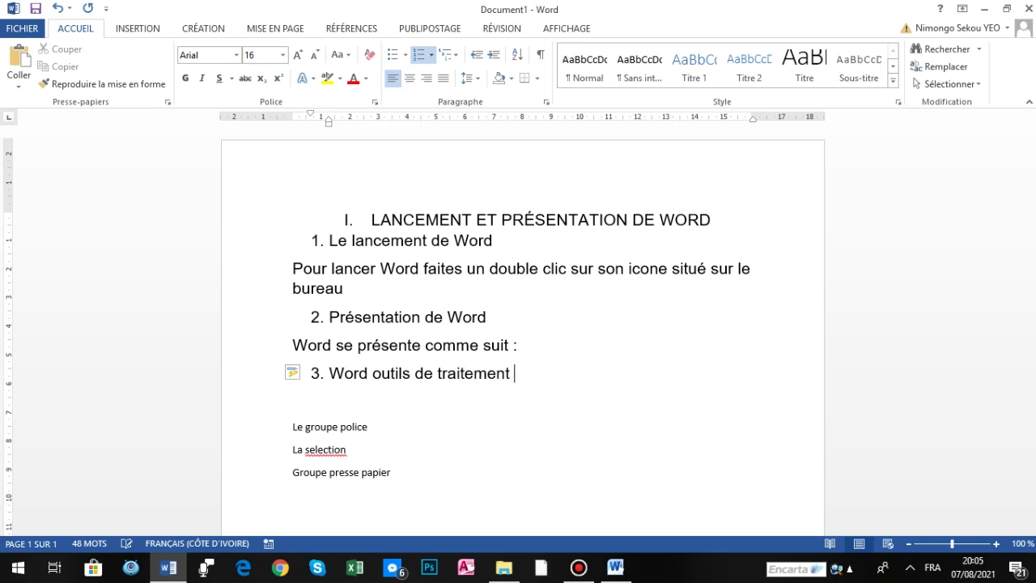
text(de texte)
Add a line below item 3, switch it to I., II., III. numbering, and enter "LE GROUPE POLICE".
key(Return)
key(BackSpace)
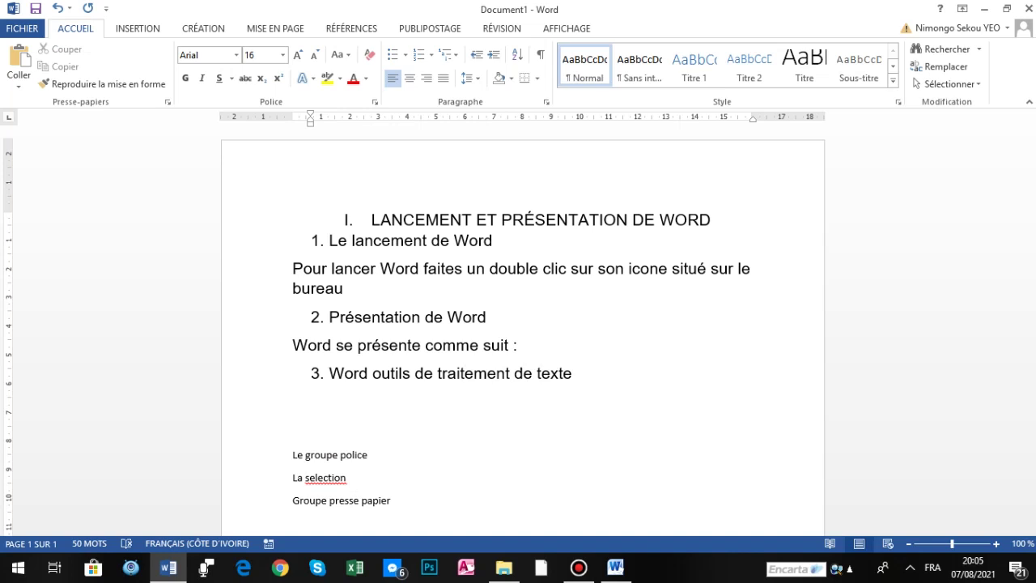
click(431, 57)
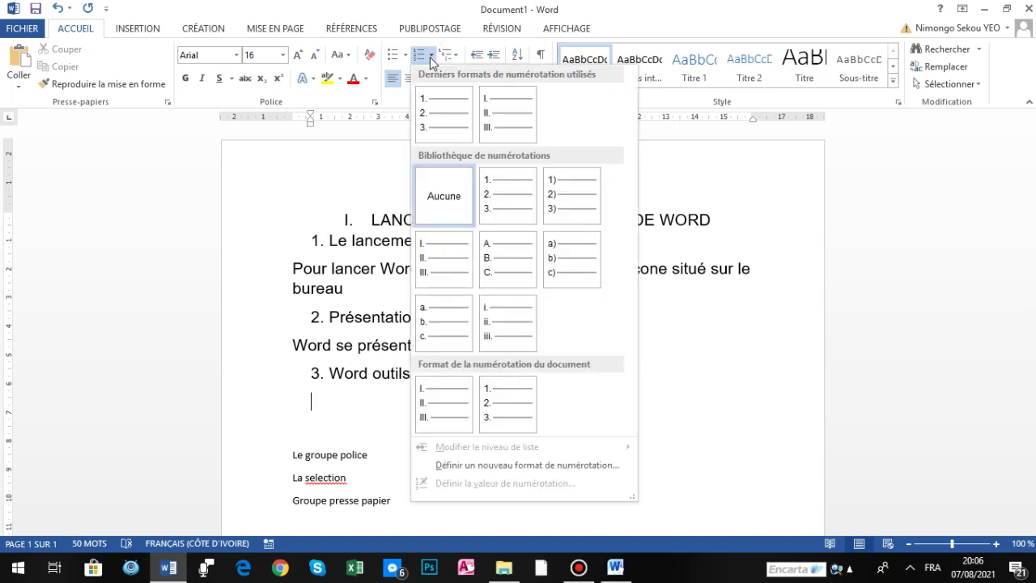
click(521, 134)
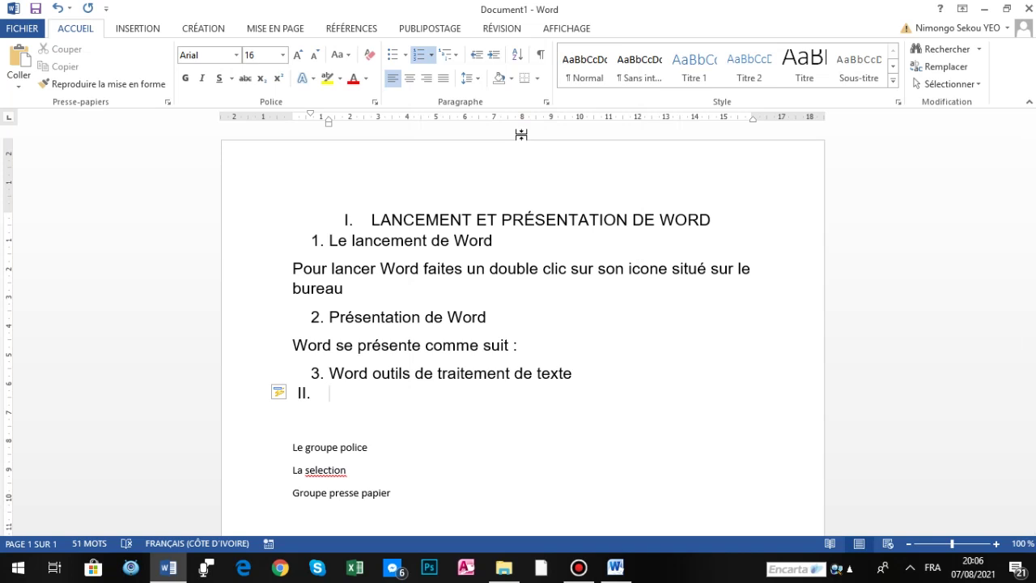
text(LE GROUPE)
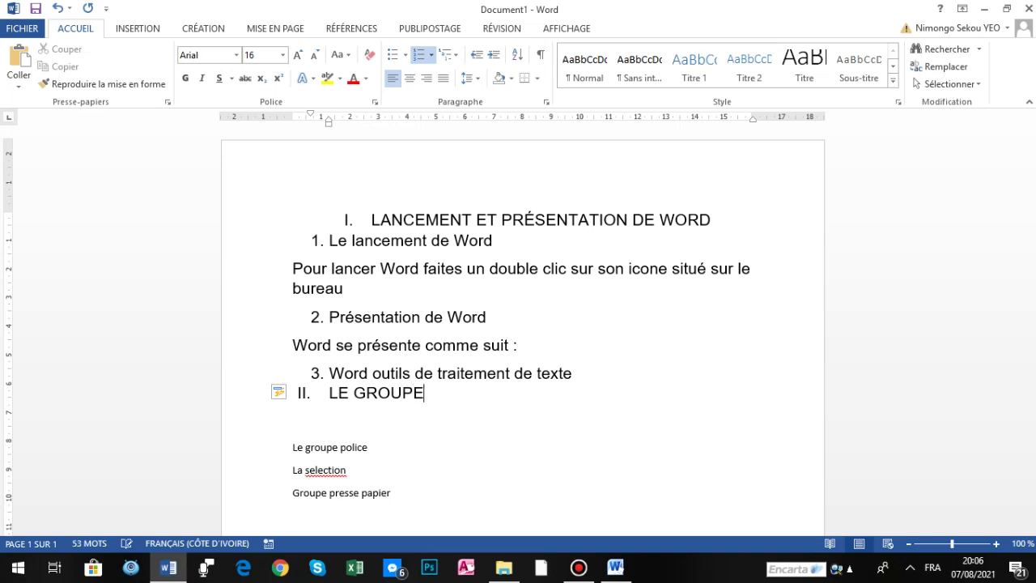
text( POLICE)
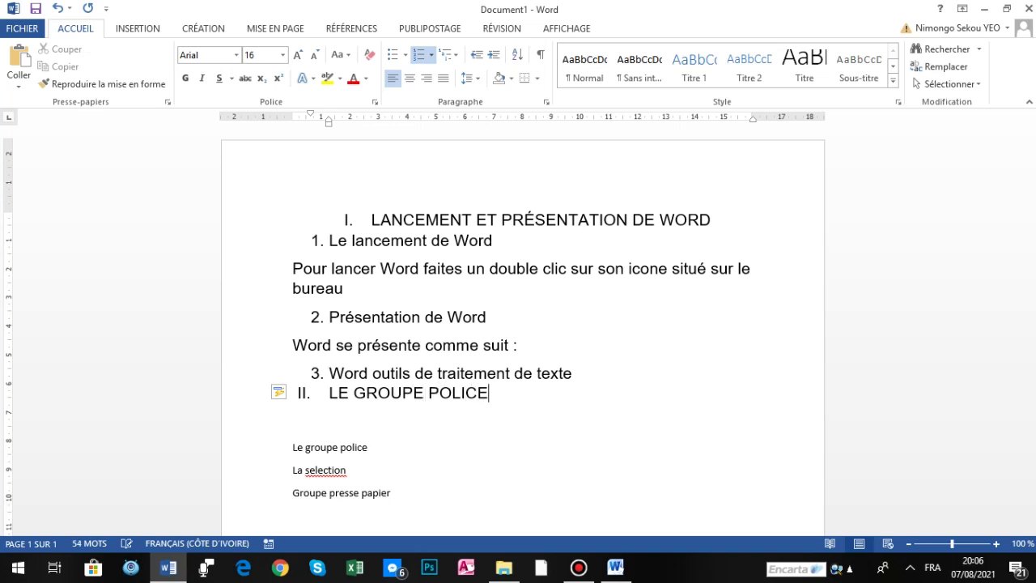
Center the heading "LE GROUPE POLICE".
click(234, 400)
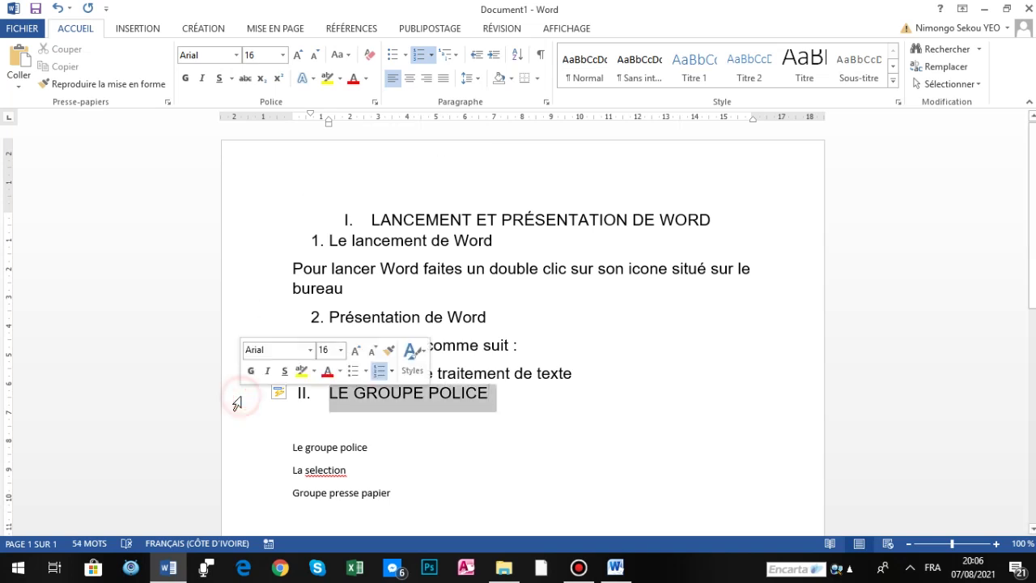
click(411, 79)
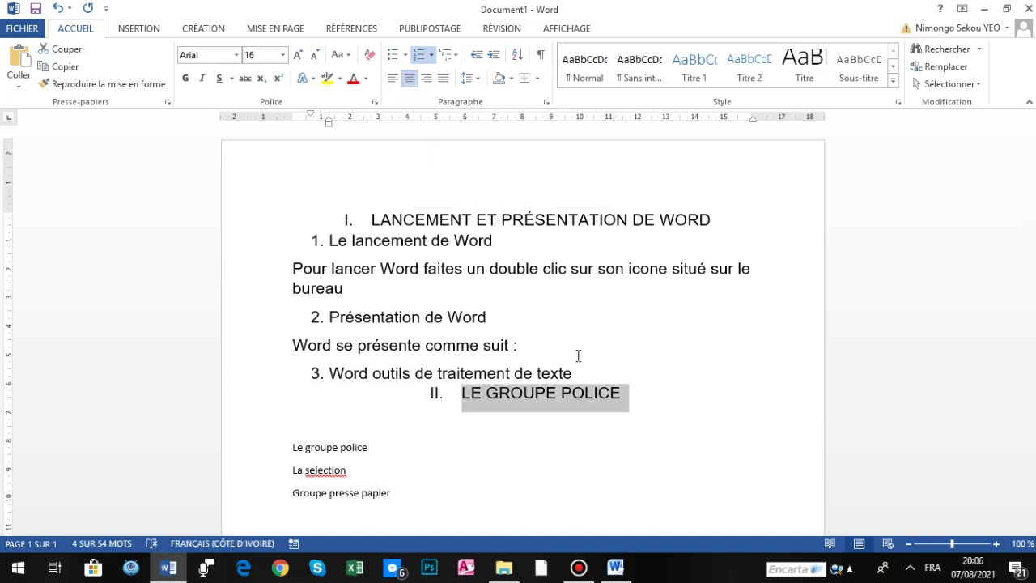
click(649, 401)
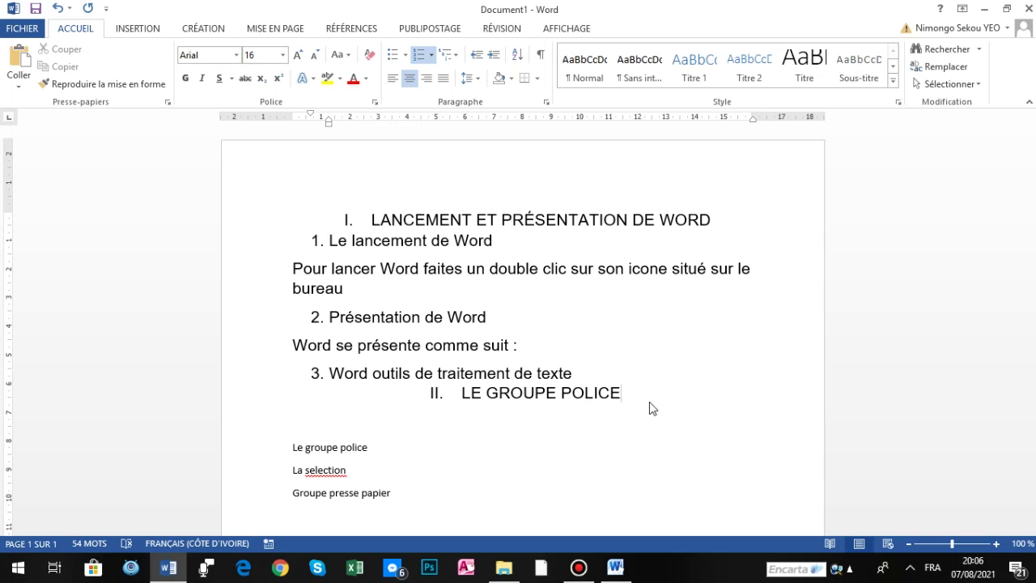
Below the "LE GROUPE POLICE" heading, add a left-aligned item numbered 1. reading "Les outils de police".
key(Return)
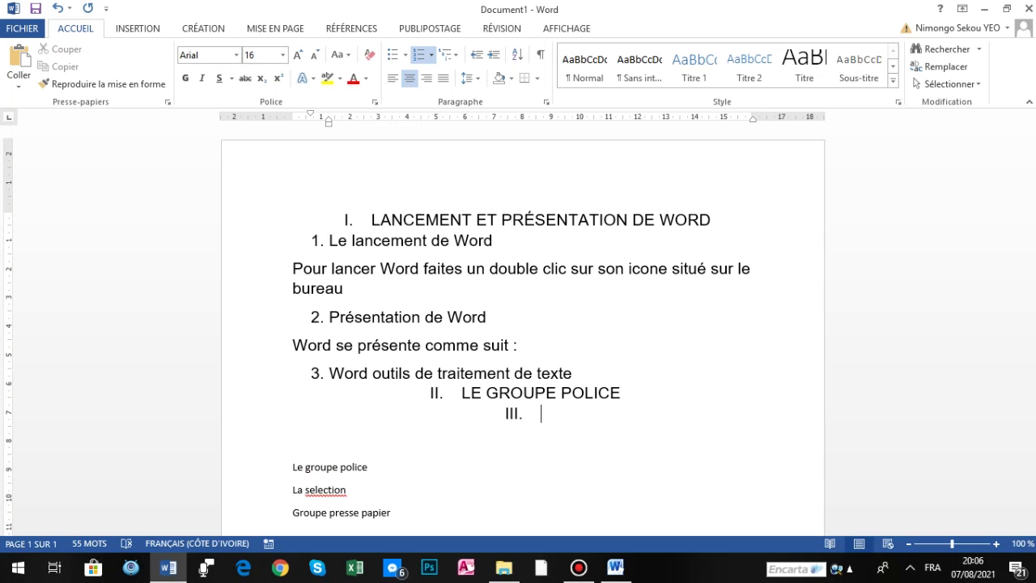
key(BackSpace)
key(BackSpace)
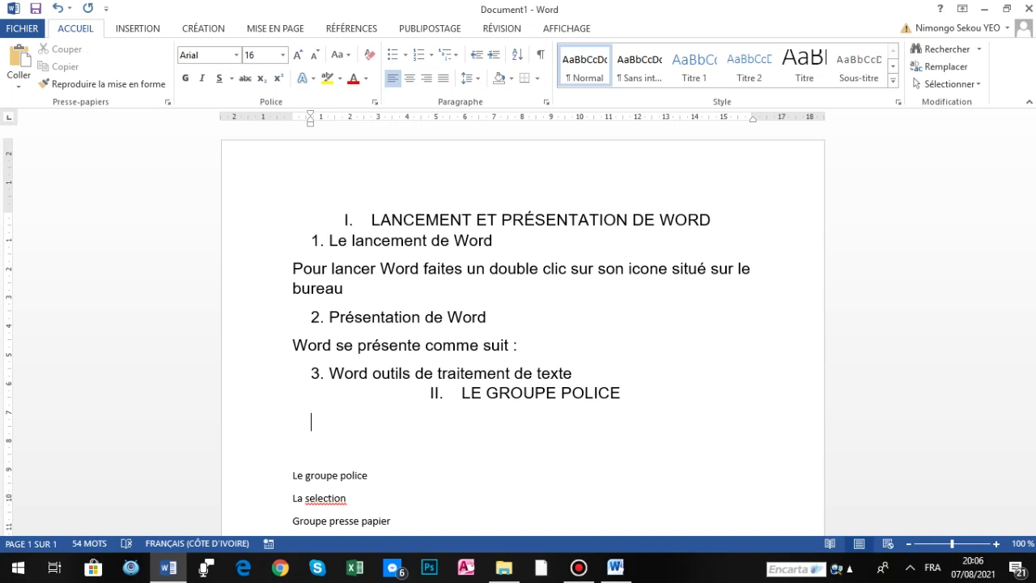
click(434, 62)
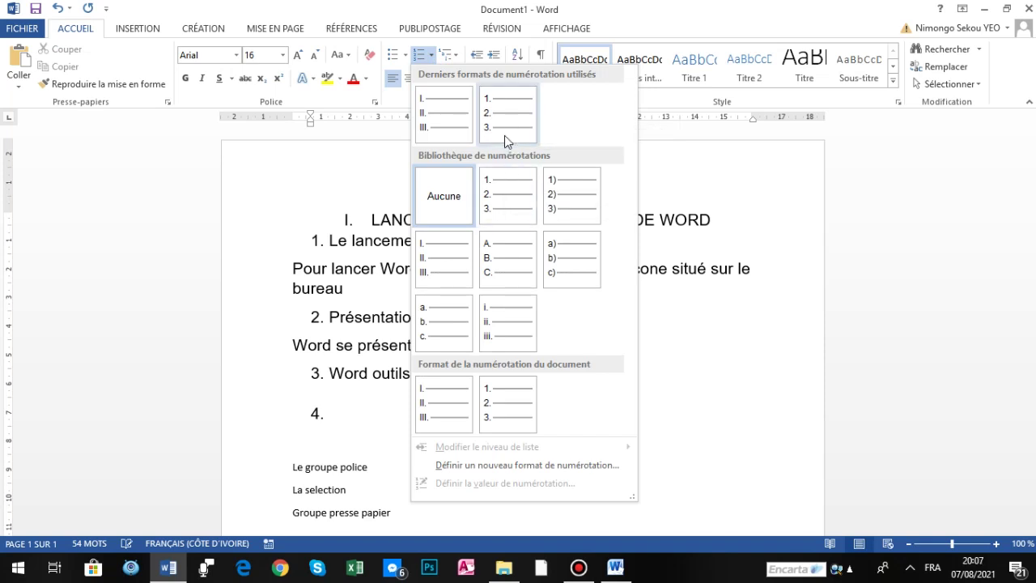
click(326, 422)
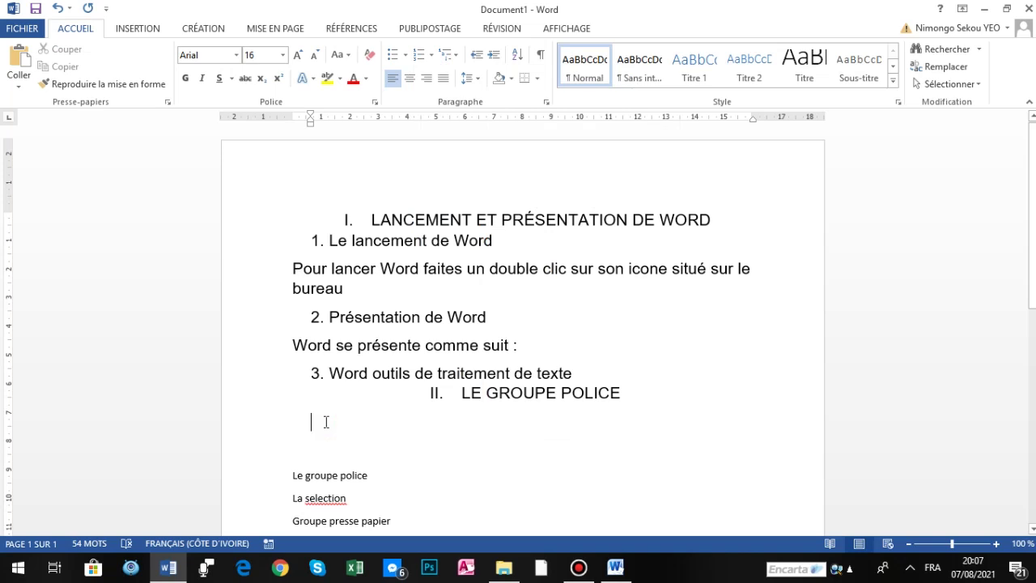
text(1.)
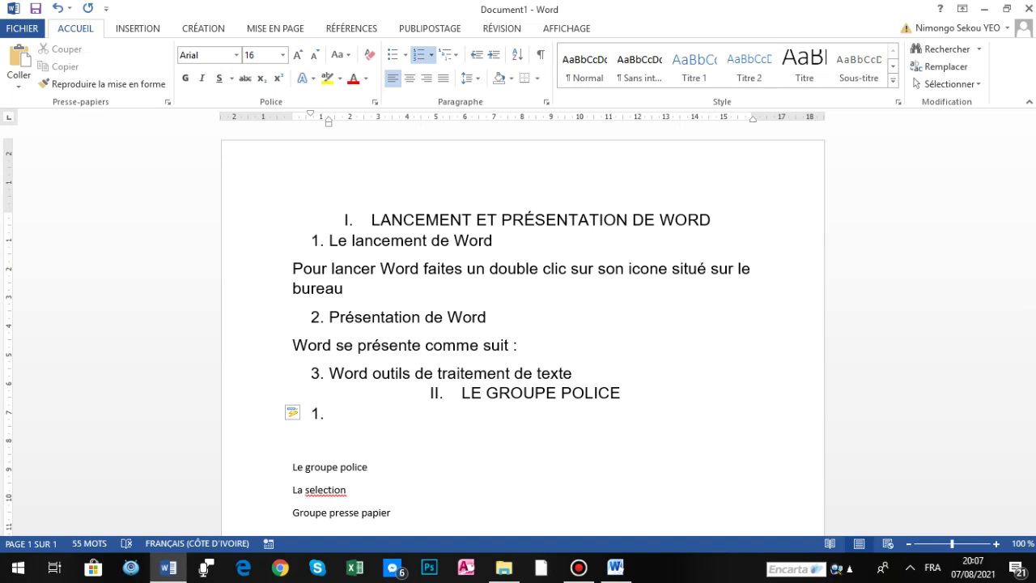
text(Les outils de police)
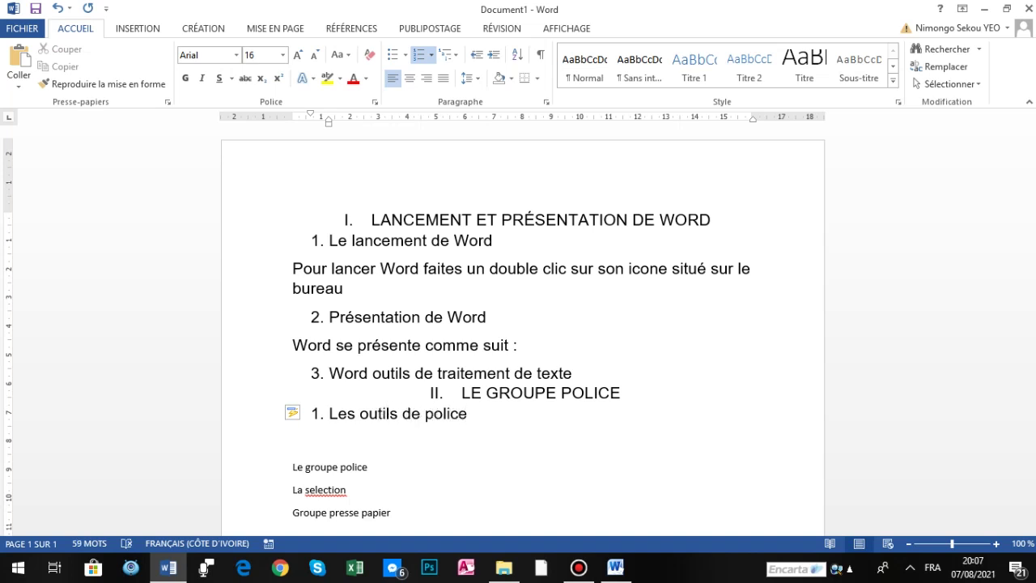
Add a line below "Les outils de police", try the 1., 2., 3. numbering format on it, and remove the number.
key(Return)
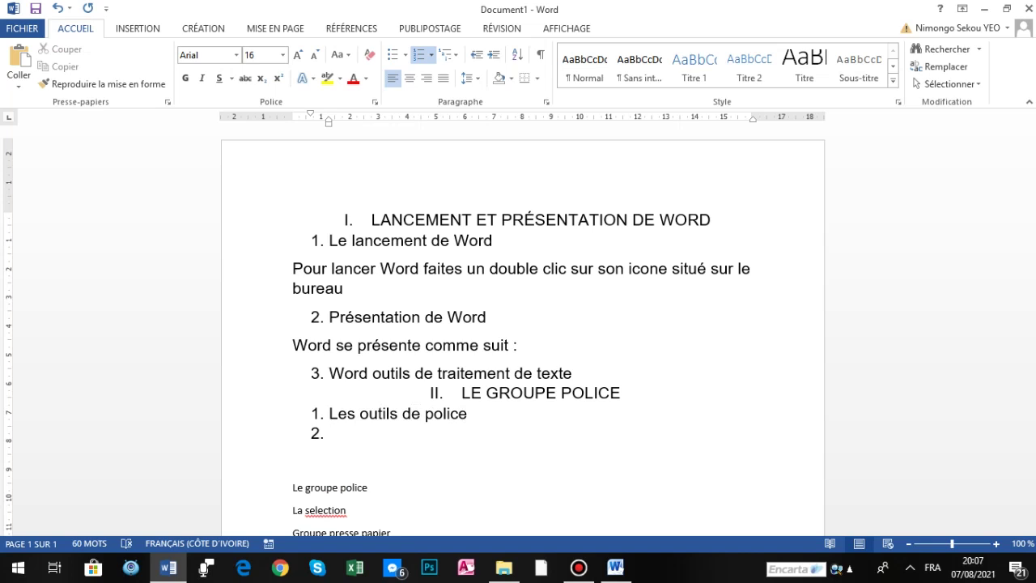
key(BackSpace)
key(BackSpace)
key(BackSpace)
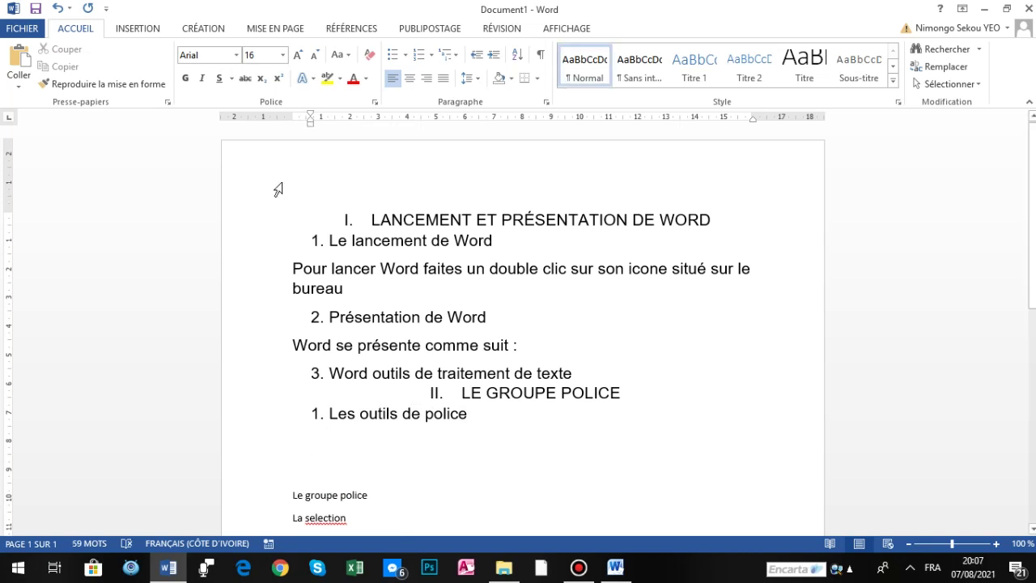
click(431, 54)
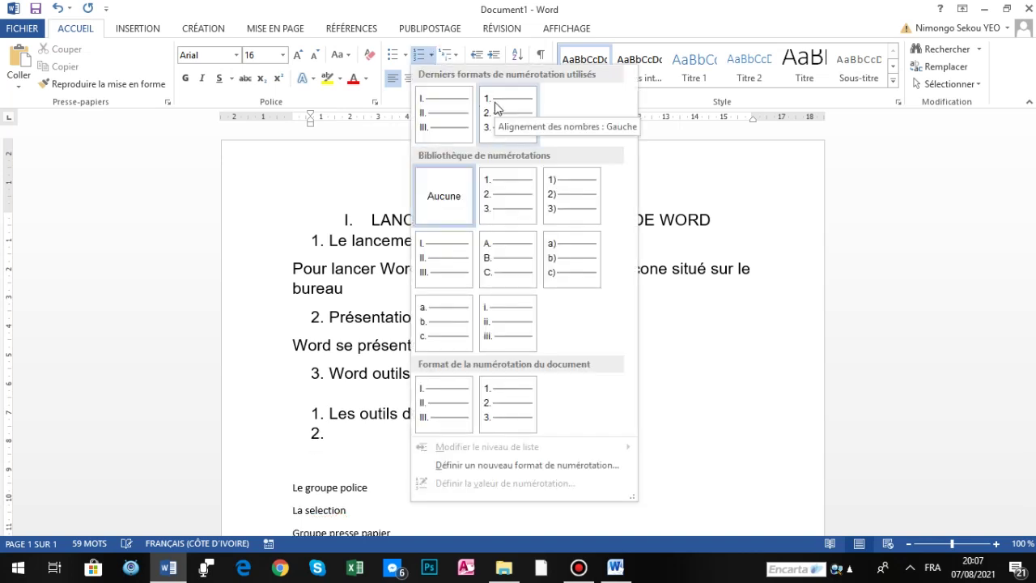
click(494, 102)
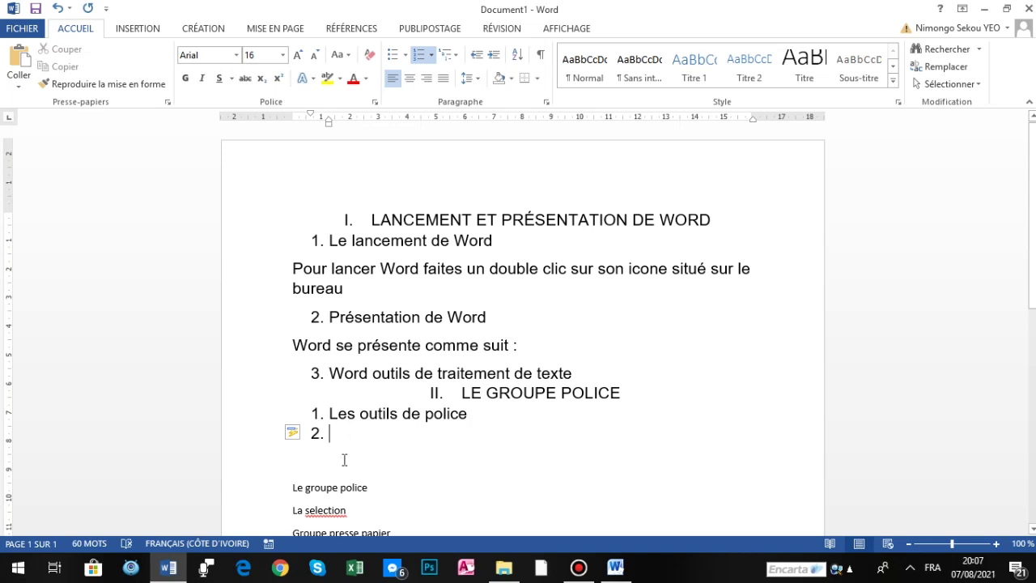
key(BackSpace)
key(BackSpace)
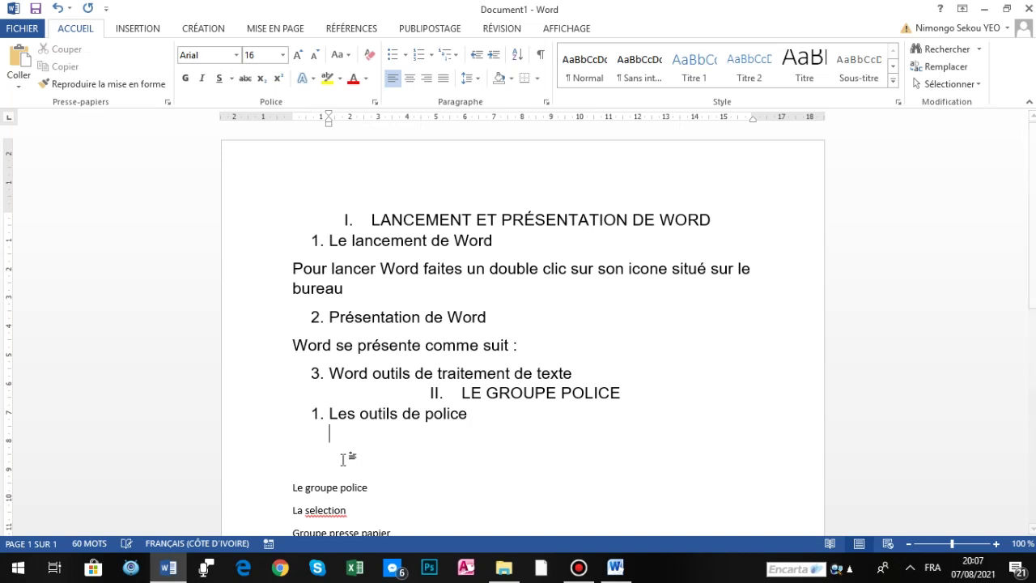
Try numbering the line below "Les outils de police" as "2.", look through the numbering formats, and delete the line.
text(2.)
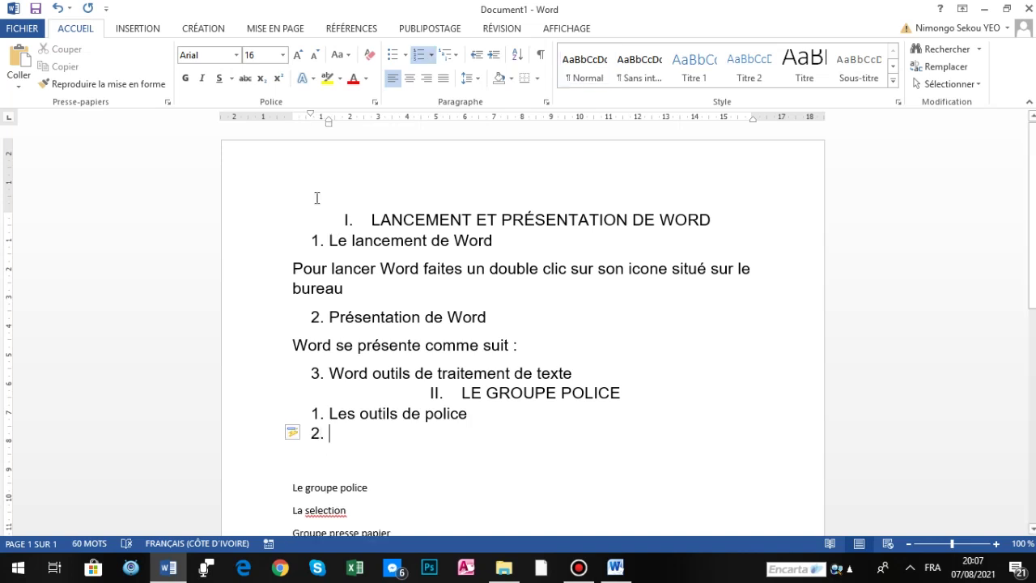
click(418, 55)
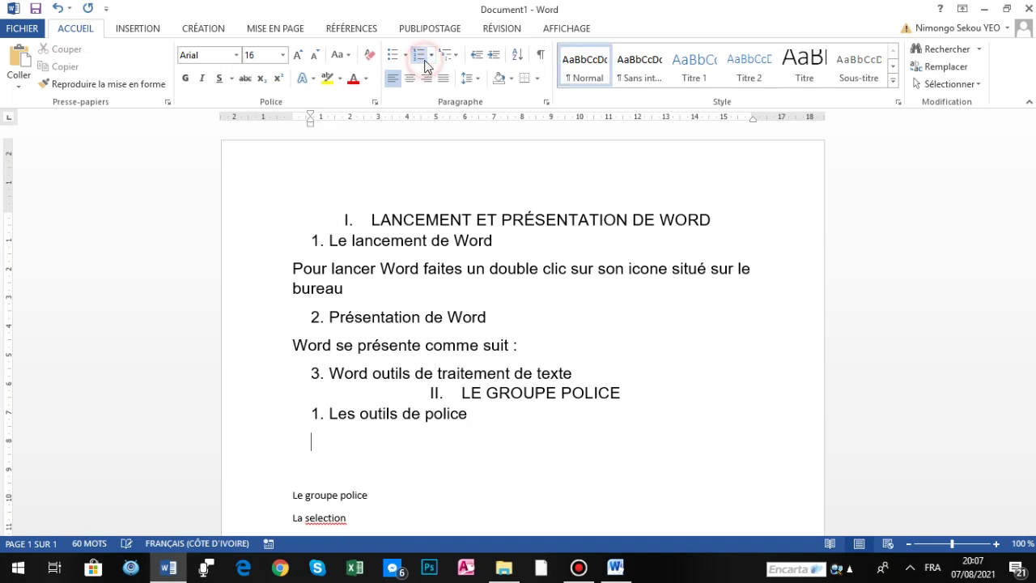
click(432, 55)
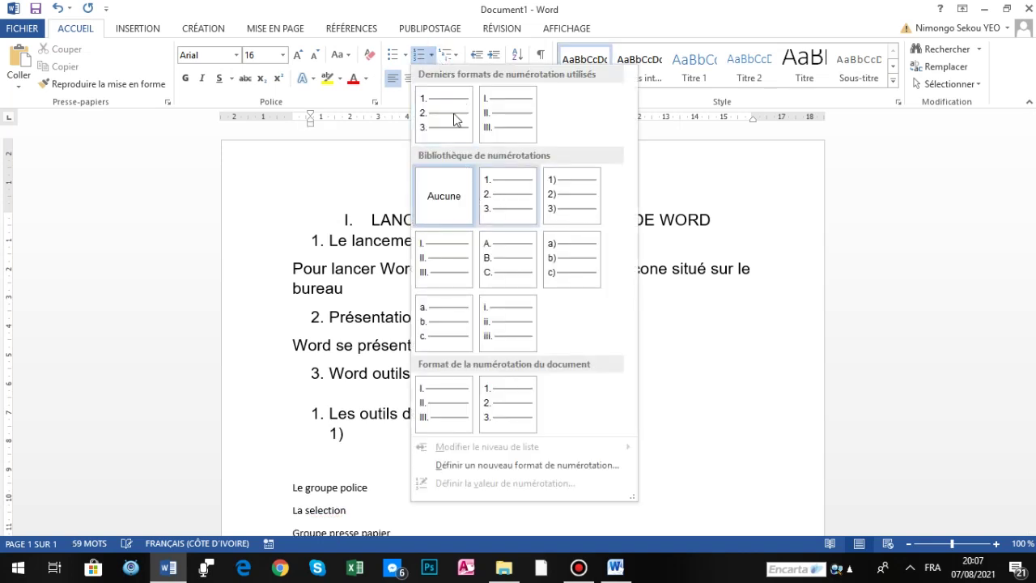
click(326, 442)
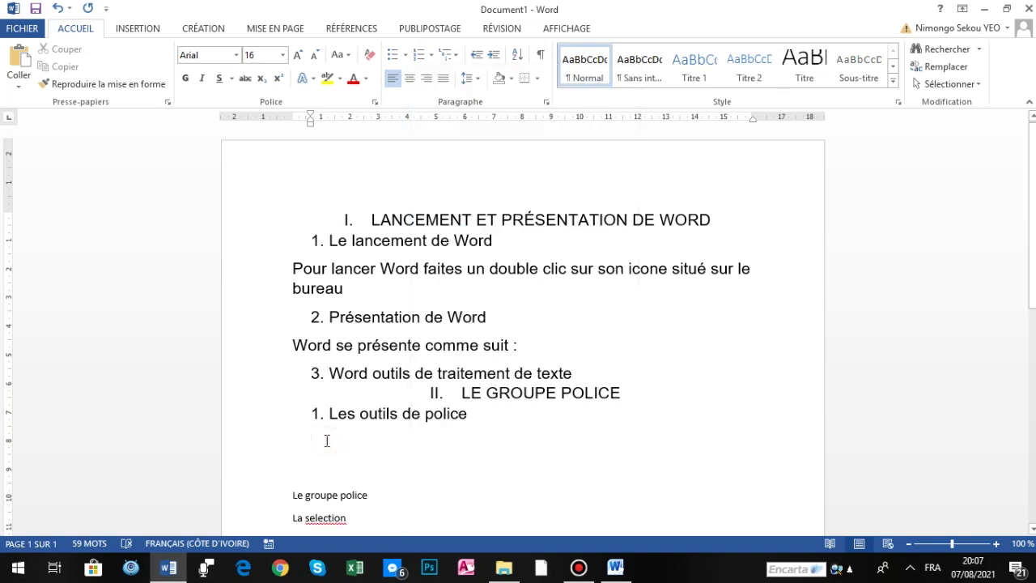
key(BackSpace)
key(BackSpace)
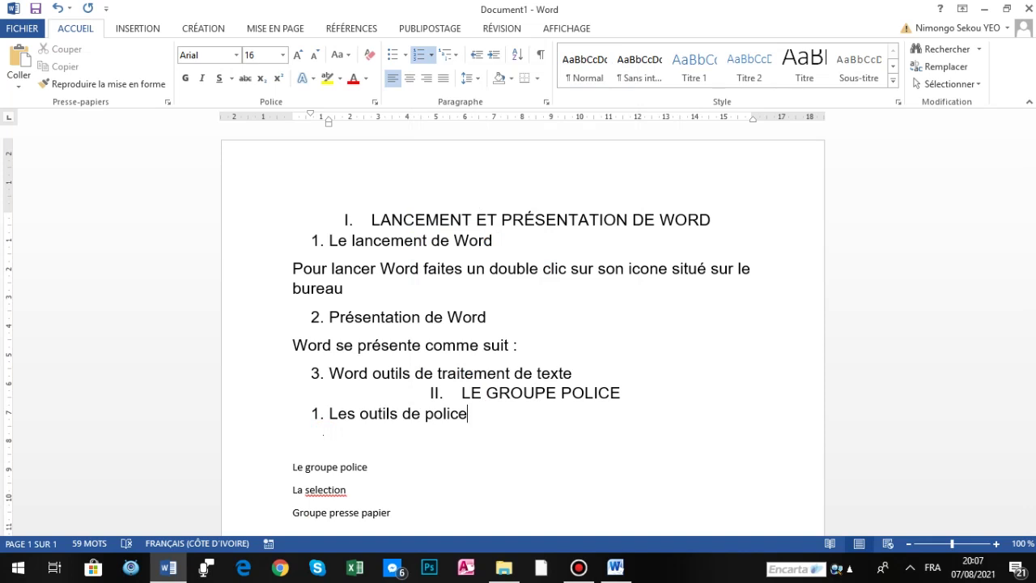
Add an unnumbered line below "Les outils de police", briefly numbering it "2." and clearing that number.
key(Return)
key(BackSpace)
key(BackSpace)
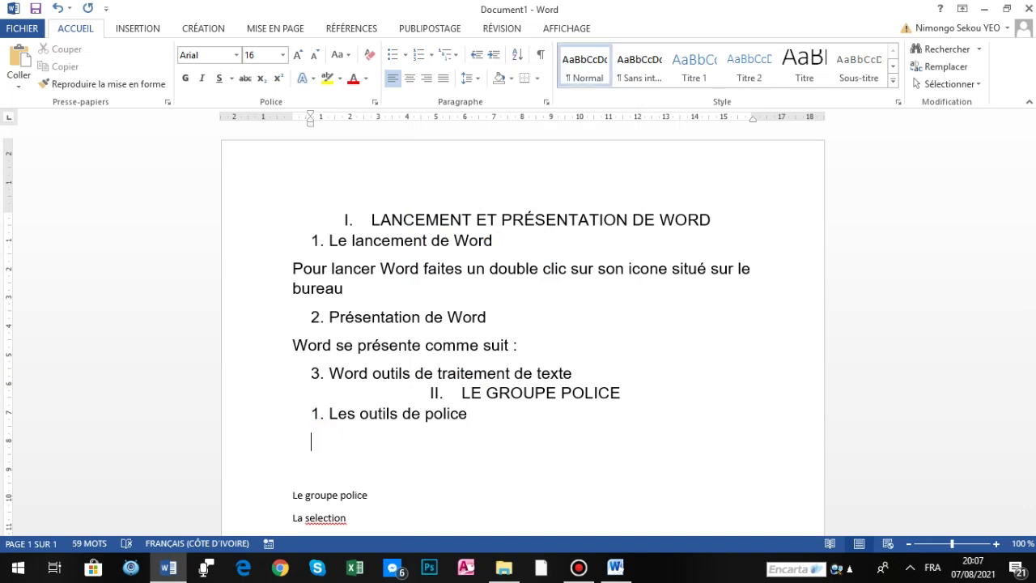
text(2.)
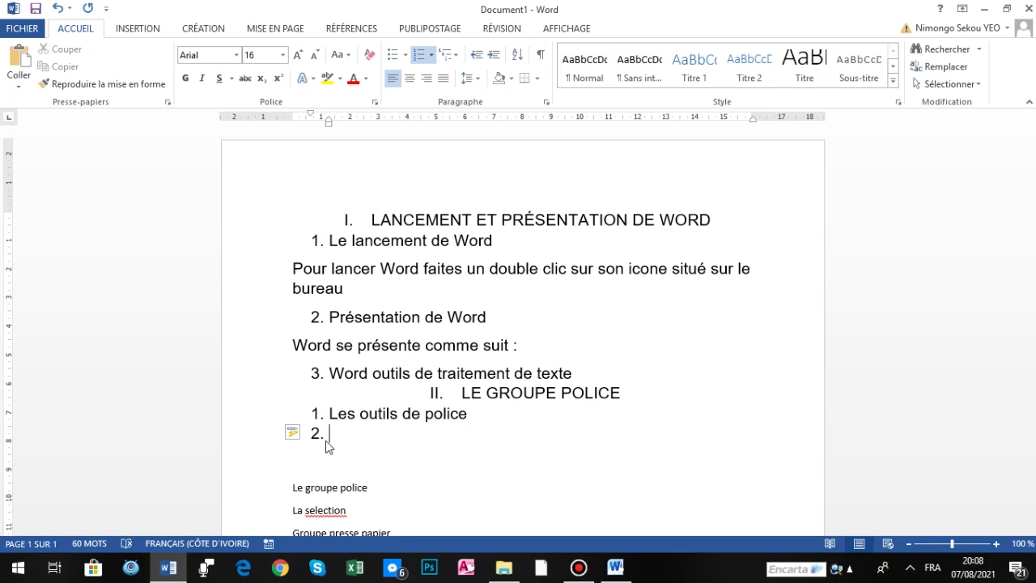
key(BackSpace)
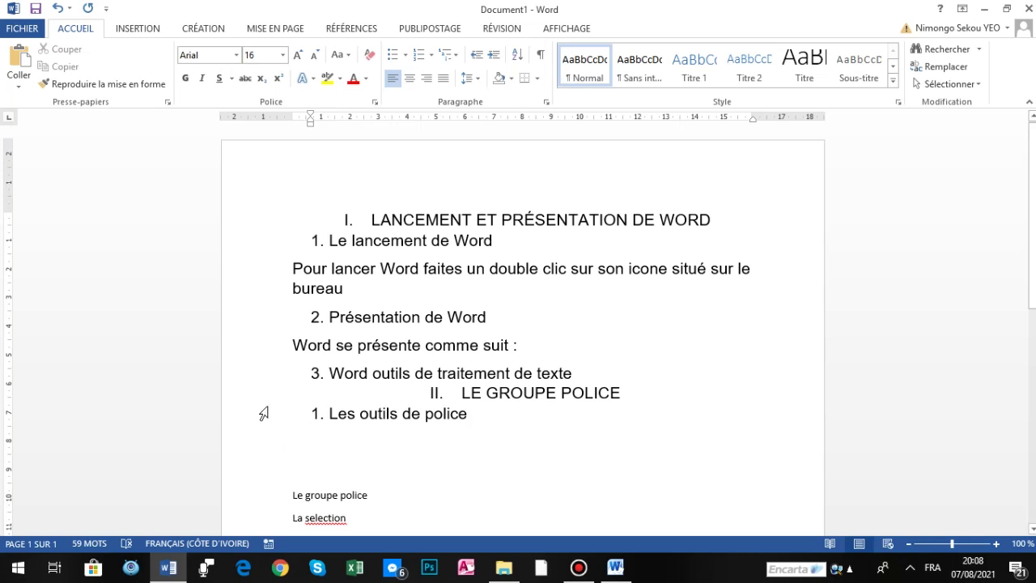
Right-align the numbered item "Les outils de police".
click(252, 418)
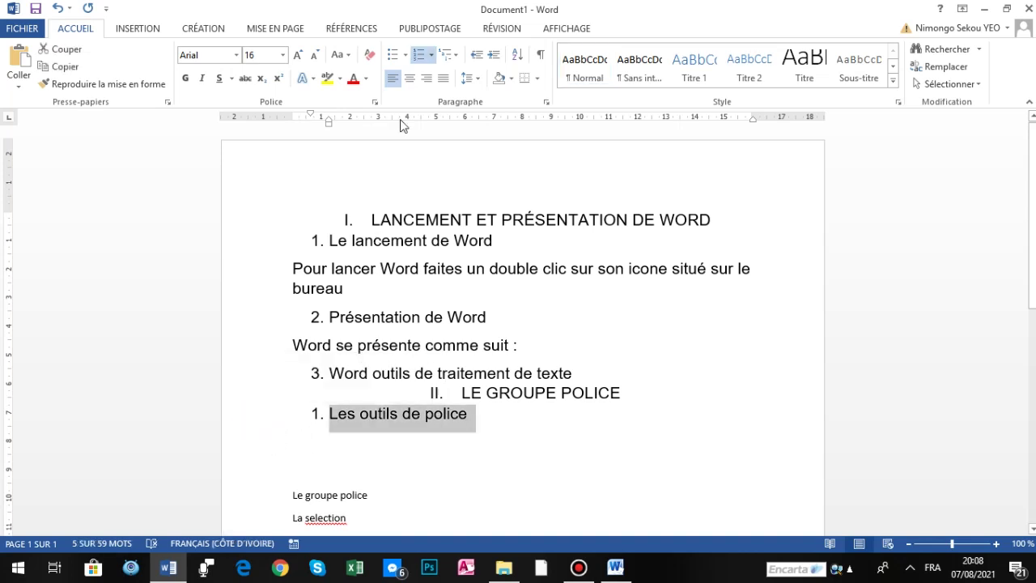
click(426, 79)
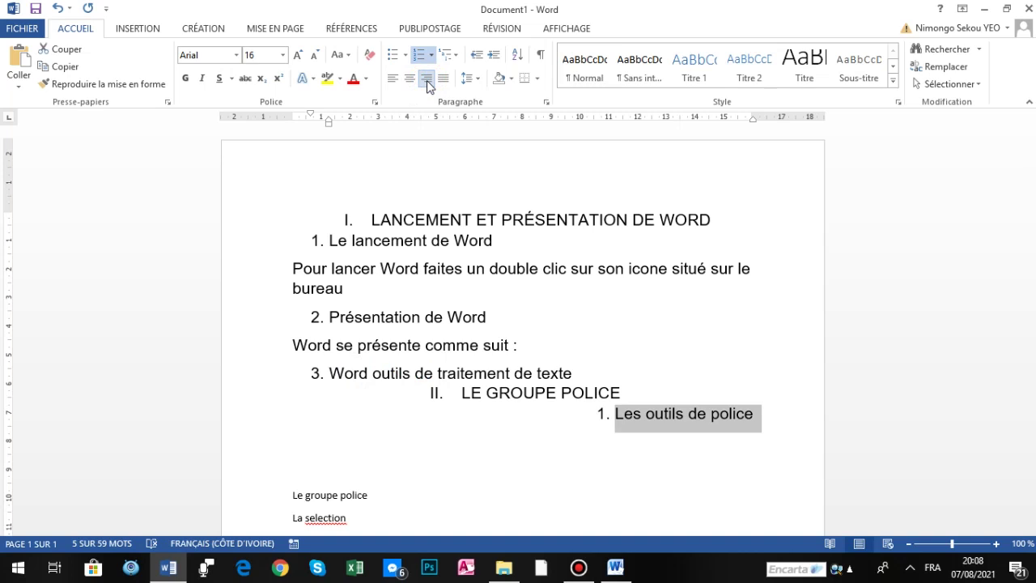
click(769, 420)
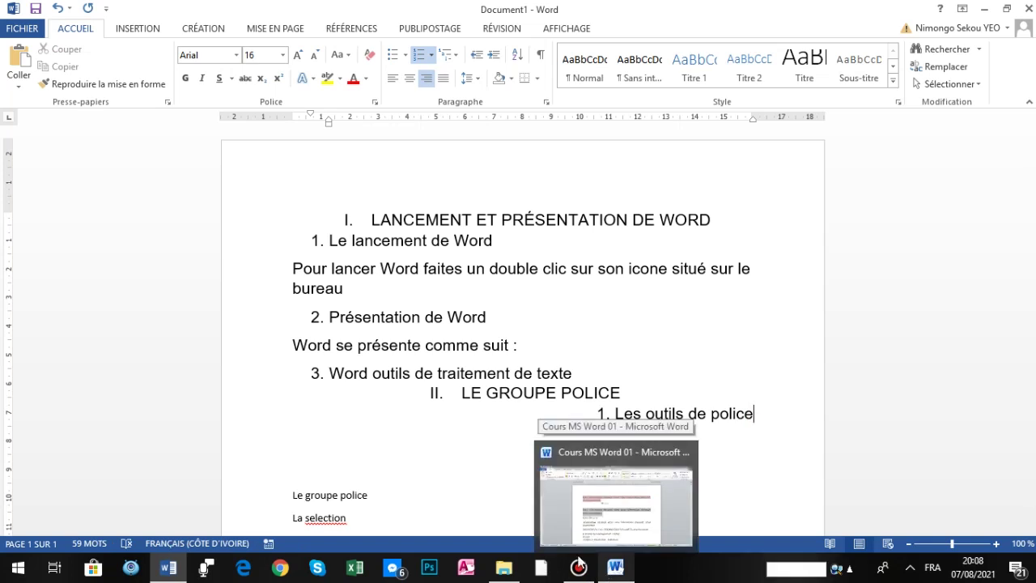
In Cours MS Word 01, copy the text from "informatique microsoft word" through "Chapitre 1: Introduction - Définitions" and return to Document1.
click(628, 573)
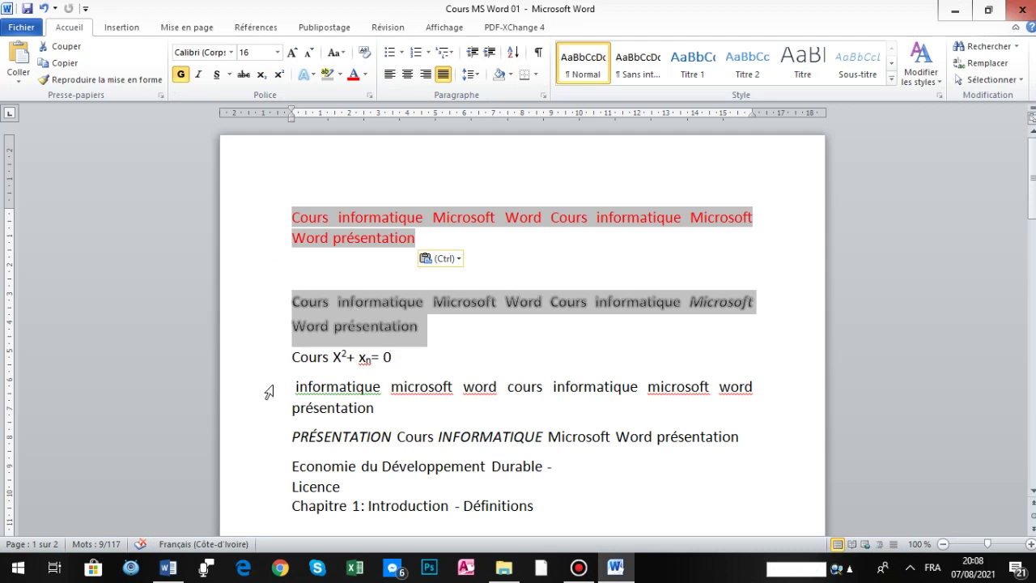
drag(272, 381, 273, 502)
click(272, 502)
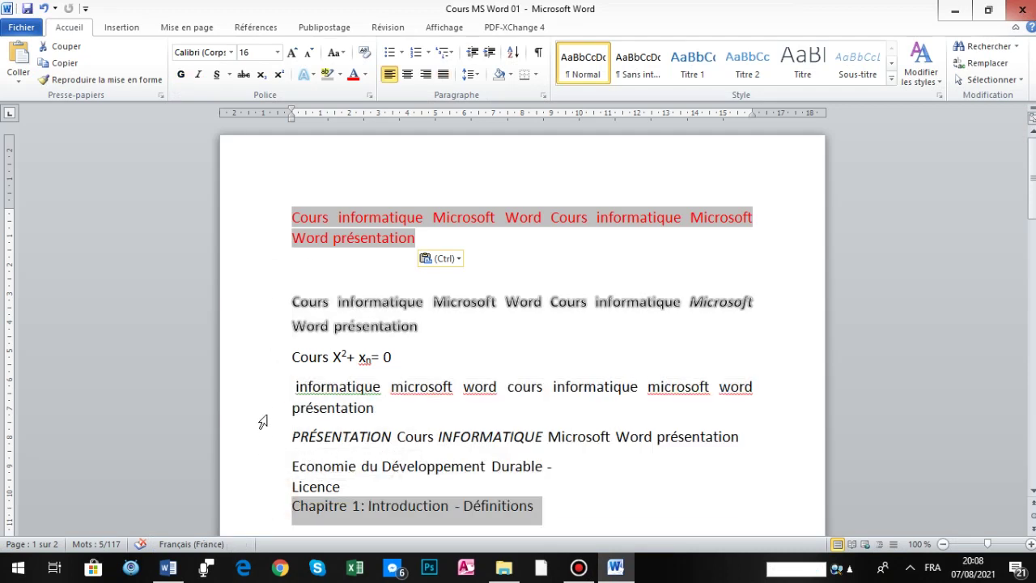
drag(280, 386, 289, 504)
key(ctrl+c)
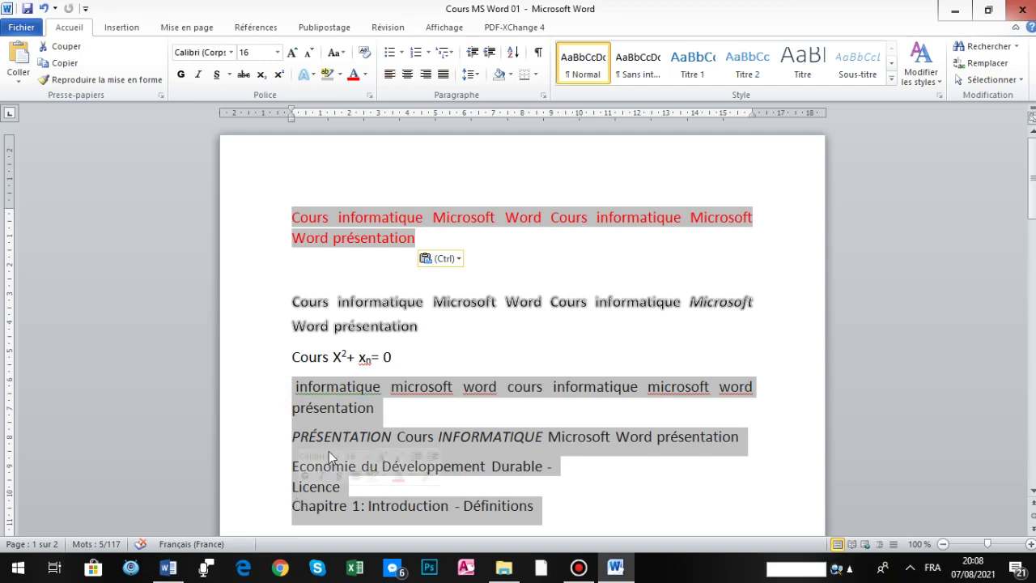
right_click(343, 424)
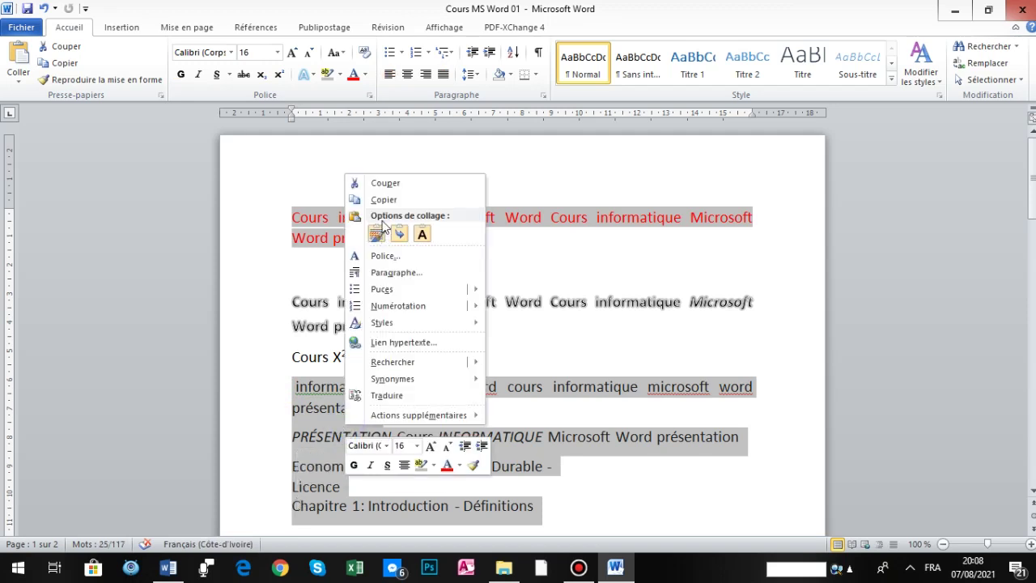
click(384, 199)
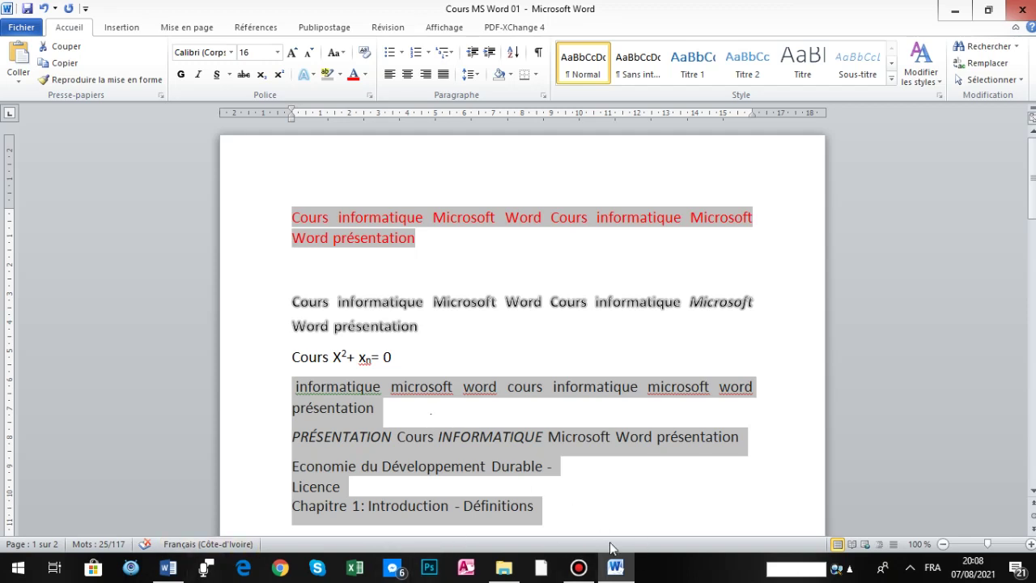
mouse_move(625, 570)
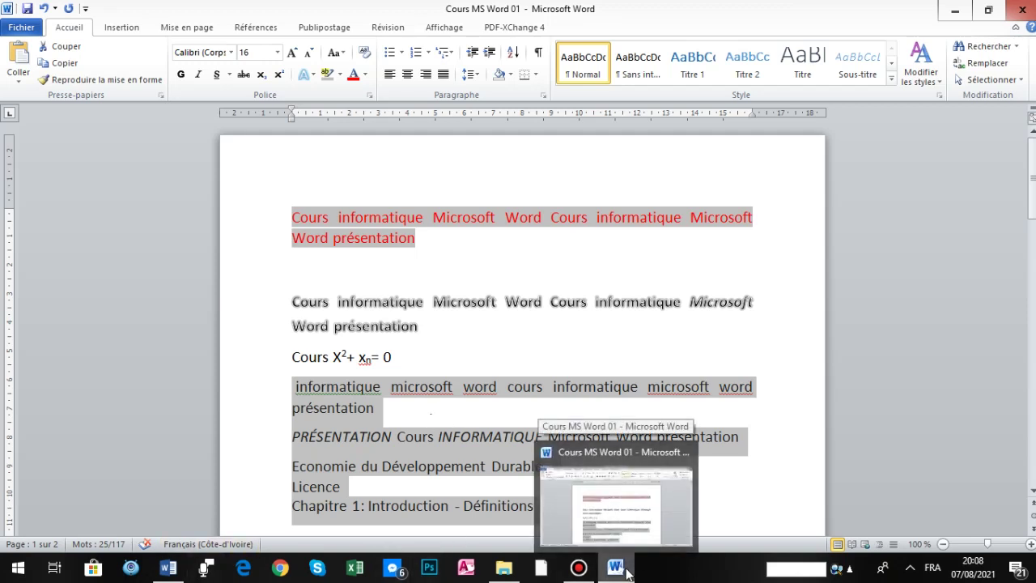
mouse_move(166, 571)
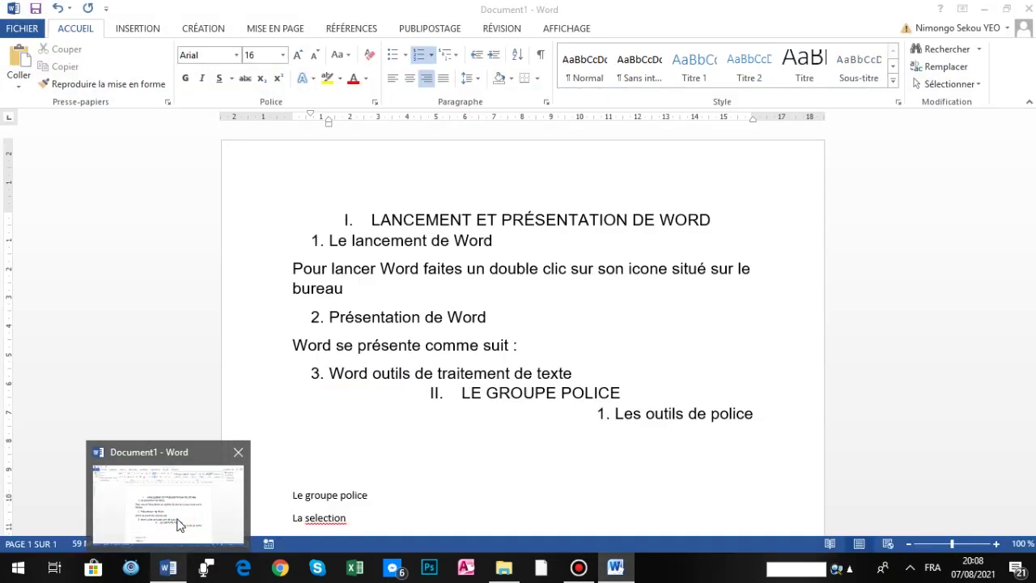
click(179, 525)
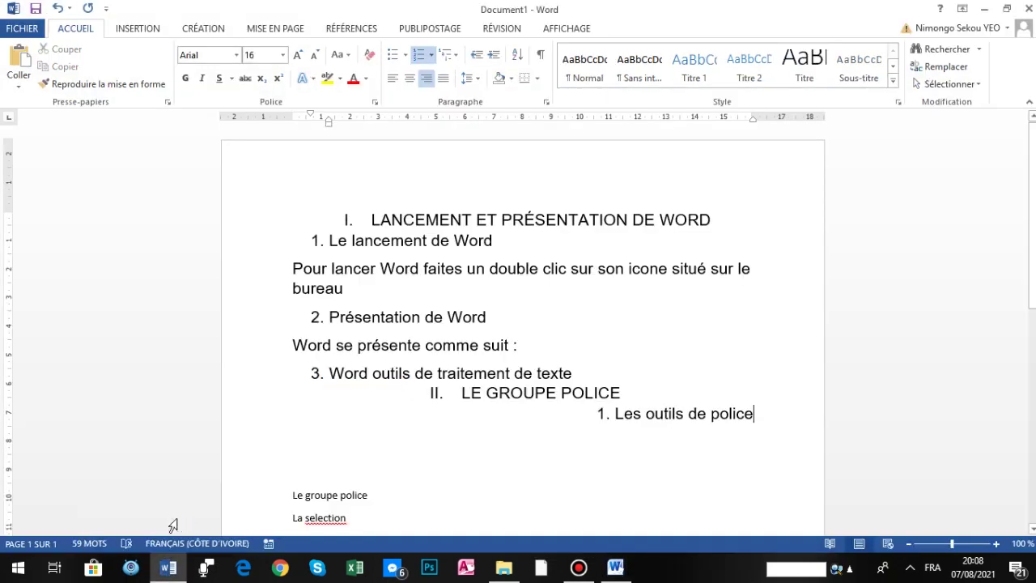
Try pasting the copied text on a new line with its number cleared, below "Les outils de police".
key(Return)
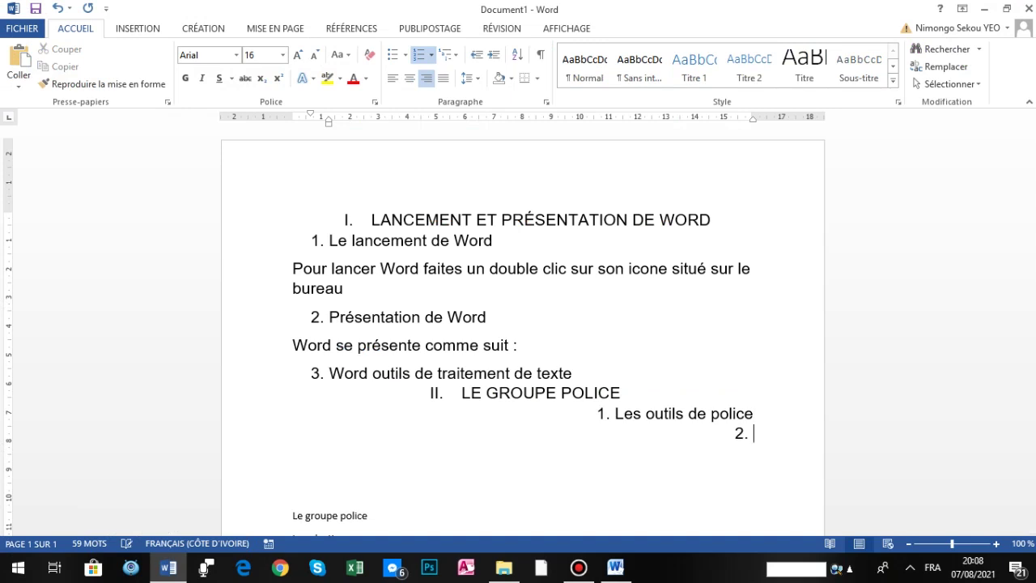
key(BackSpace)
key(BackSpace)
key(BackSpace)
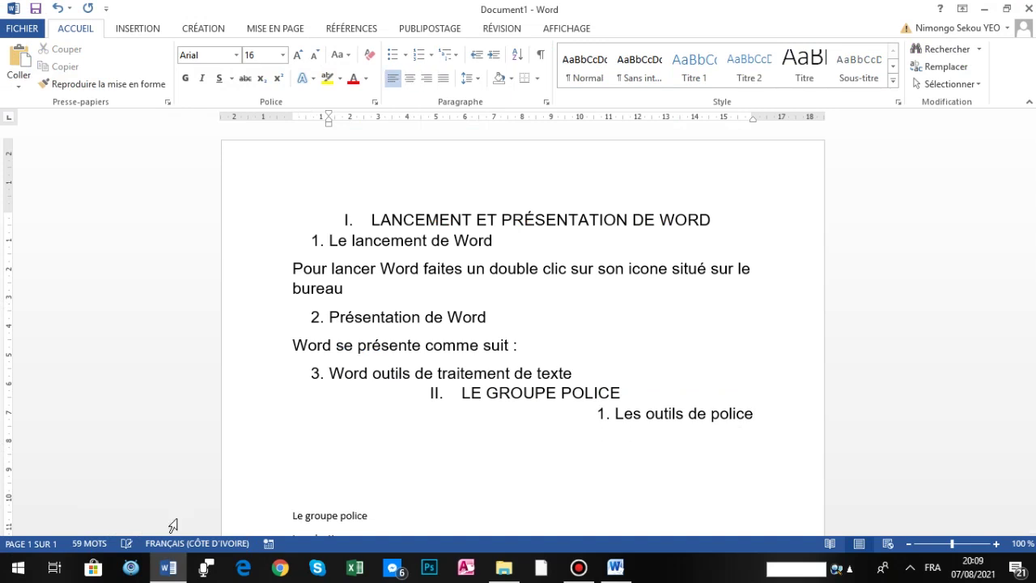
key(ctrl+v)
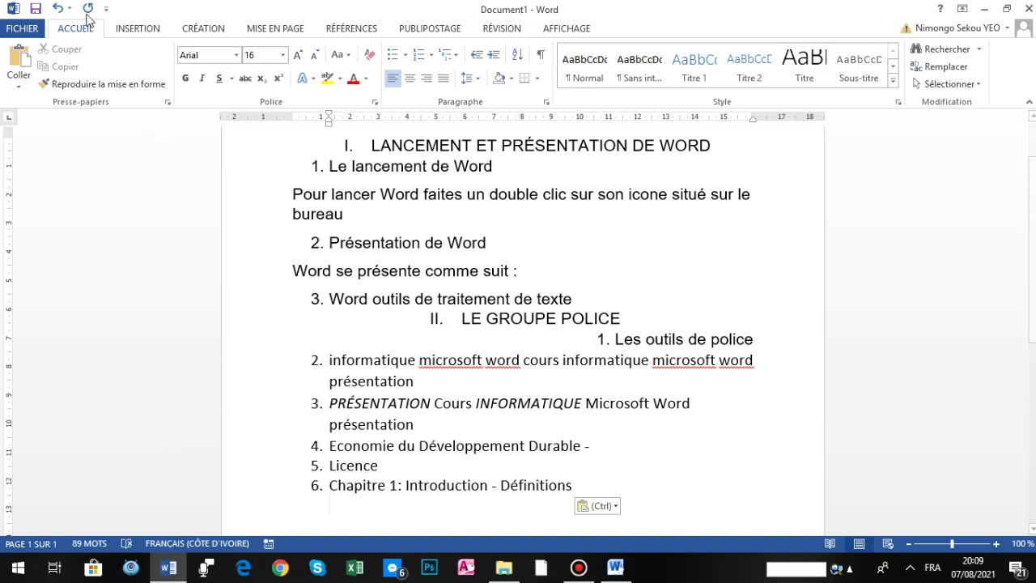
Undo the numbered paste and the preceding line edits, and paste the copied text as unnumbered paragraphs below "Les outils de police".
click(60, 11)
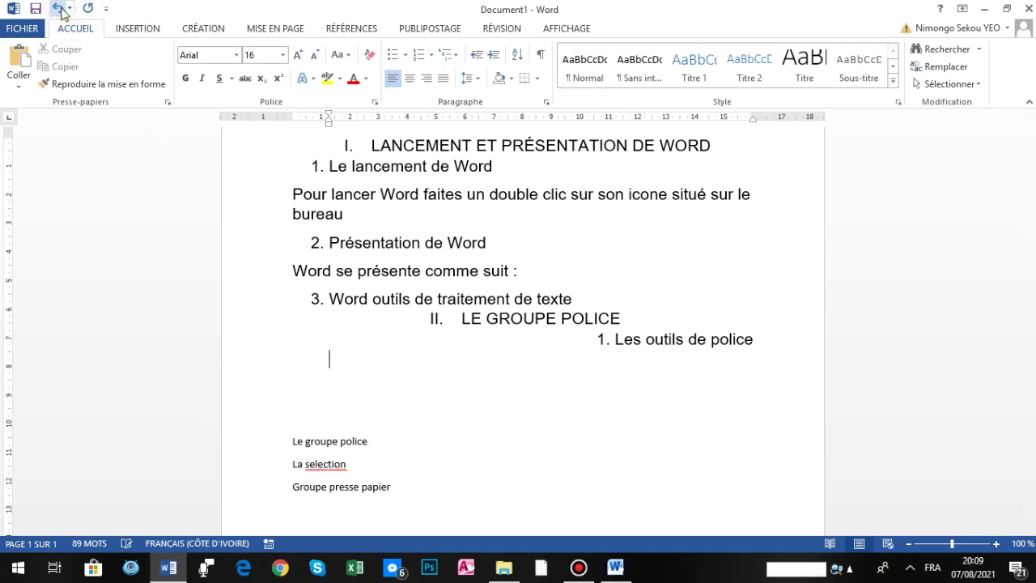
click(61, 11)
click(61, 11)
click(61, 11)
click(61, 12)
click(61, 11)
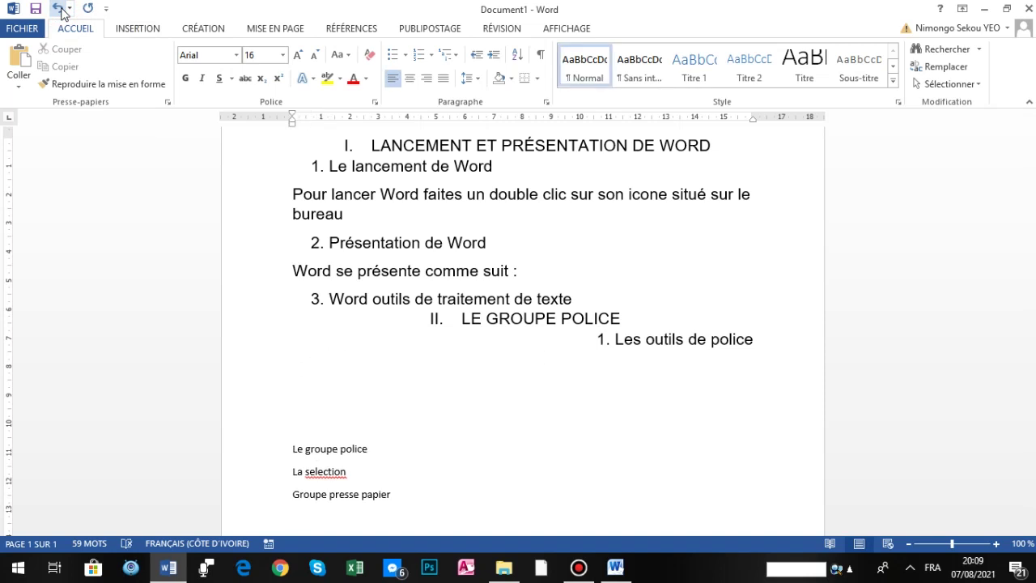
click(61, 11)
click(61, 11)
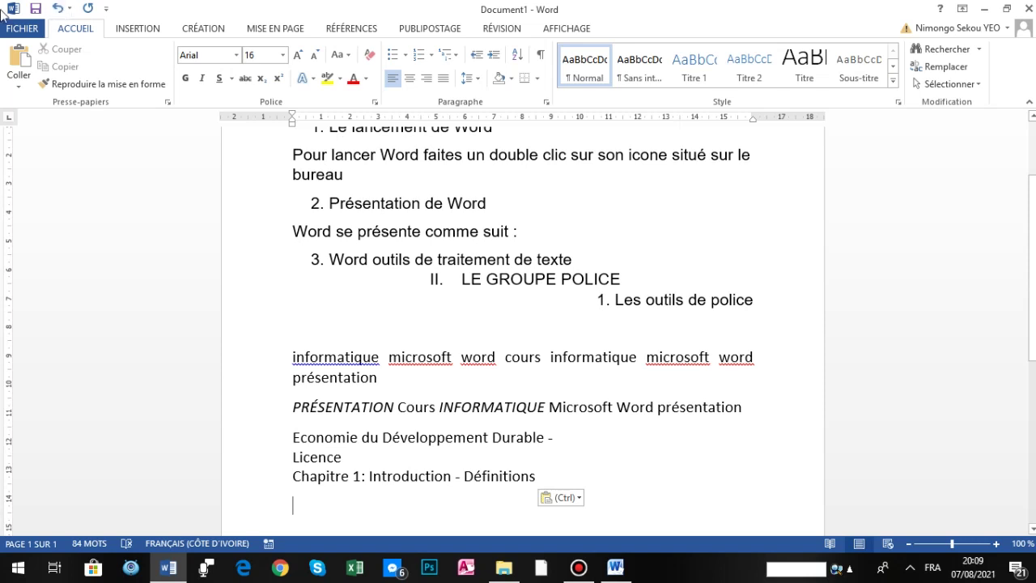
Join the paragraph starting with "PRÉSENTATION" to the end of the pasted "informatique microsoft word" paragraph, keeping "présentation" spelled in full.
double_click(226, 356)
click(295, 416)
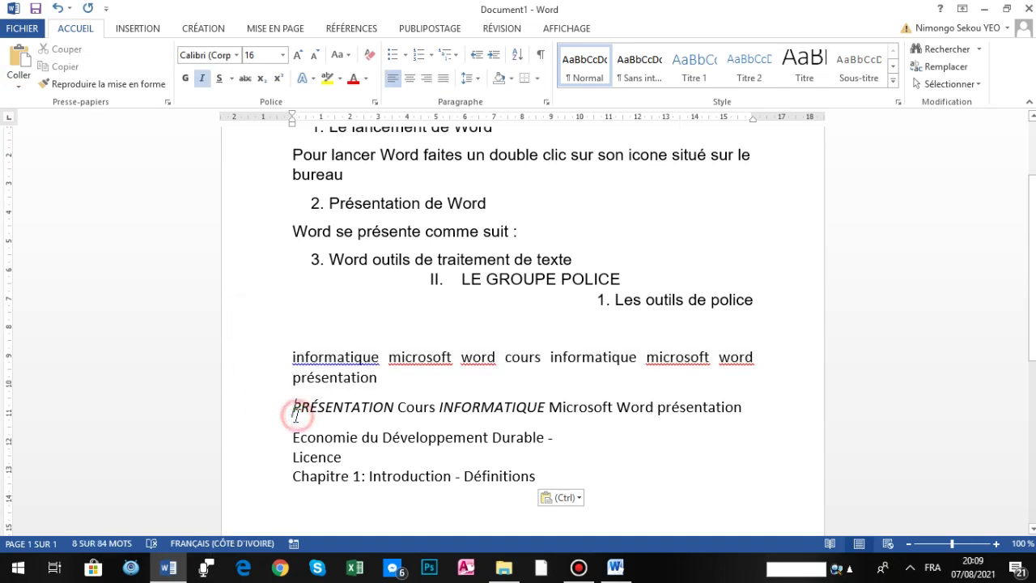
key(BackSpace)
key(BackSpace)
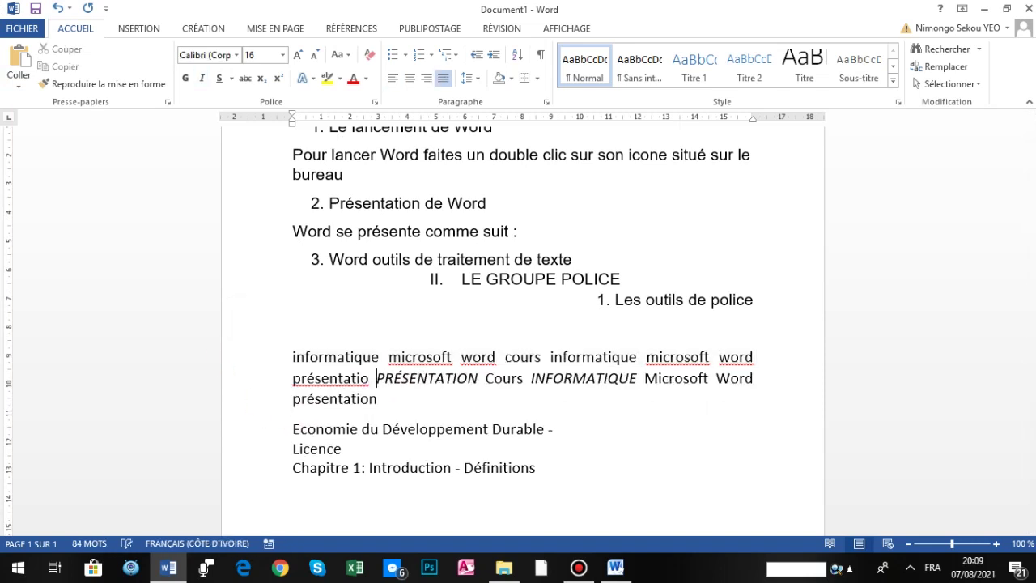
key(BackSpace)
text(n)
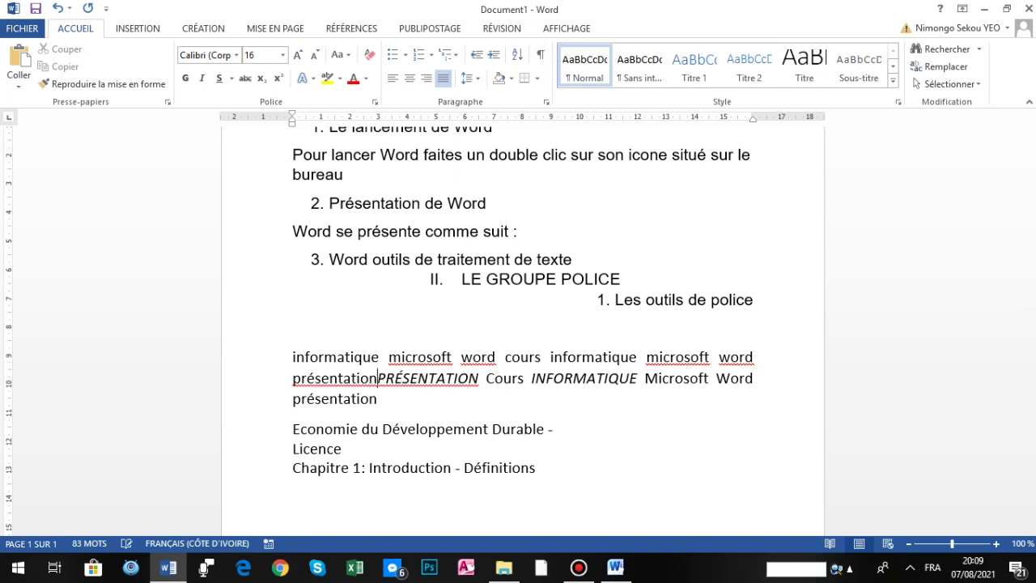
Join the lines "Economie du Développement Durable -" and "Licence" to the end of the pasted paragraph.
click(291, 429)
key(BackSpace)
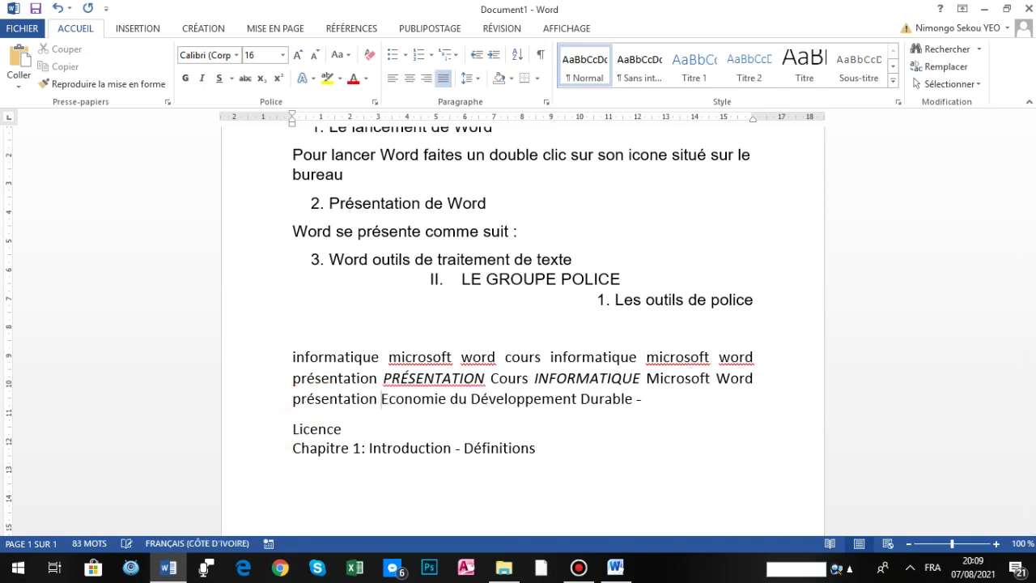
click(288, 427)
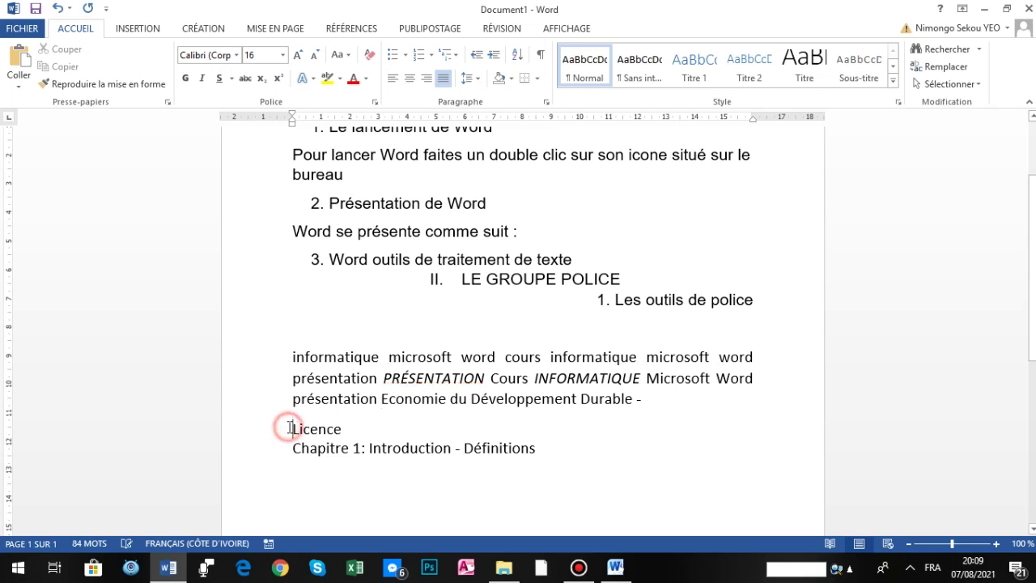
key(BackSpace)
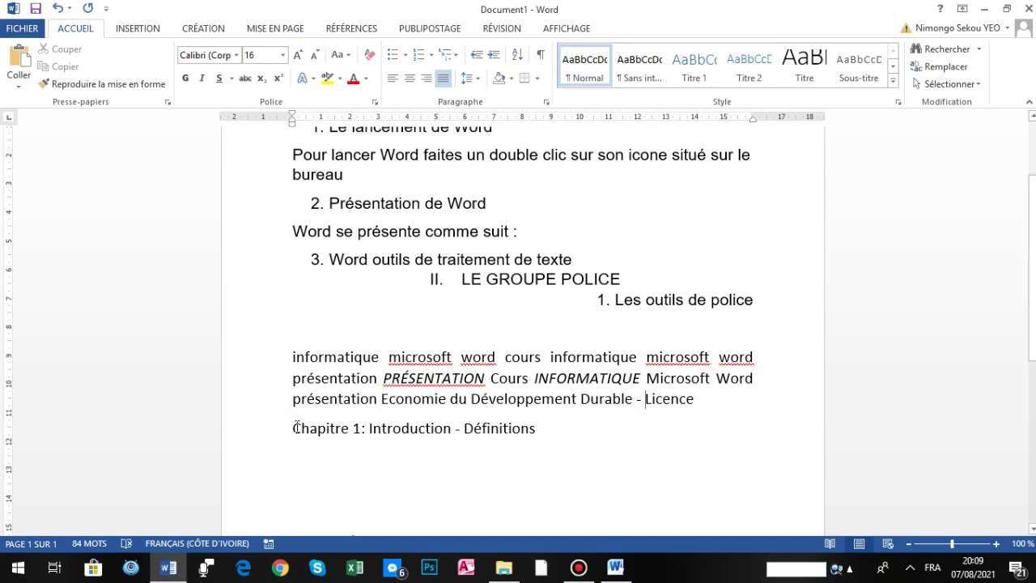
Delete "Chapitre 1:" and join "Introduction - Définitions" to the end of the pasted paragraph.
drag(292, 428, 369, 425)
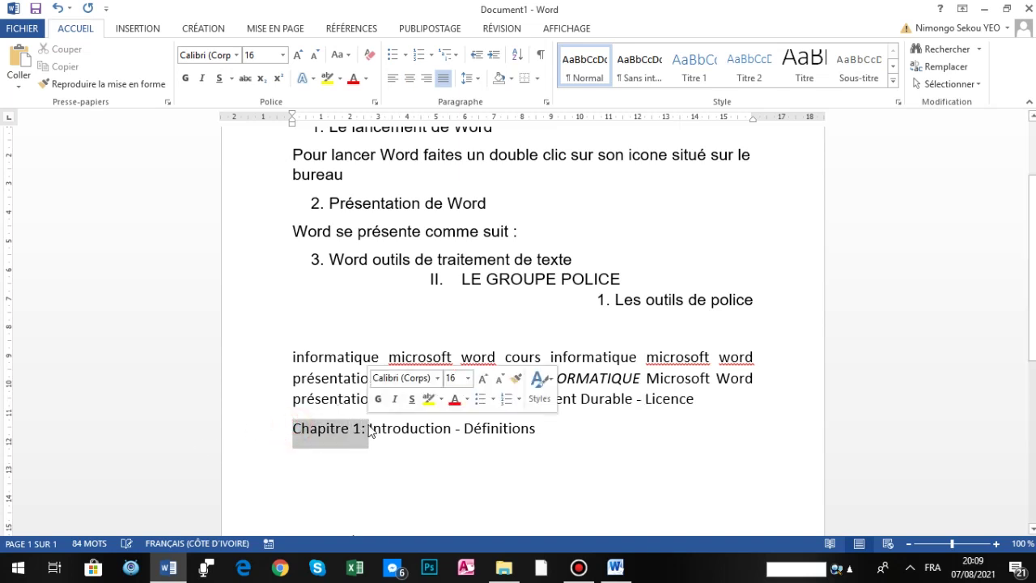
key(BackSpace)
key(BackSpace)
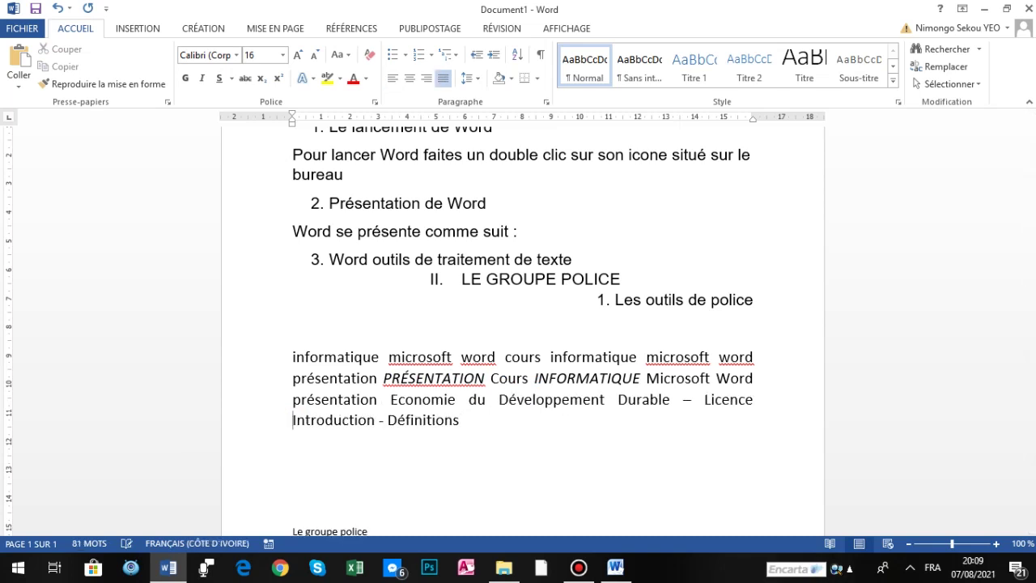
Left-align the whole pasted paragraph starting with "informatique microsoft word" and set it back to justified.
double_click(256, 358)
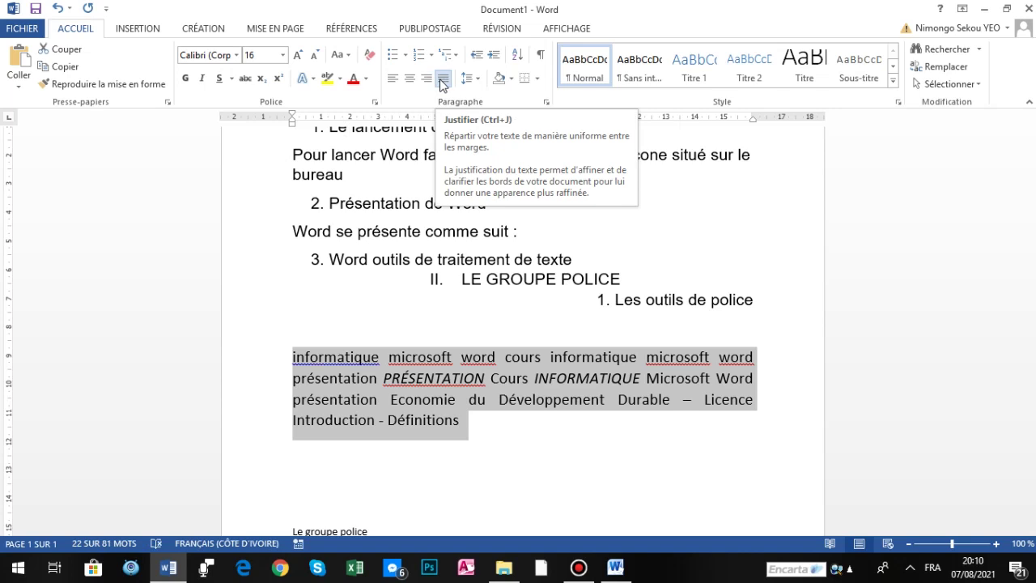
click(391, 78)
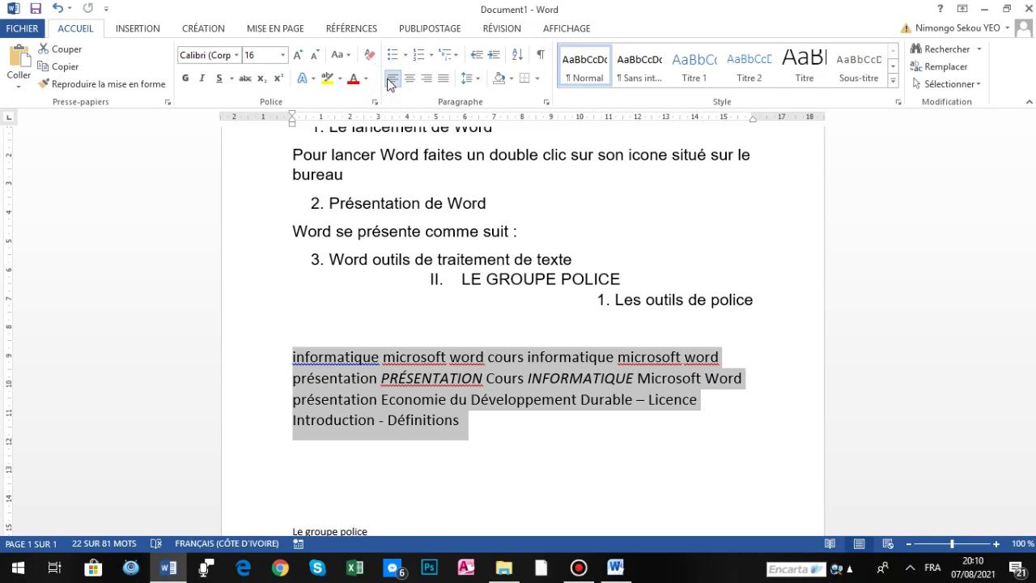
click(353, 276)
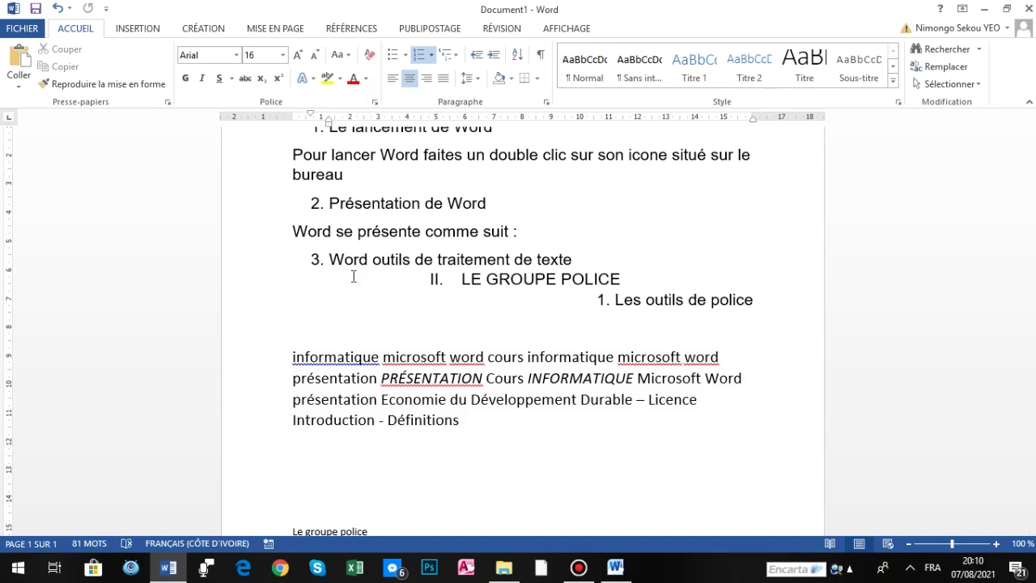
double_click(250, 359)
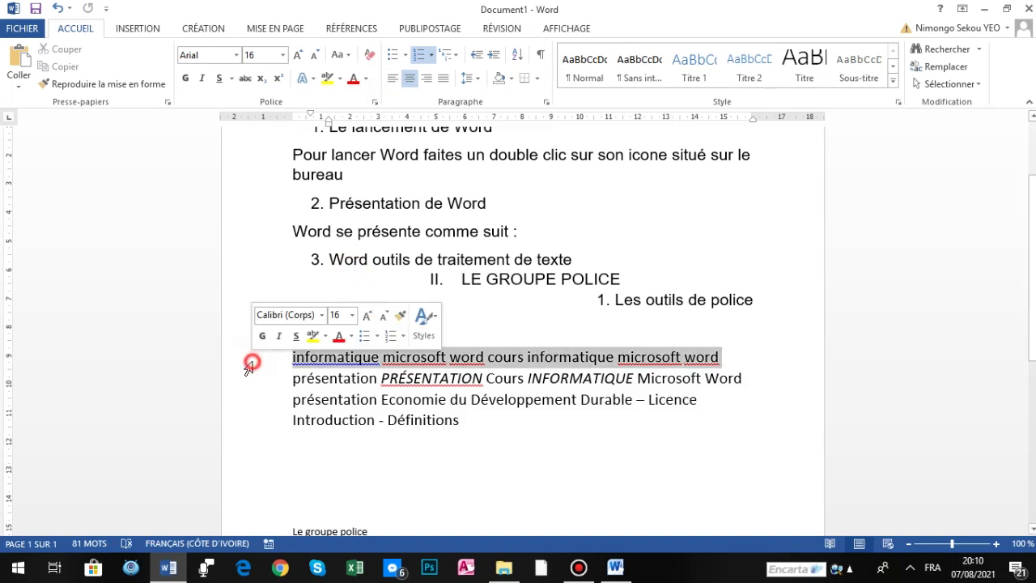
click(443, 80)
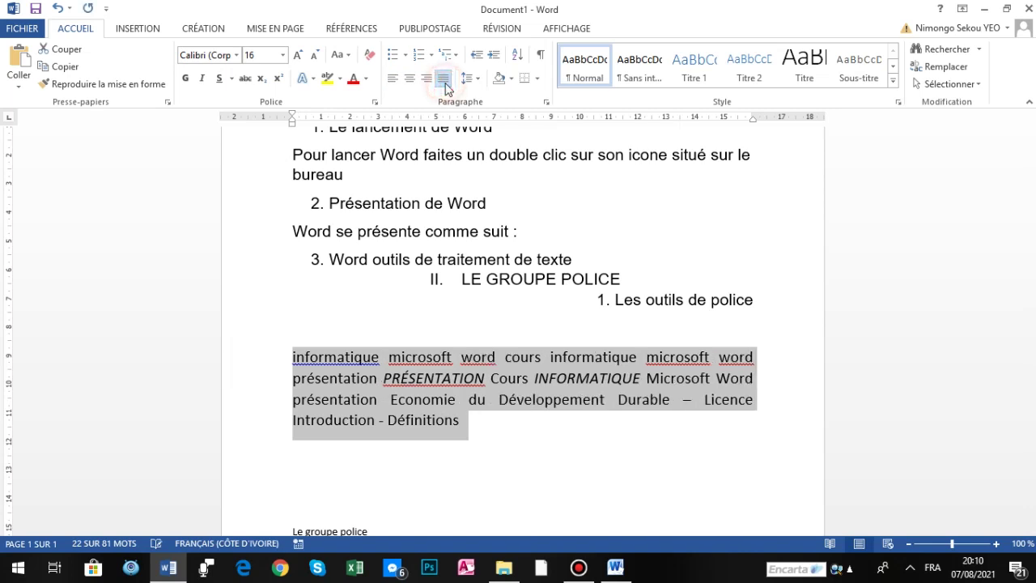
Left-align the numbered item "Les outils de police" and the heading "LE GROUPE POLICE".
click(271, 312)
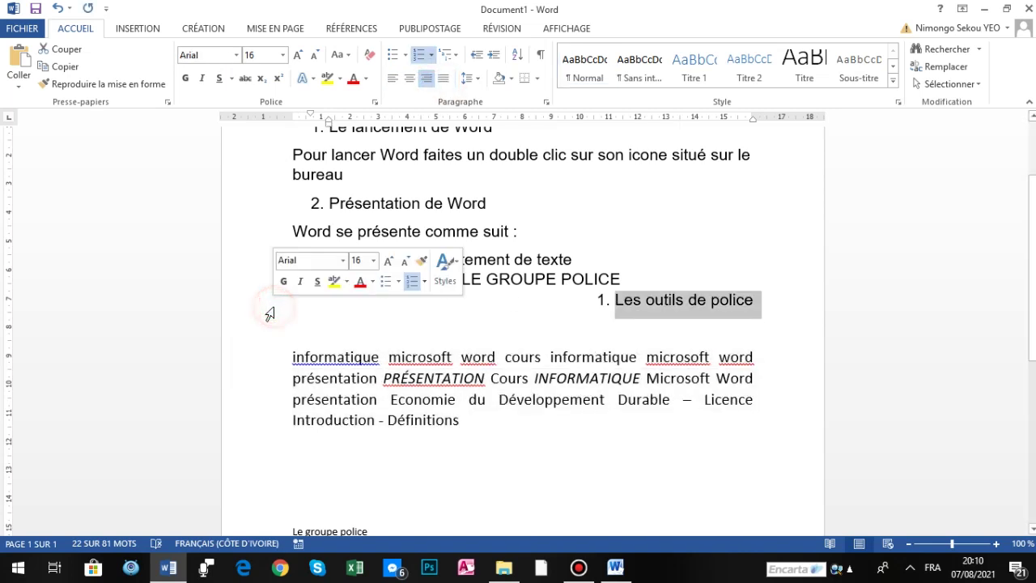
click(393, 79)
click(266, 284)
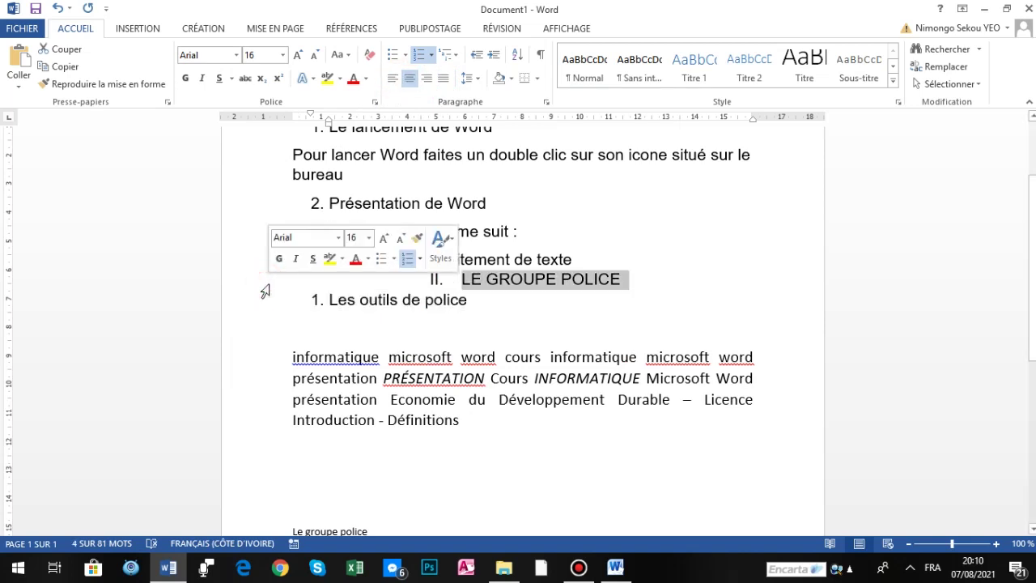
click(392, 78)
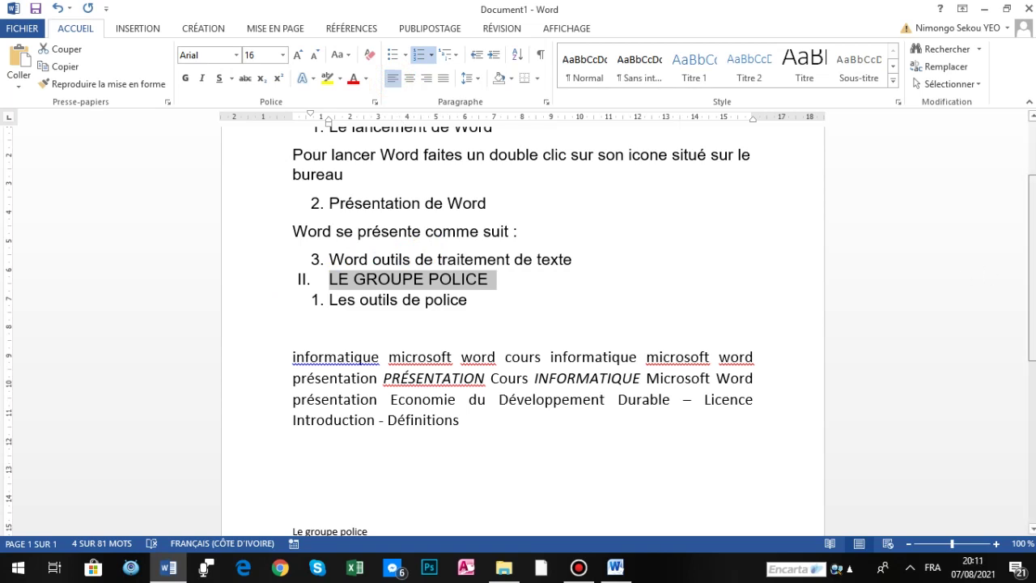
Left-align the heading "LANCEMENT ET PRÉSENTATION DE WORD" and justify the paragraph starting with "Pour lancer Word".
scroll(964, 280, up, 1)
scroll(684, 217, up, 3)
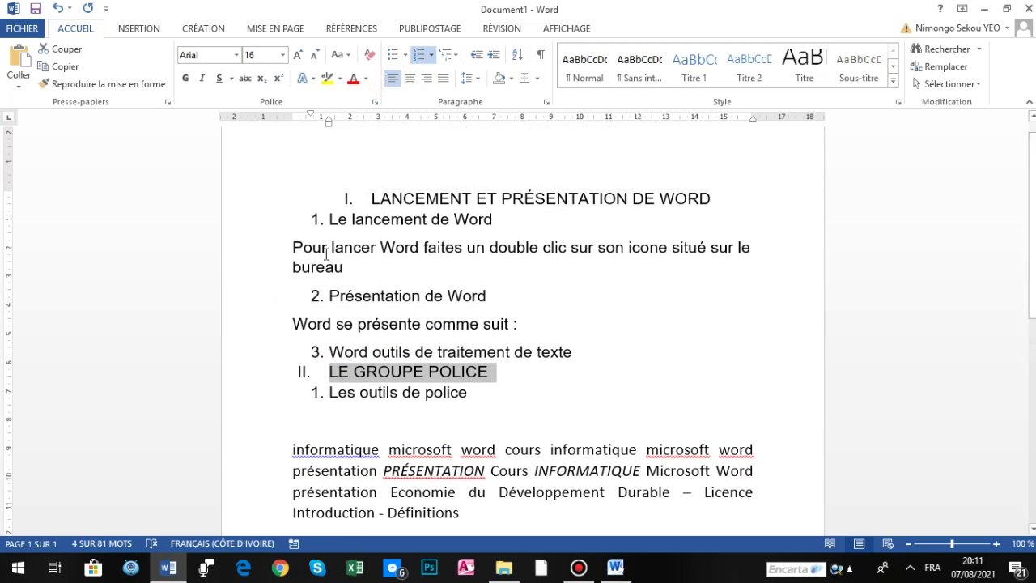
click(199, 191)
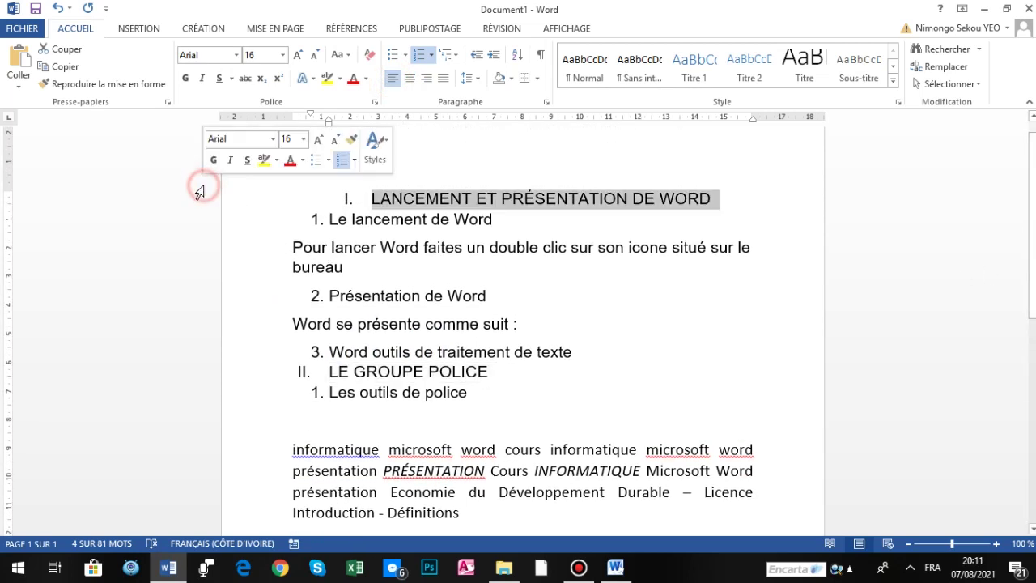
click(390, 81)
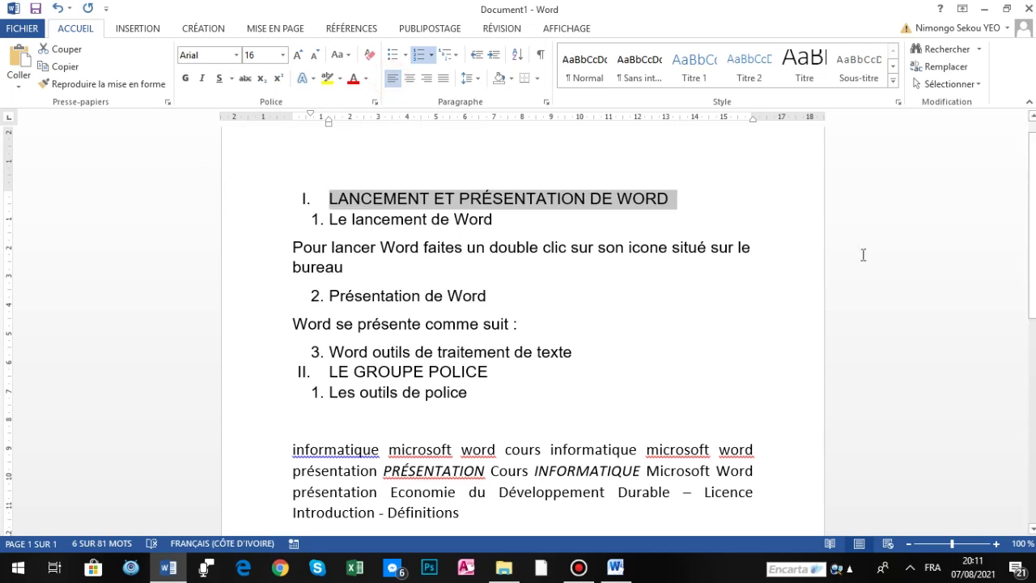
double_click(228, 253)
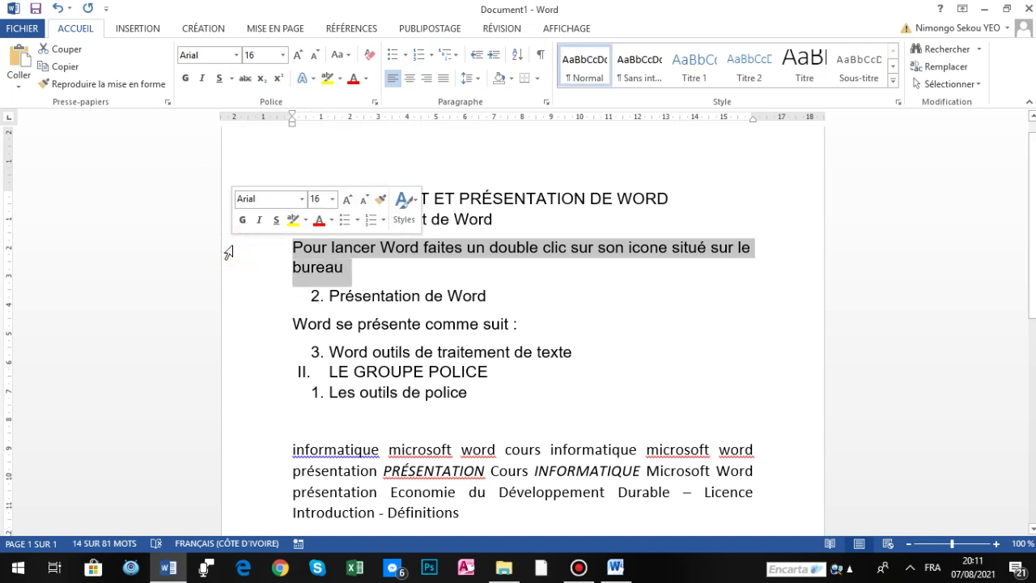
click(443, 78)
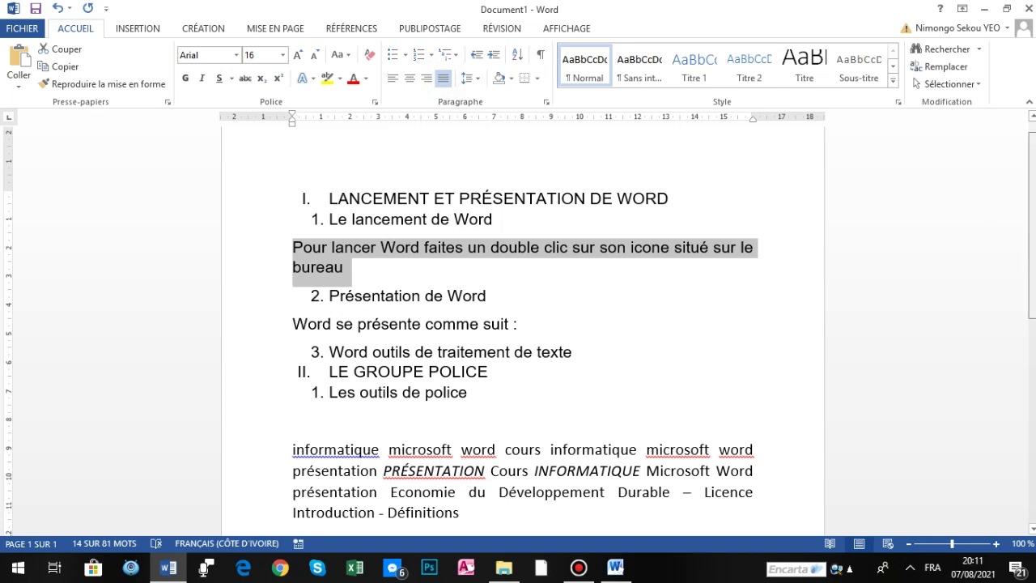
Bullet the paragraph starting with "informatique microsoft word", try the dash bullet on it and set it back to the filled round bullet.
scroll(1034, 256, down, 3)
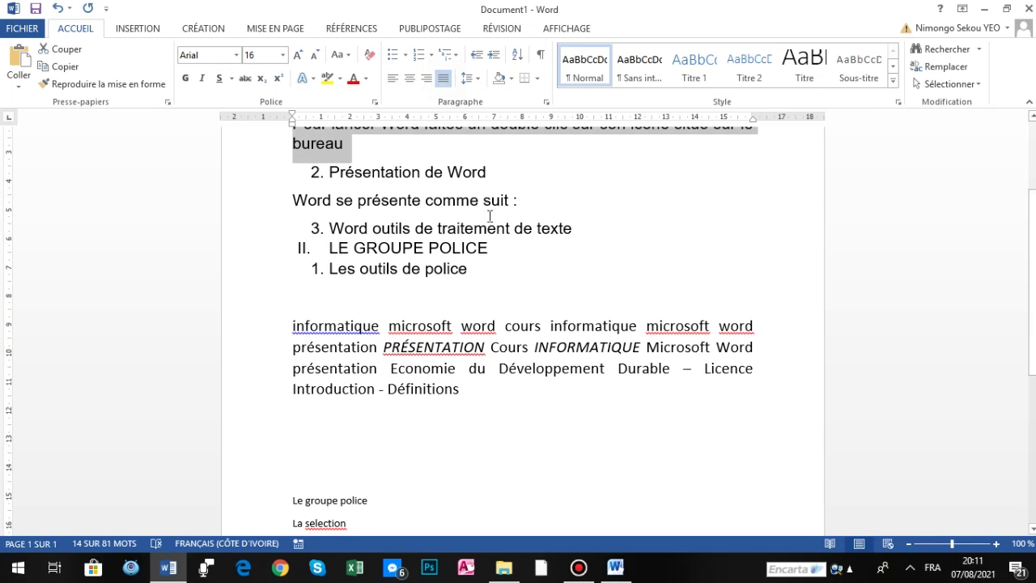
click(249, 333)
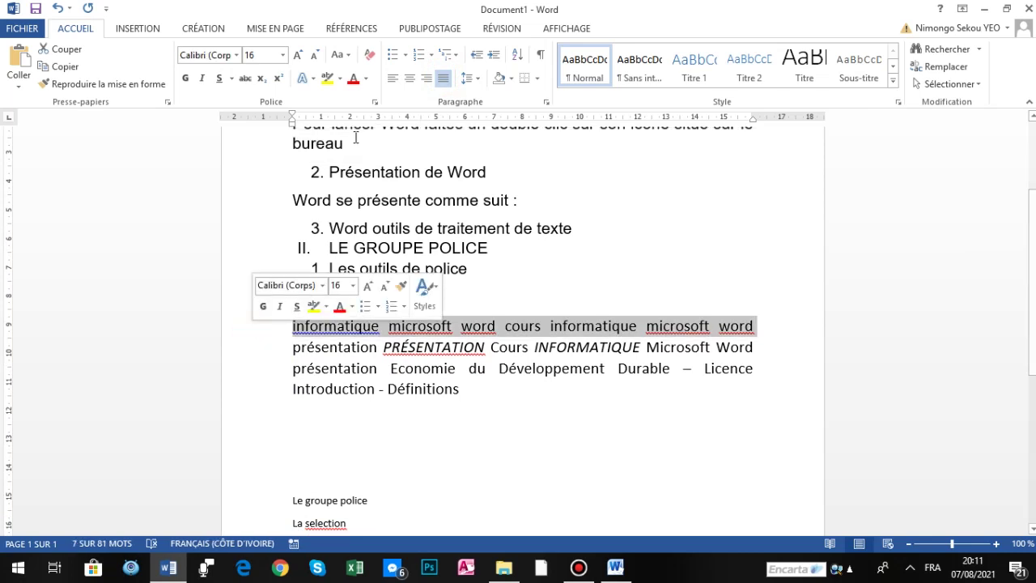
click(390, 58)
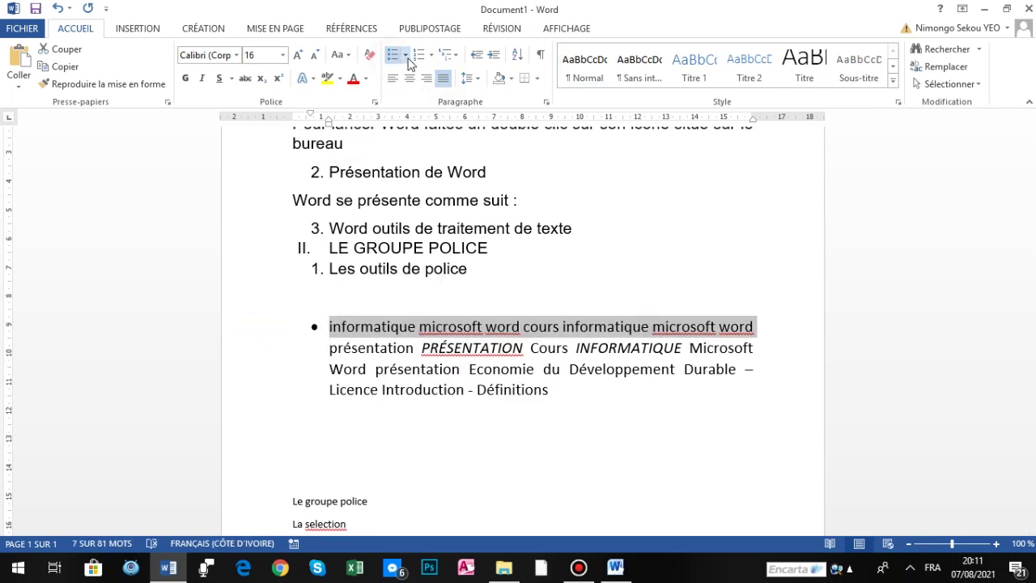
click(404, 55)
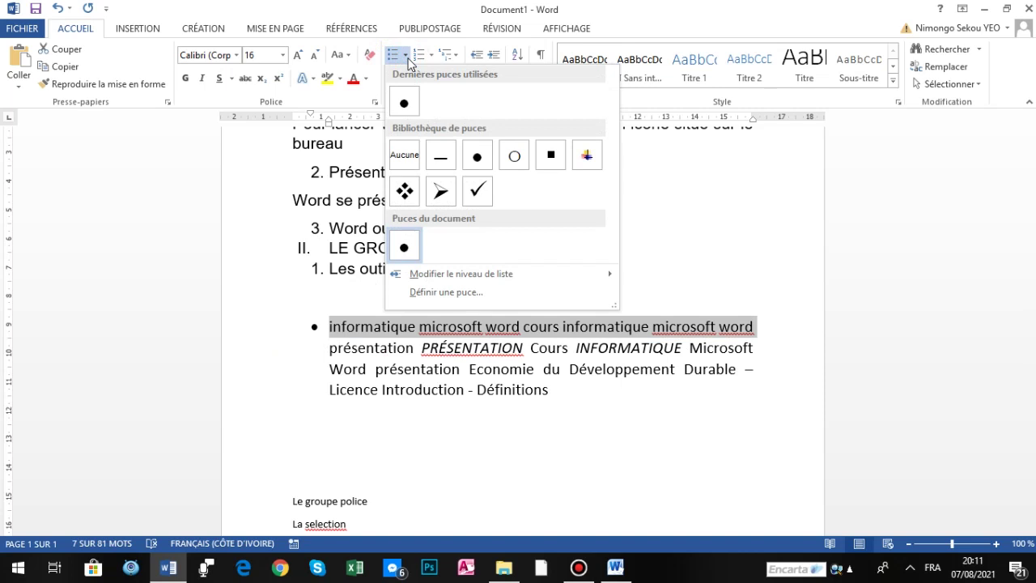
click(441, 156)
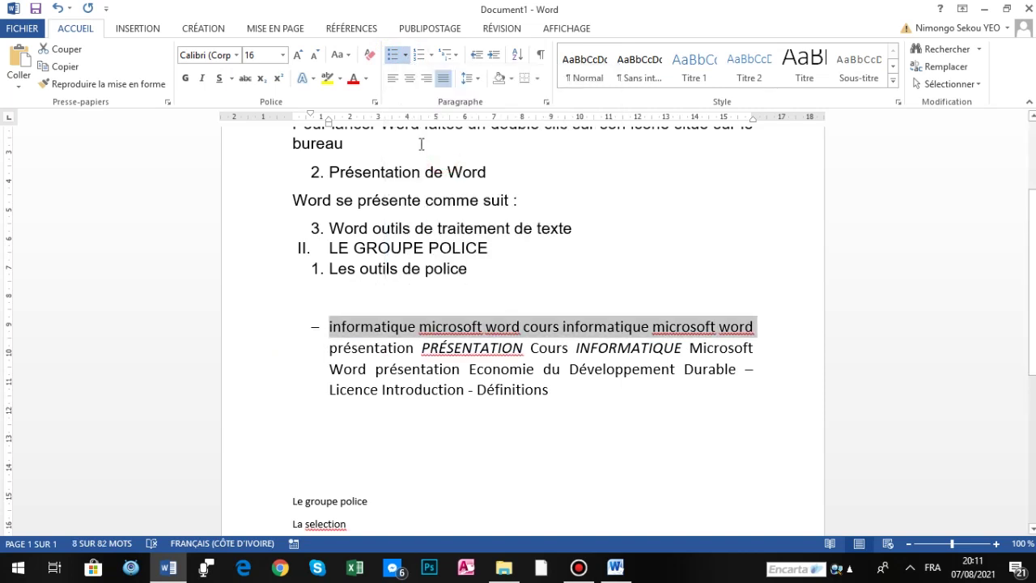
click(405, 55)
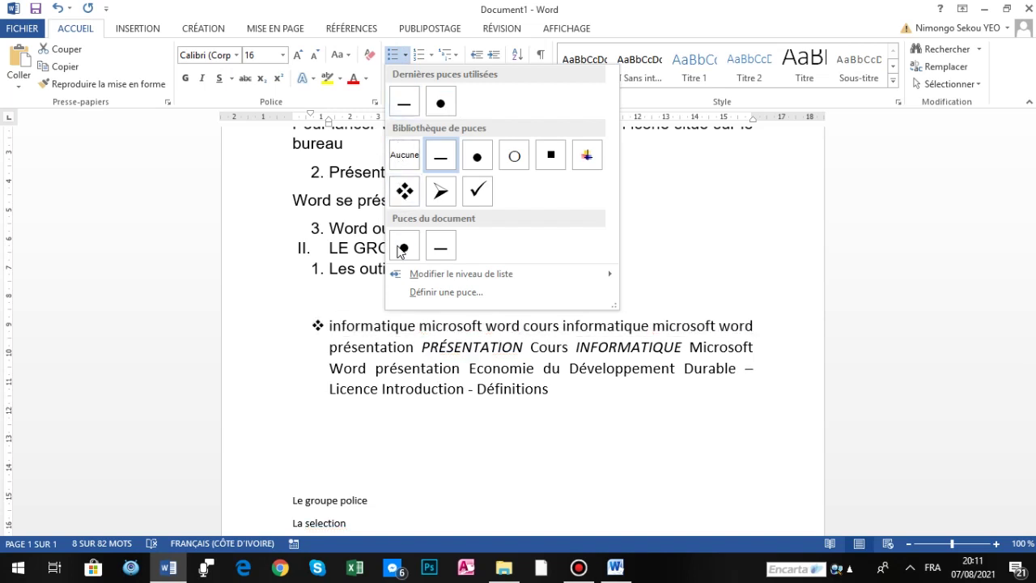
click(401, 247)
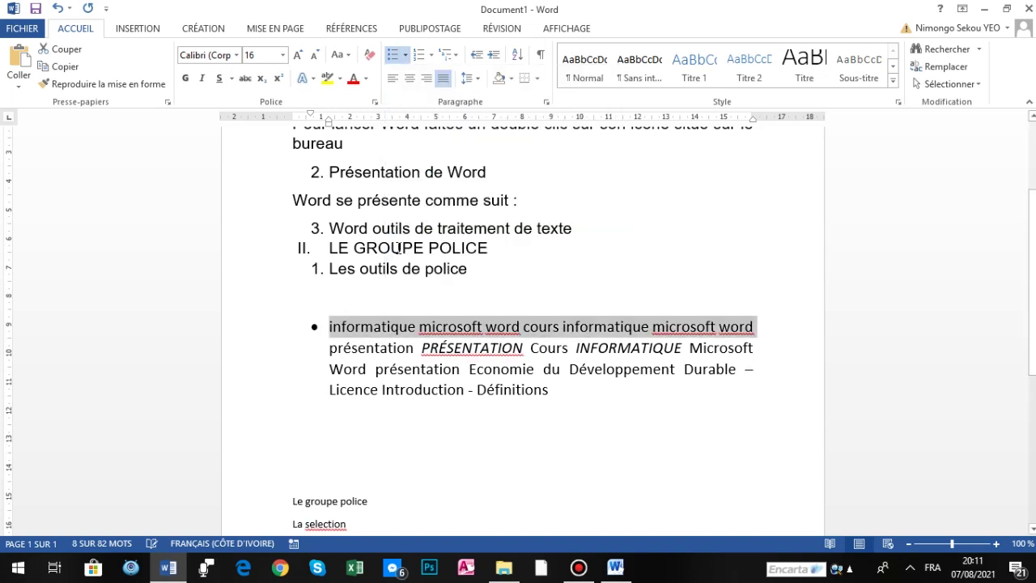
Split the bulleted paragraph before "présentation", "Word présentation" and "Licence", leaving "Licence Introduction - Définitions" as an unbulleted line.
click(770, 335)
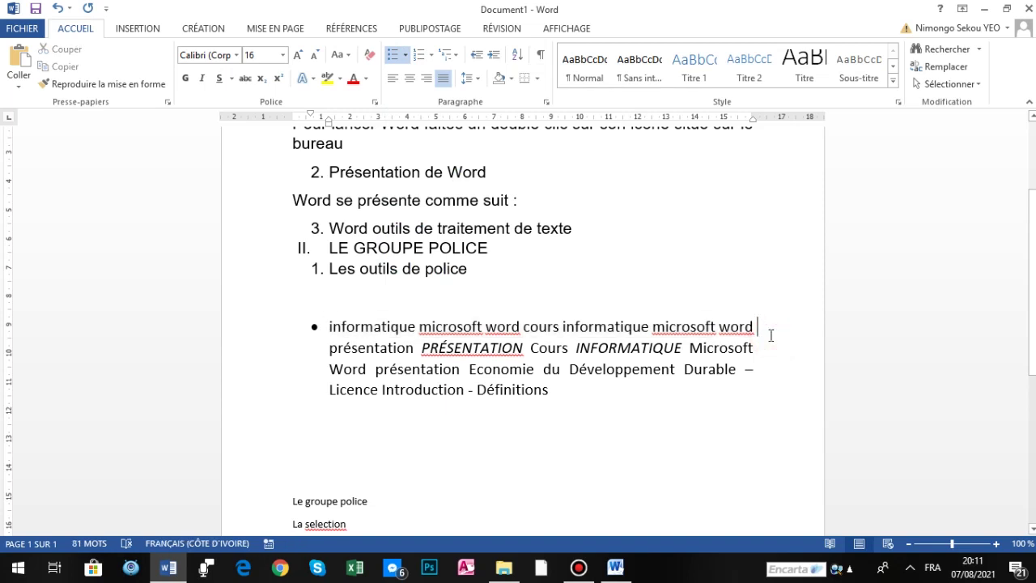
key(Return)
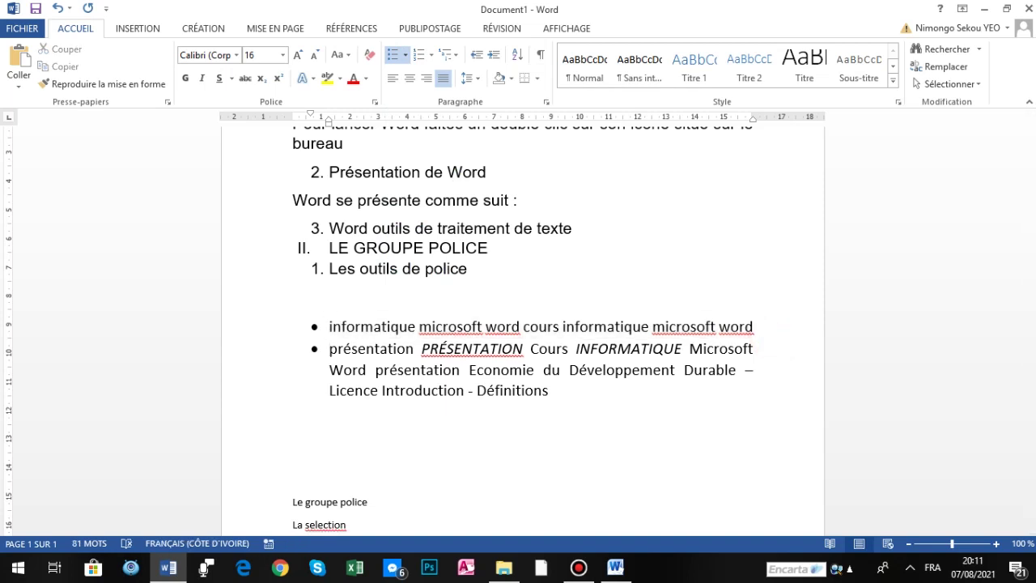
click(768, 348)
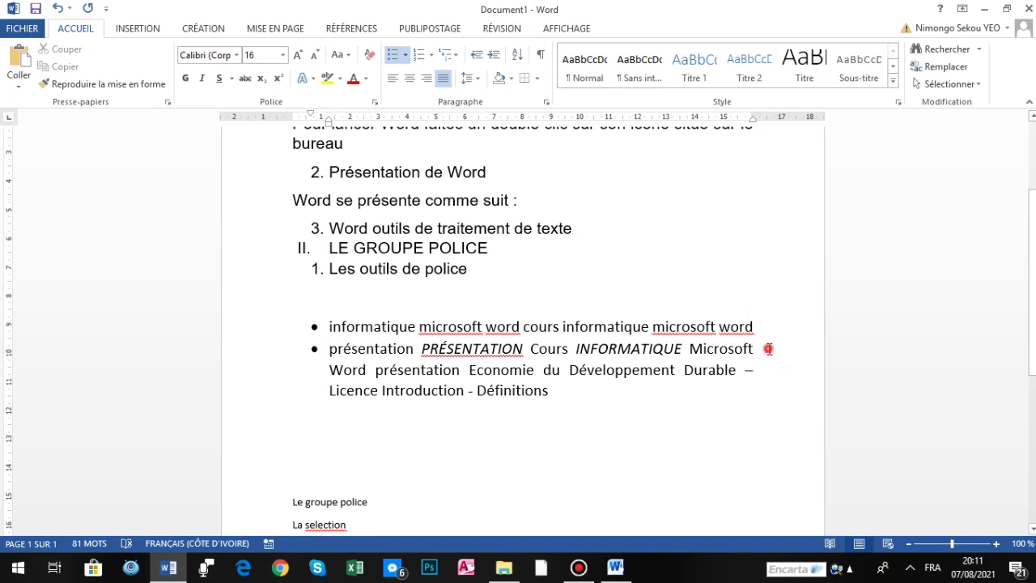
key(Return)
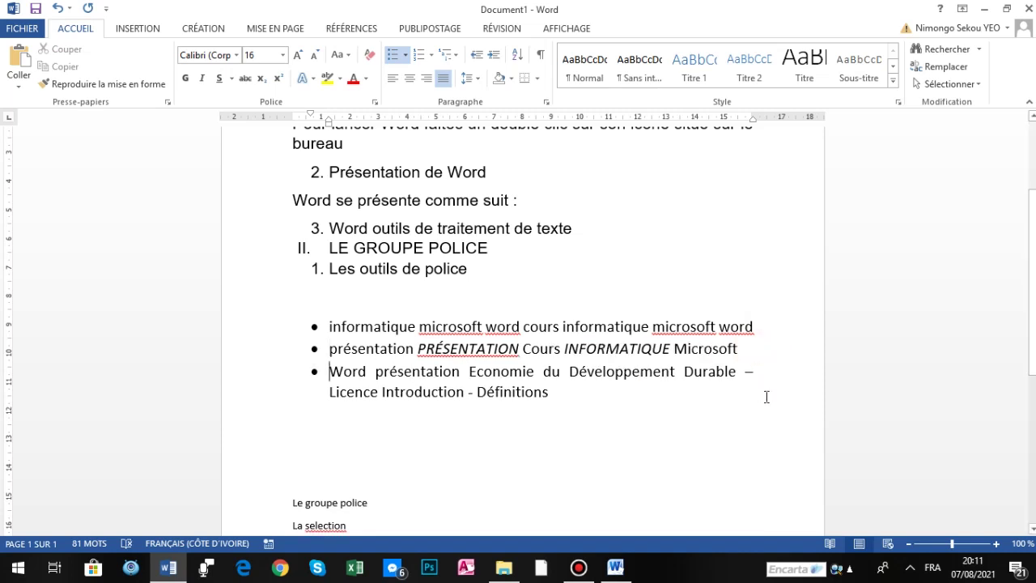
click(750, 370)
key(Return)
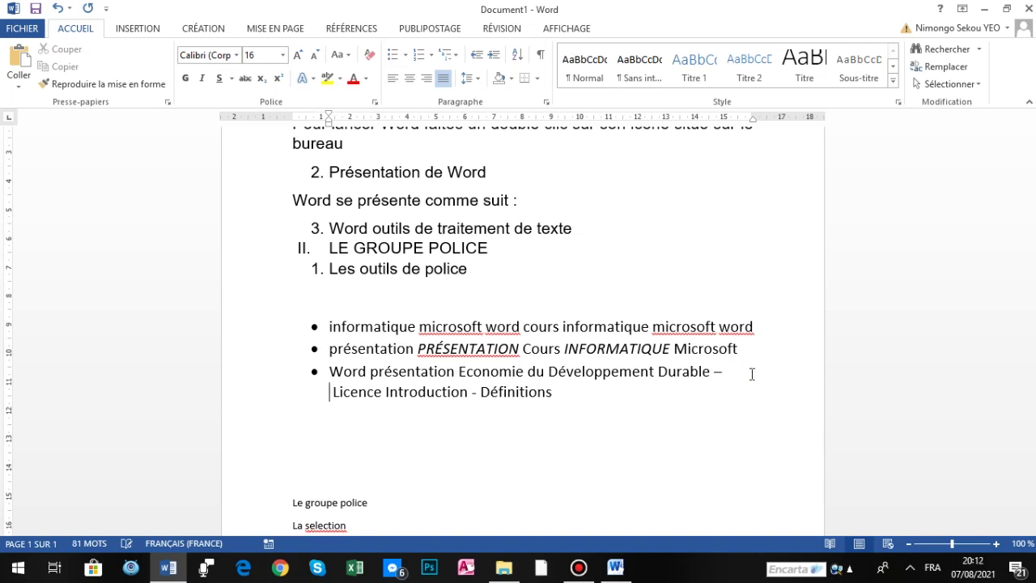
key(BackSpace)
key(BackSpace)
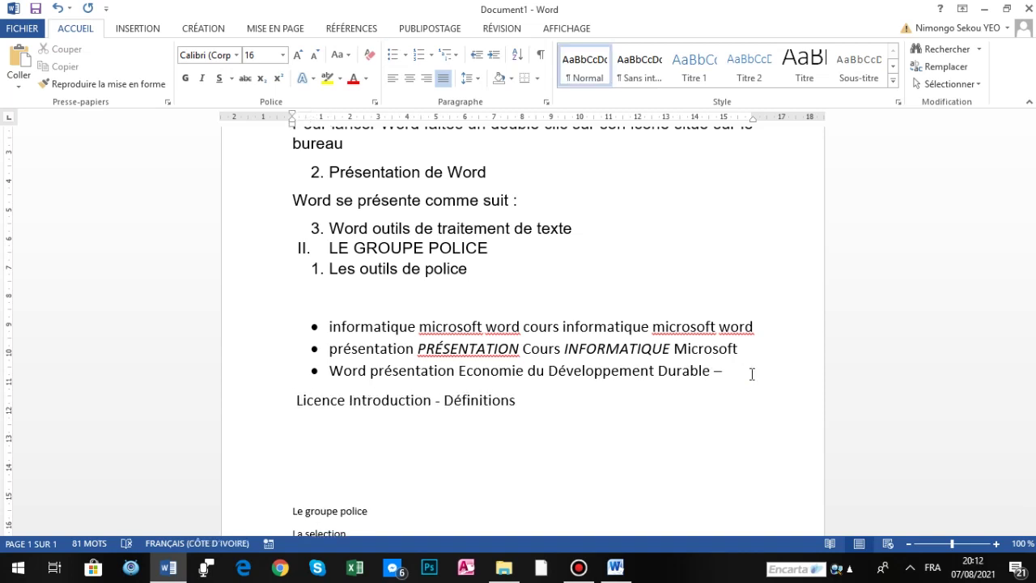
Remove the round bullet from "Word présentation Economie du Développement Durable –" and give the line a dash bullet.
click(255, 371)
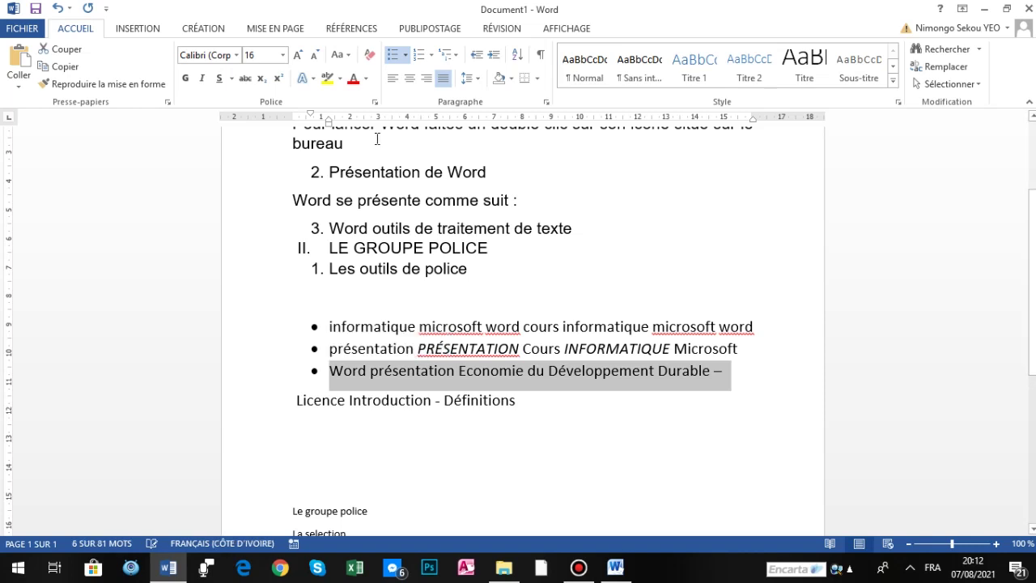
click(392, 57)
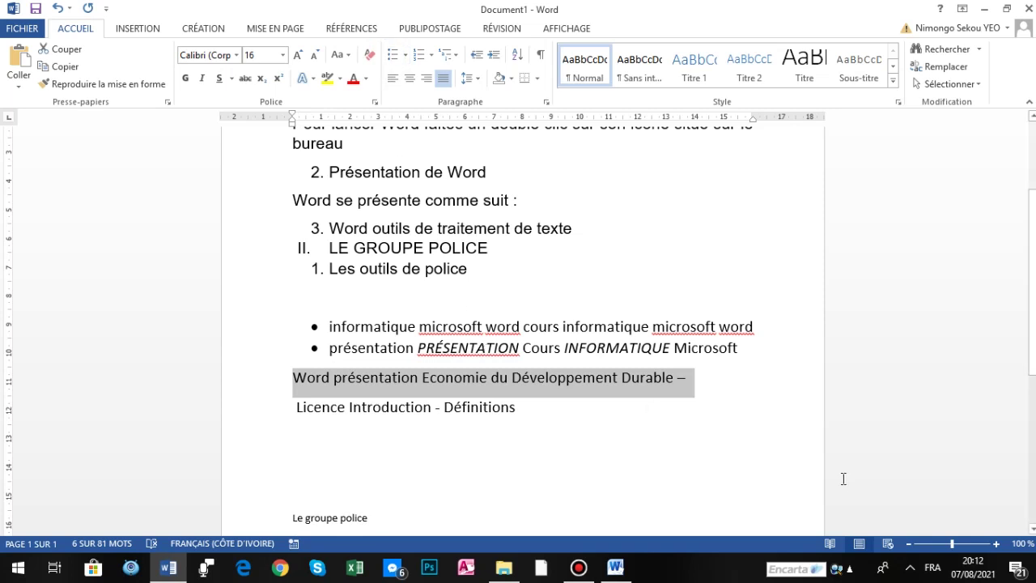
click(578, 567)
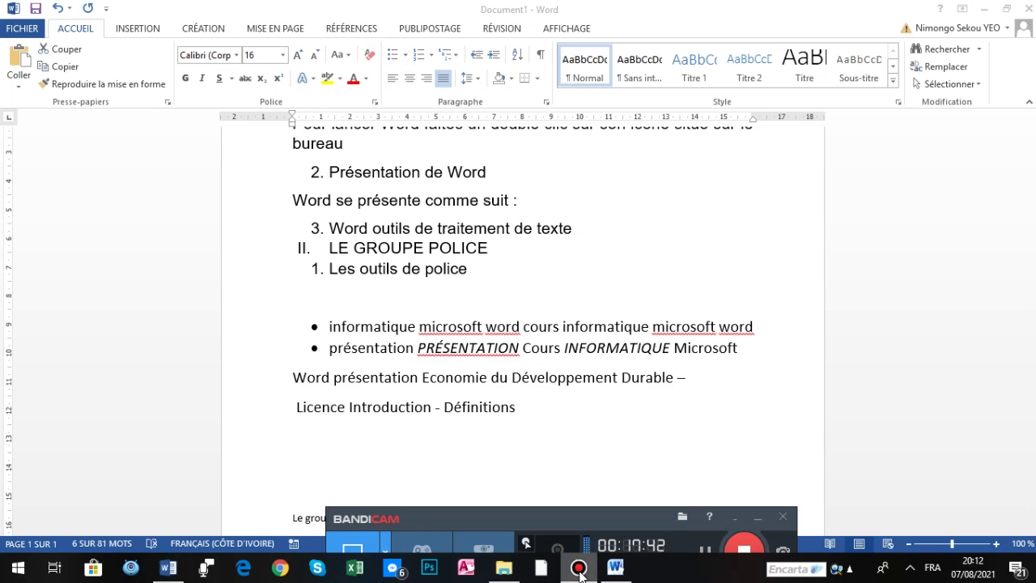
click(756, 517)
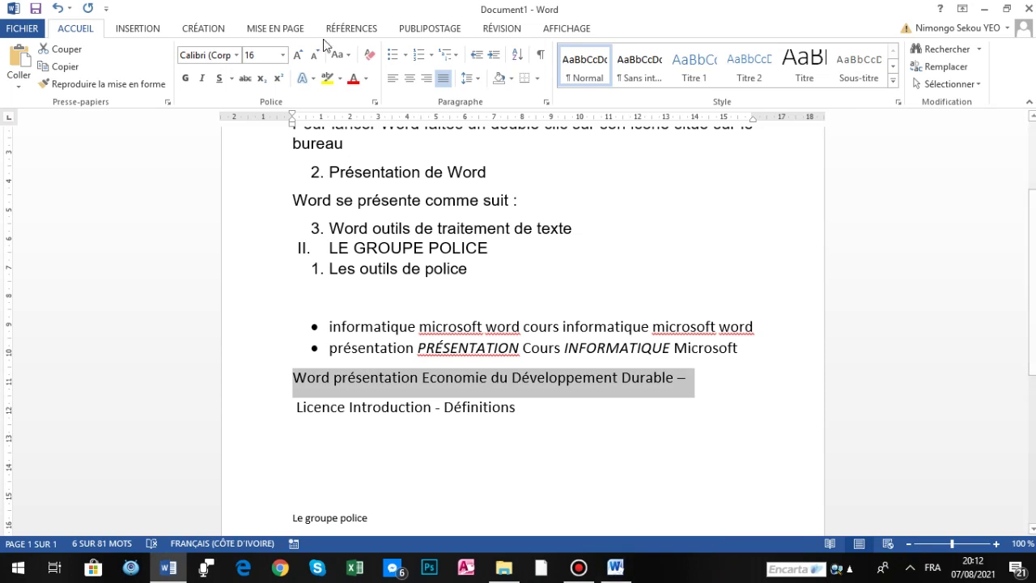
click(404, 54)
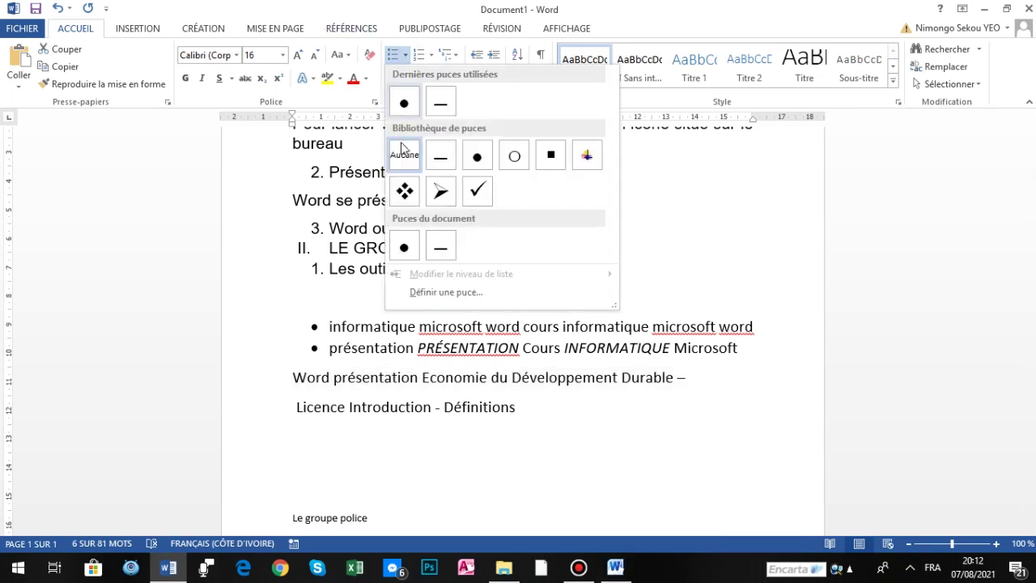
click(441, 251)
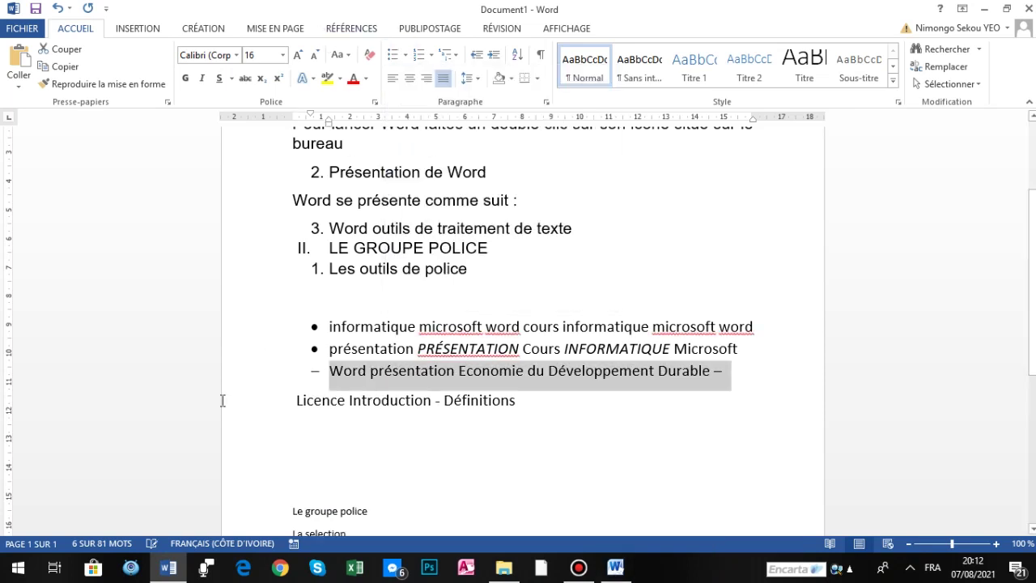
Give the line "Licence Introduction - Définitions" a hollow circle bullet.
click(253, 408)
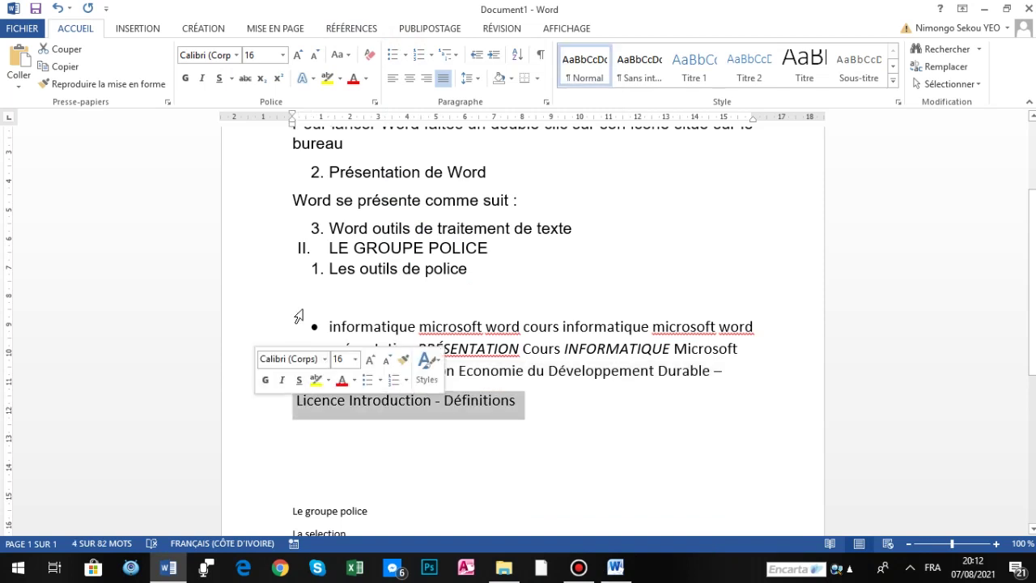
click(406, 55)
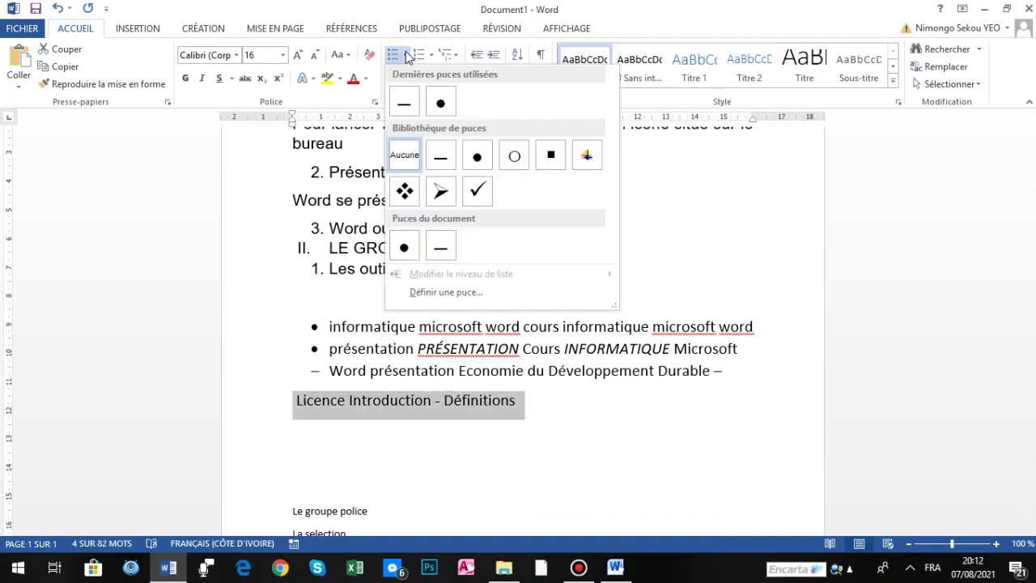
click(514, 155)
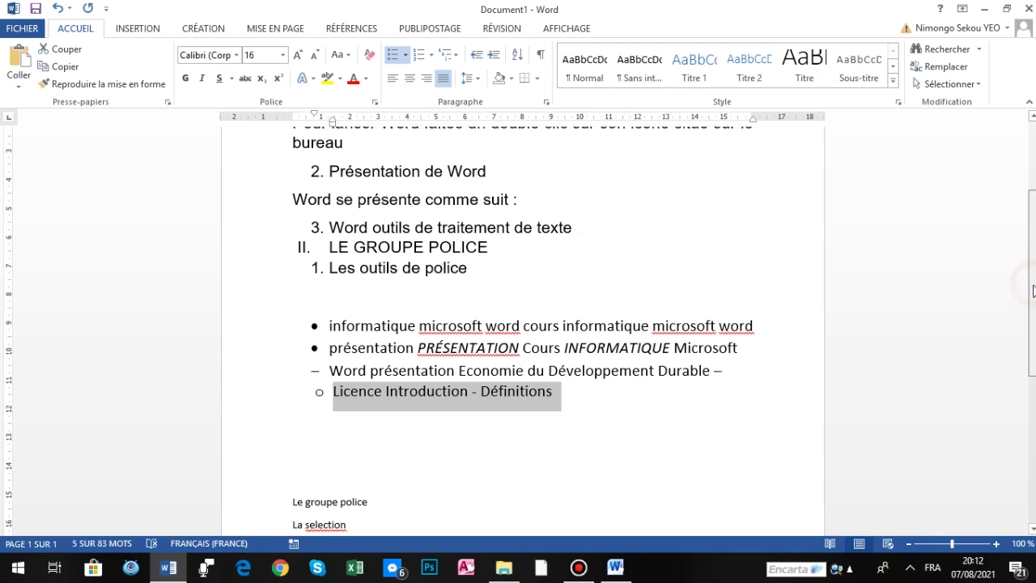
drag(1032, 287, 1032, 300)
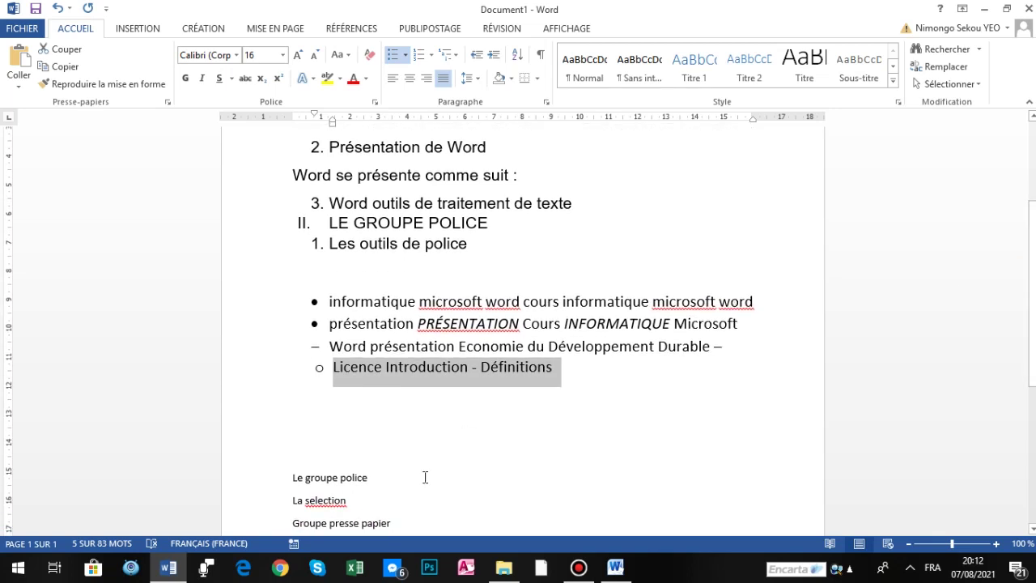
click(275, 485)
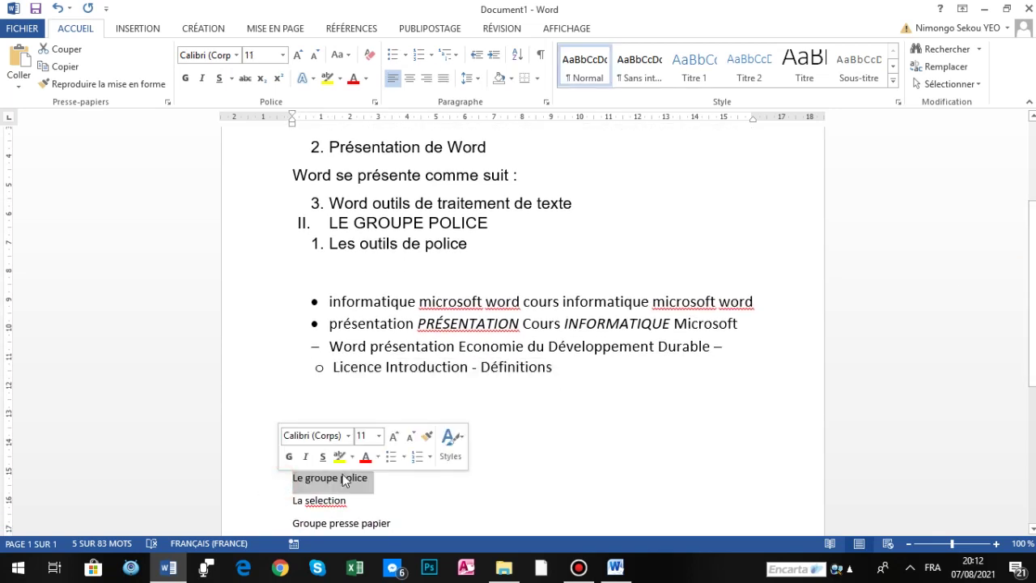
click(574, 425)
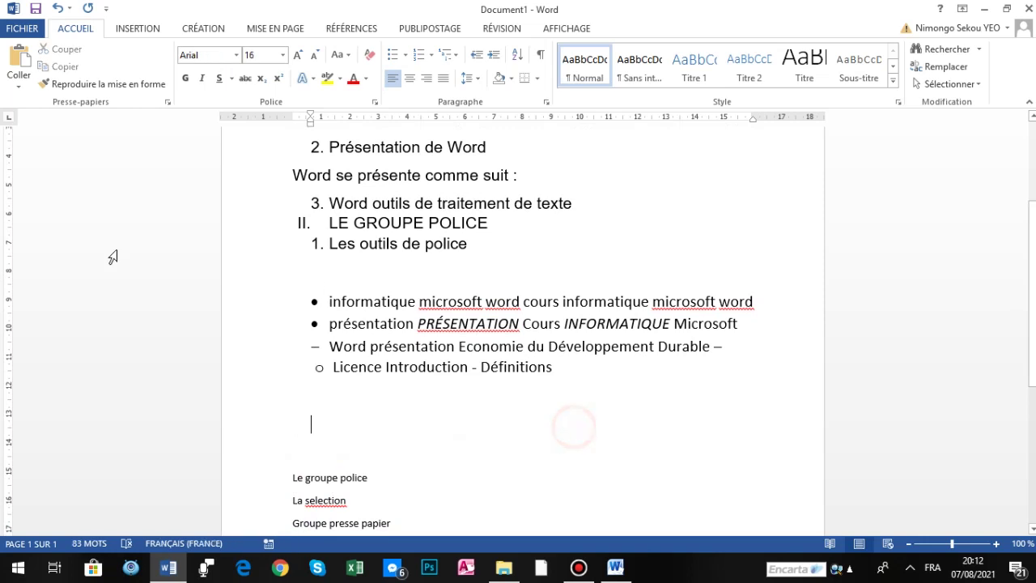
Set the line spacing of the bullet item "informatique microsoft word cours informatique microsoft word" to 1,0.
click(244, 312)
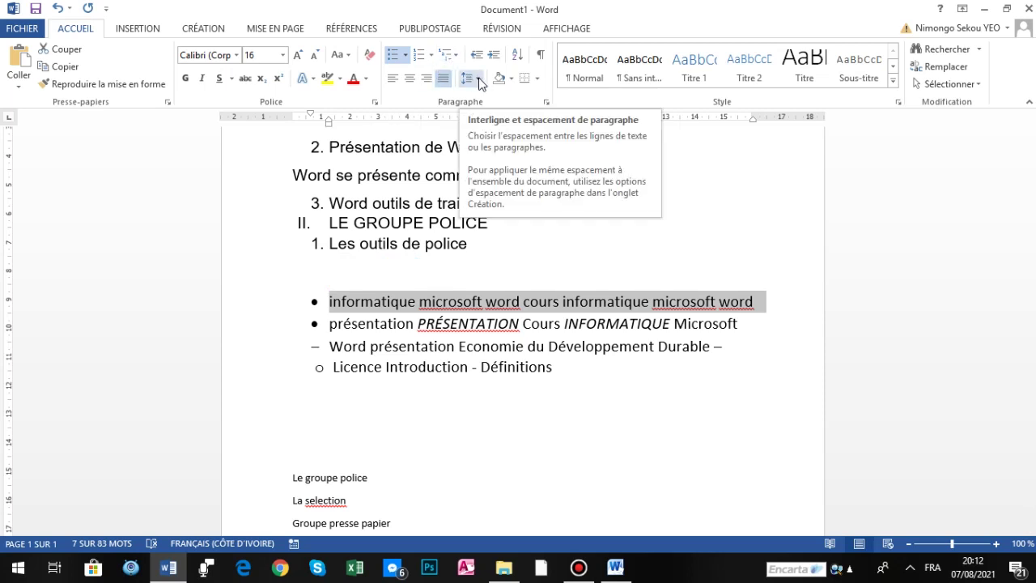
click(479, 78)
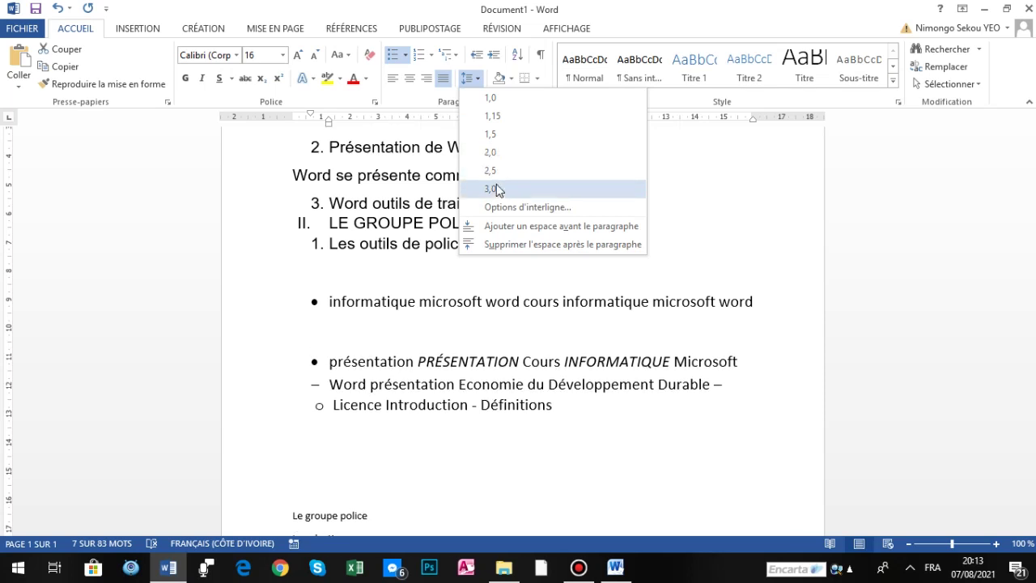
click(490, 98)
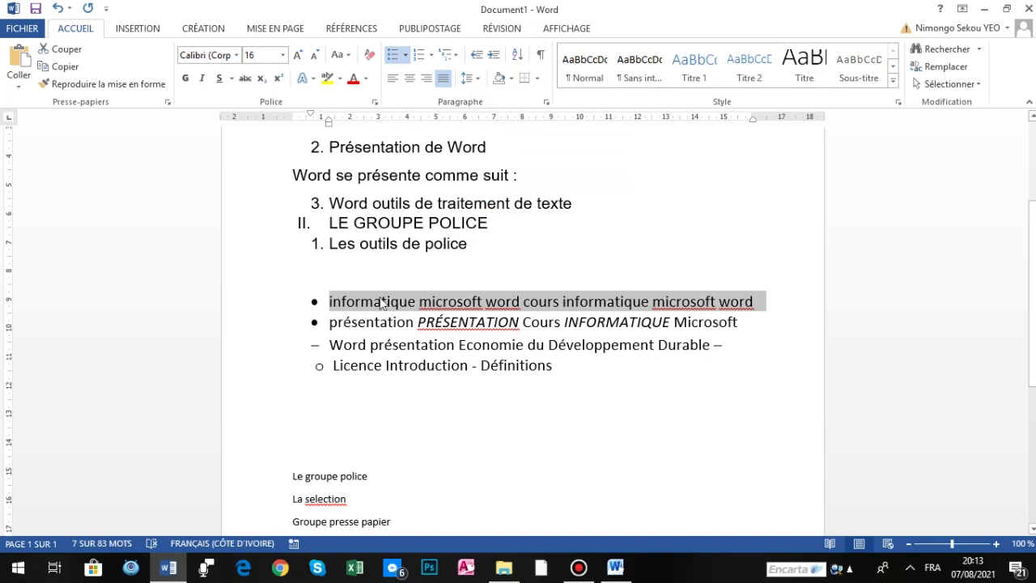
Add space before the dash item "Word présentation Economie du Développement Durable –" and before the bullet item starting with "présentation".
click(272, 351)
click(476, 81)
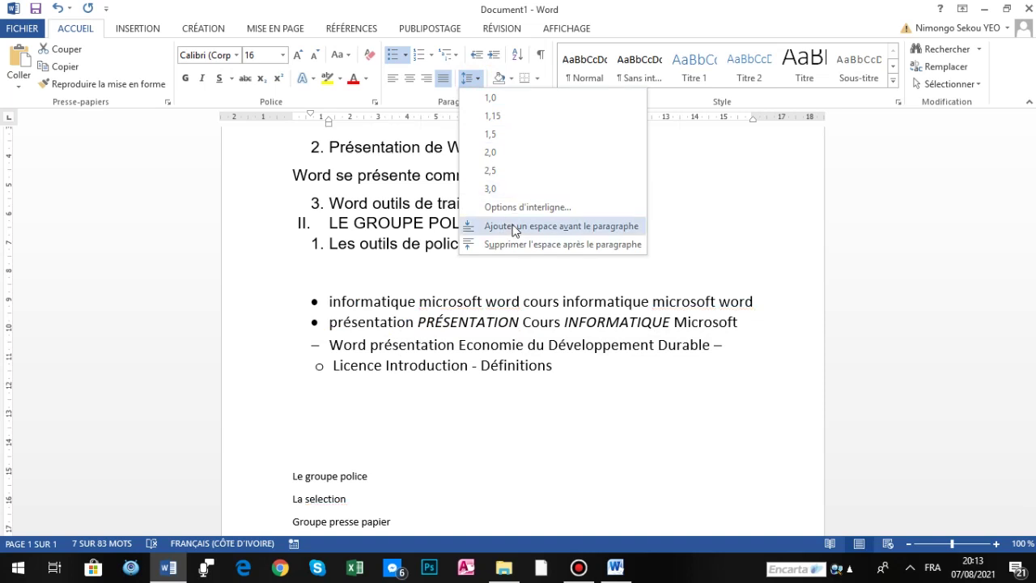
click(512, 227)
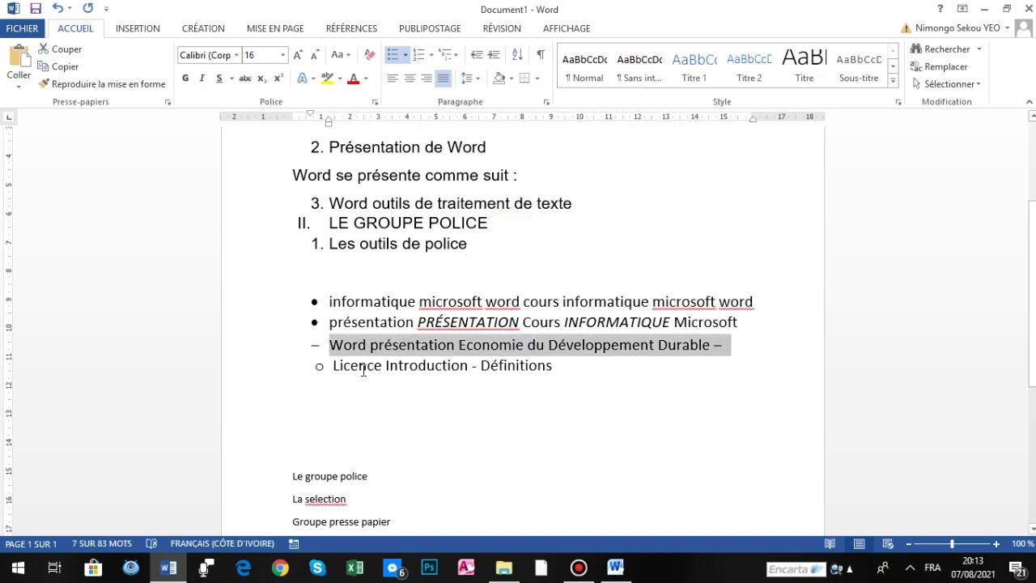
click(273, 325)
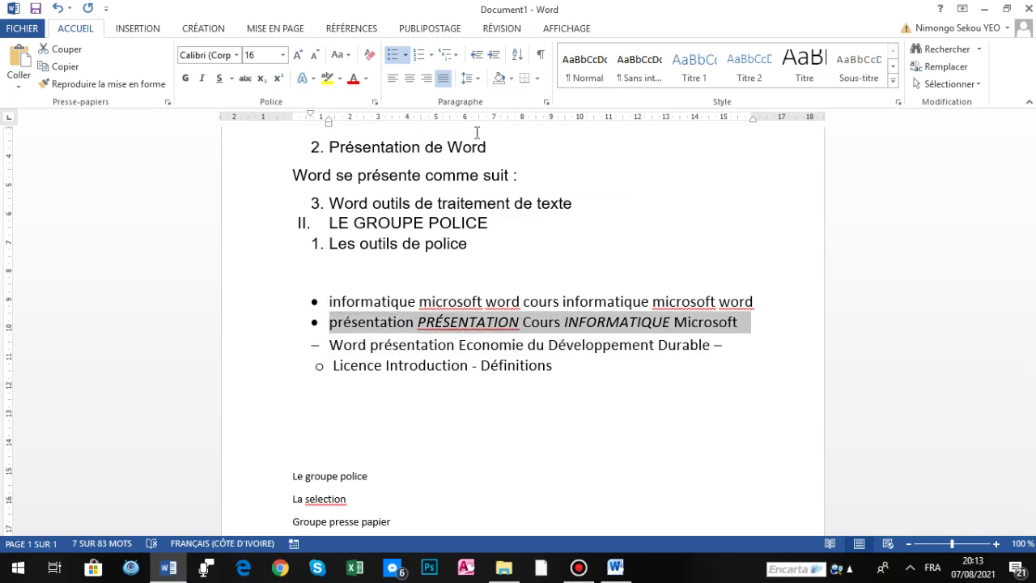
click(469, 78)
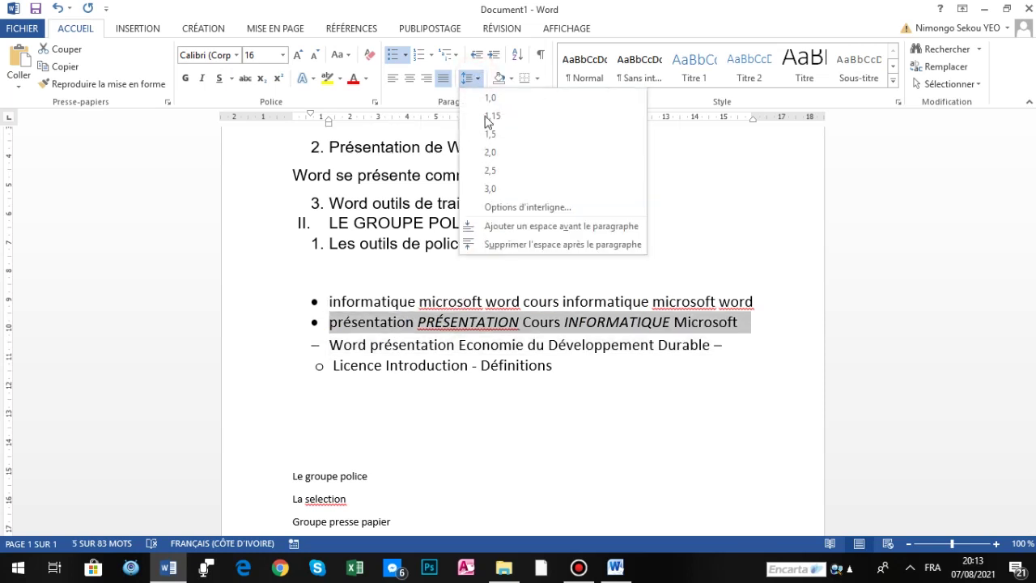
click(509, 228)
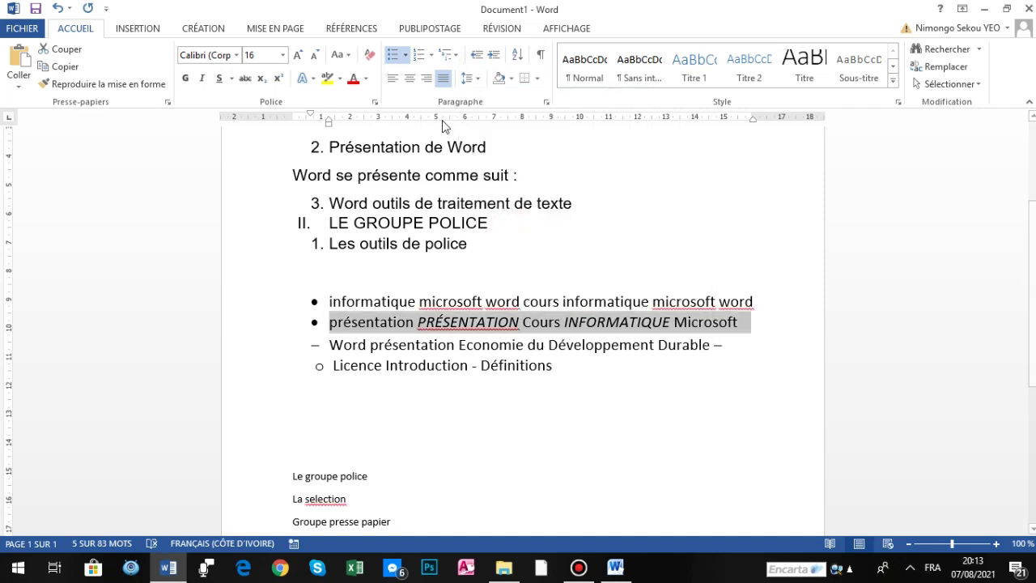
Examine the alignment options in the paragraph settings of the bullet item starting with "présentation", without applying a change.
click(547, 103)
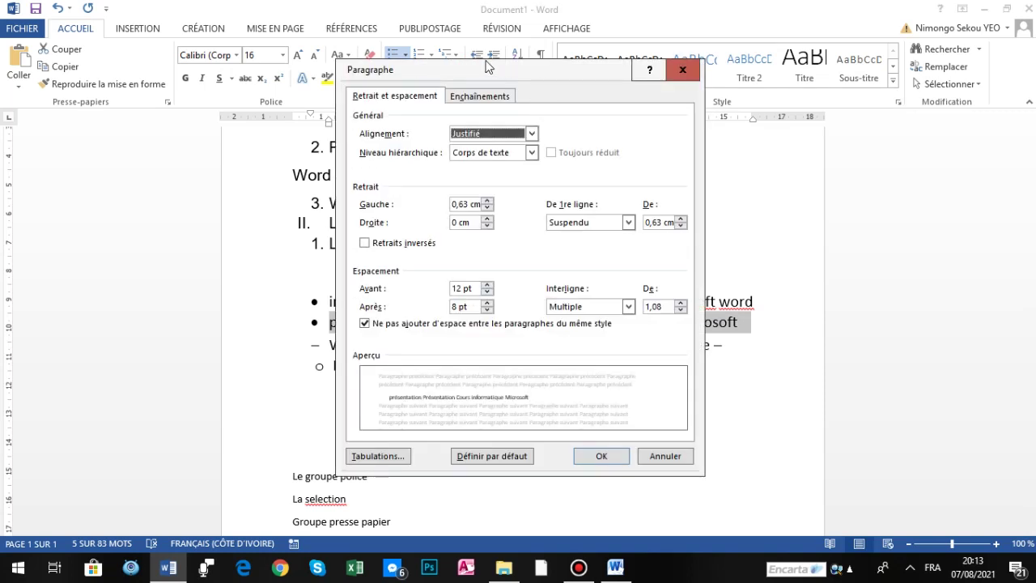
click(386, 97)
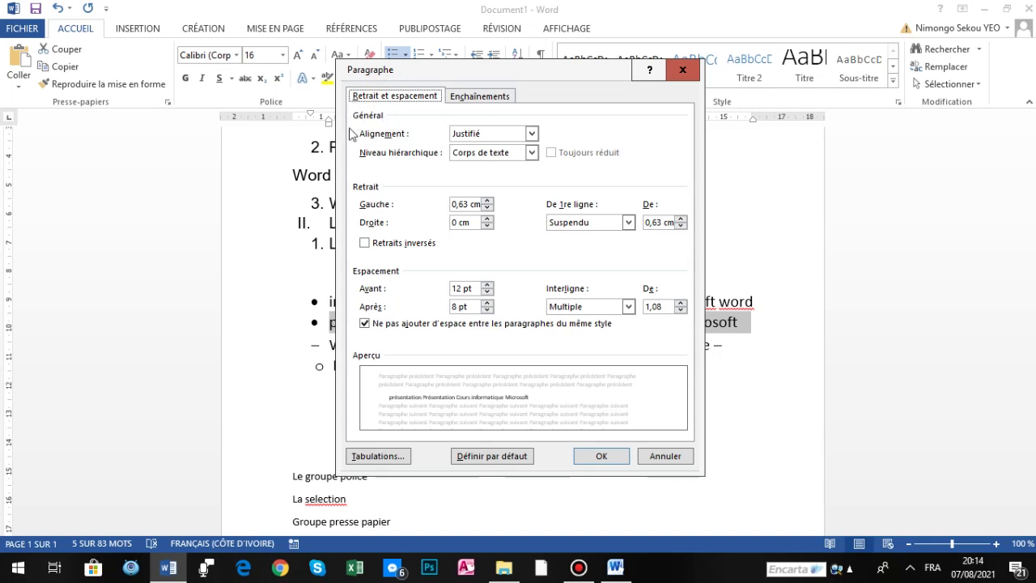
click(531, 135)
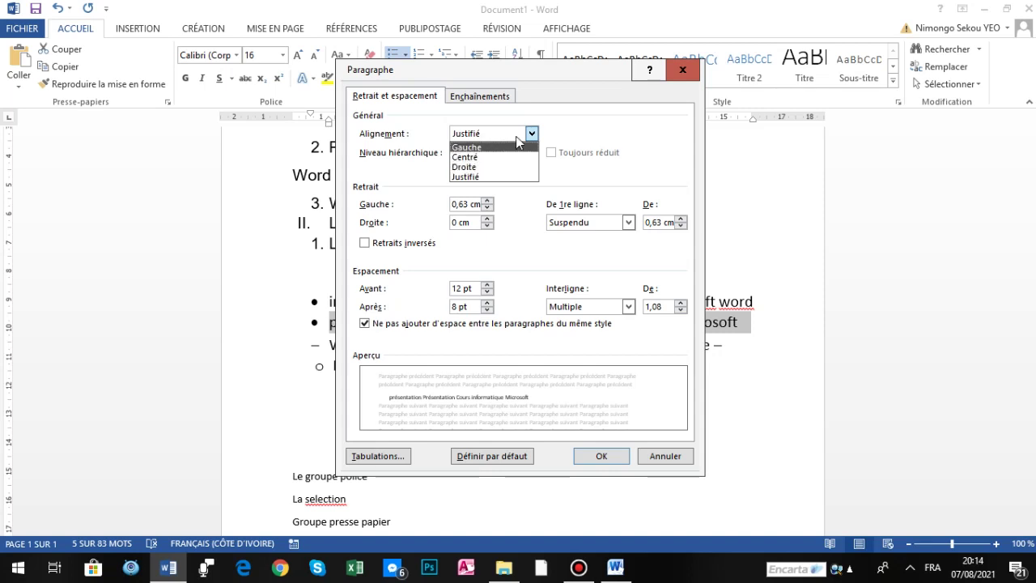
click(598, 70)
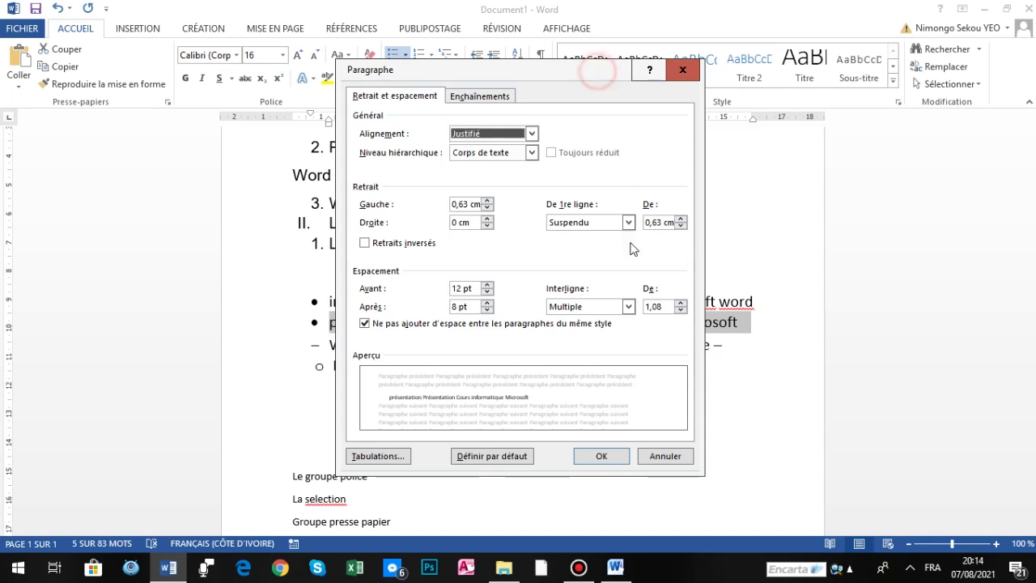
drag(581, 65, 627, 202)
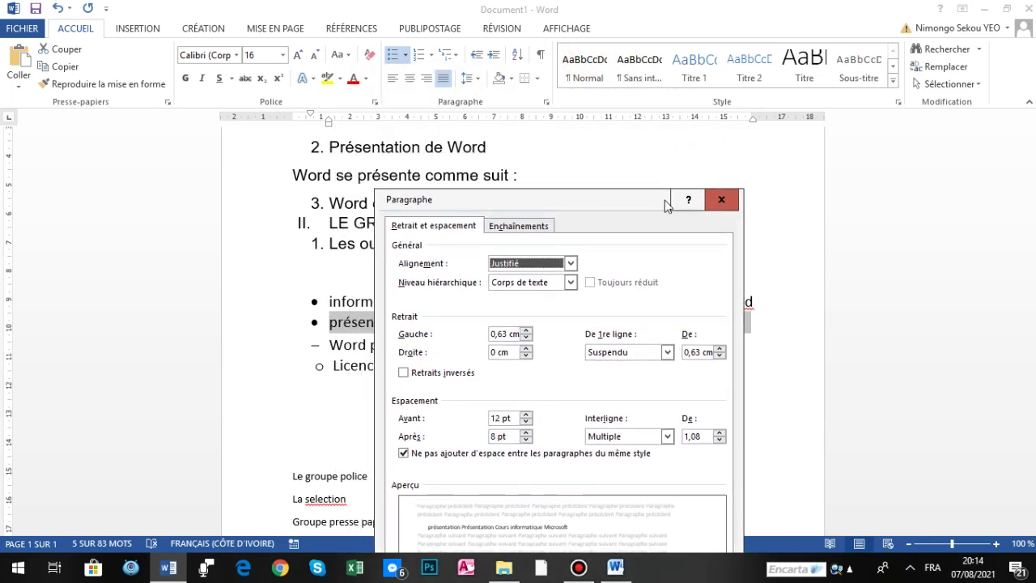
click(722, 199)
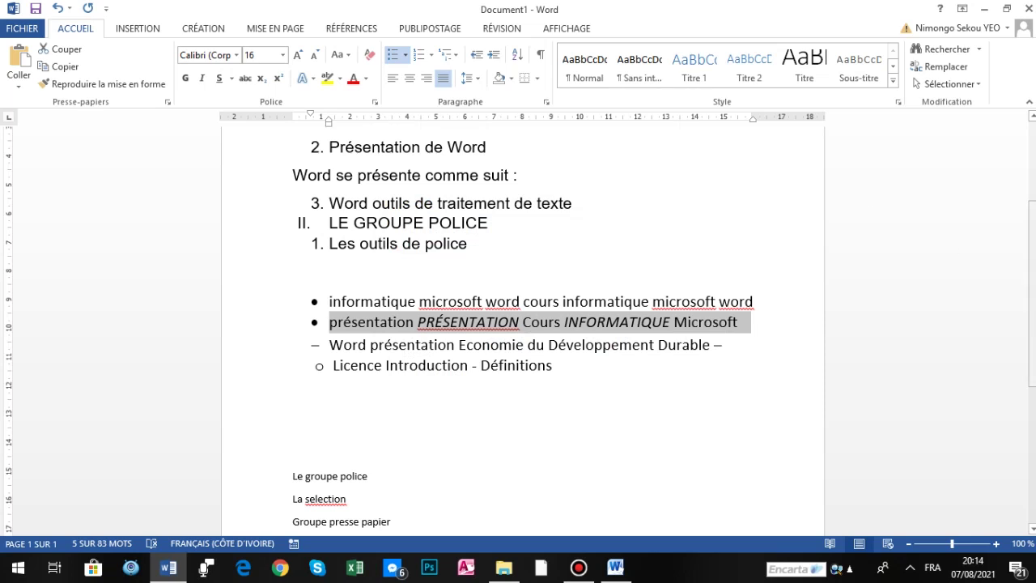
Colour the numbered heading "Le lancement de Word" red.
drag(1034, 295, 539, 208)
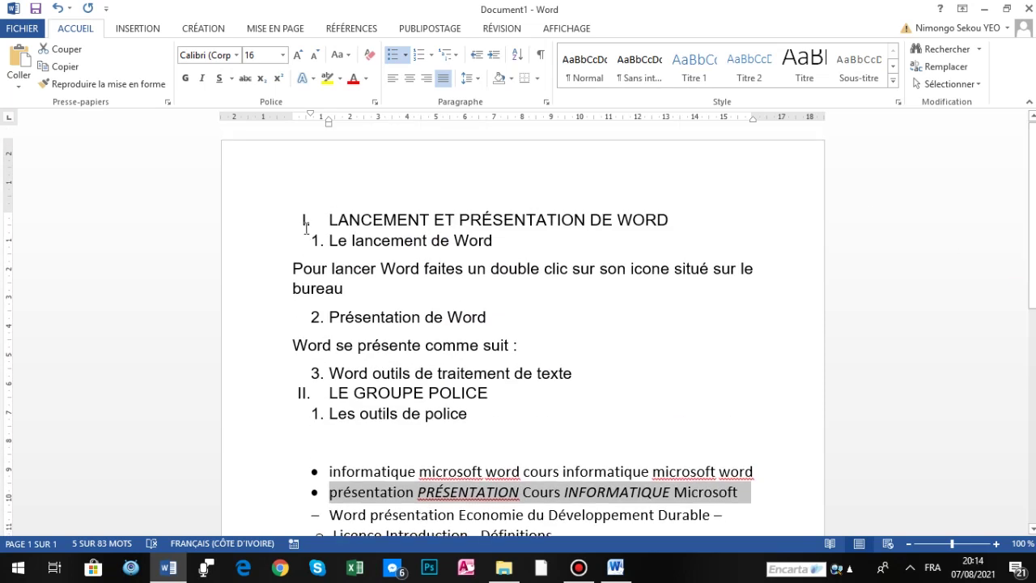
click(263, 229)
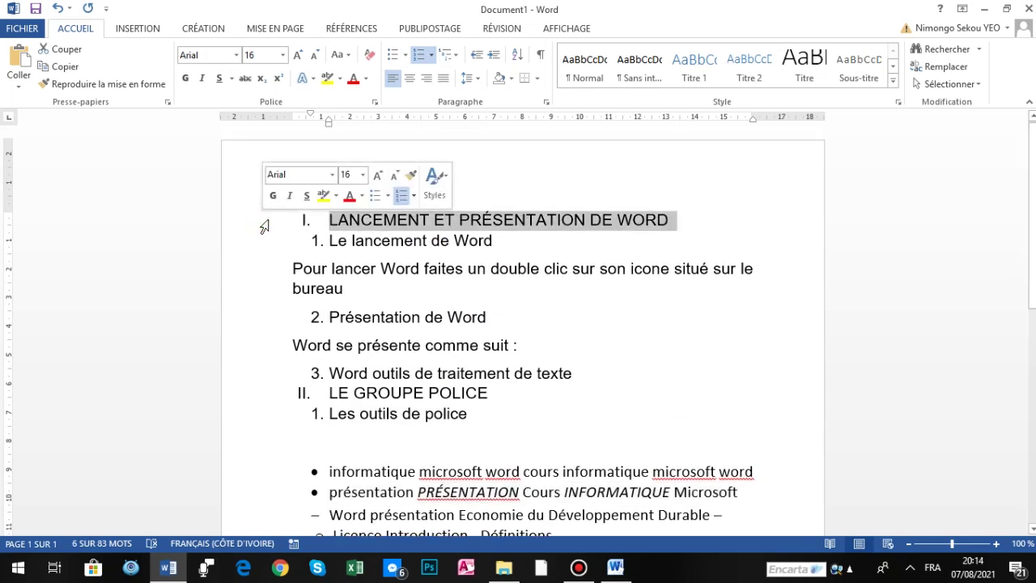
click(263, 247)
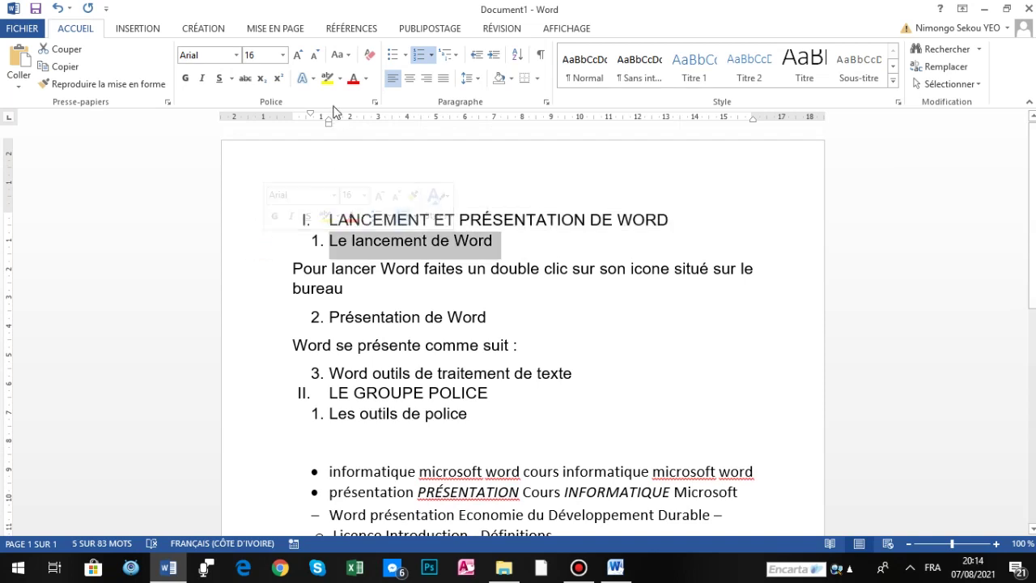
click(353, 79)
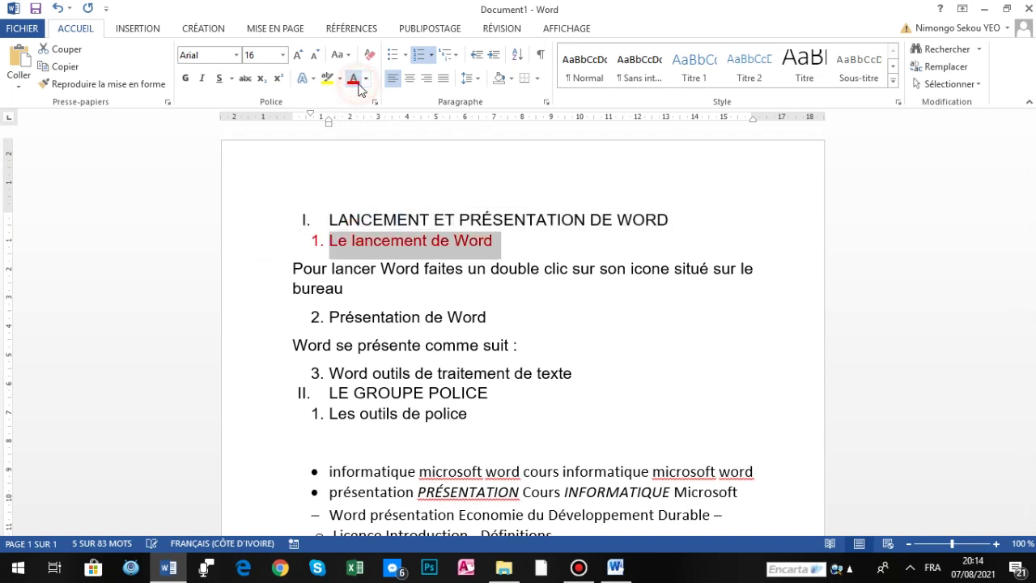
click(430, 346)
Preview right and left alignment for the heading "Le lancement de Word" in its paragraph settings and apply Centré.
click(225, 240)
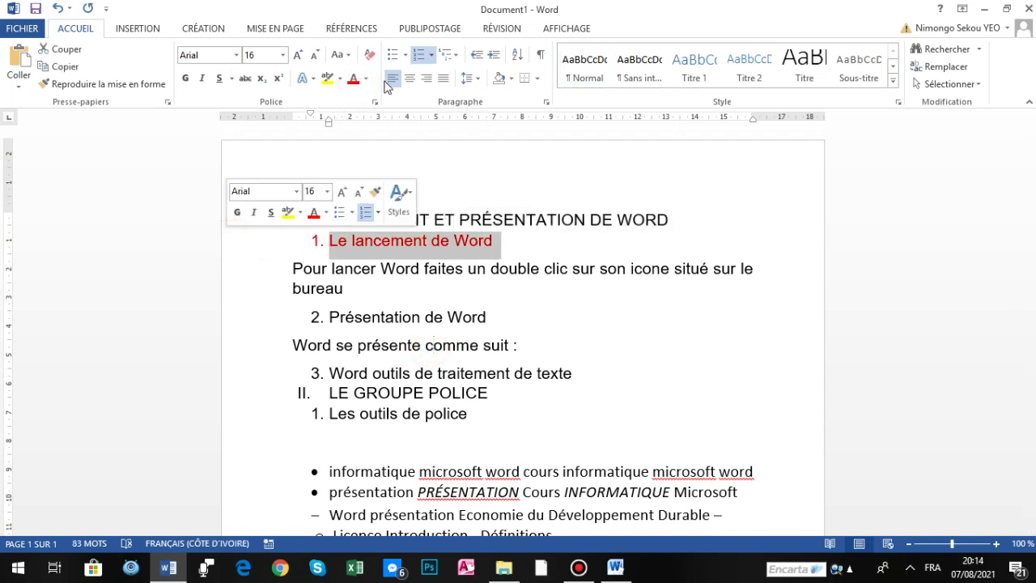
click(546, 102)
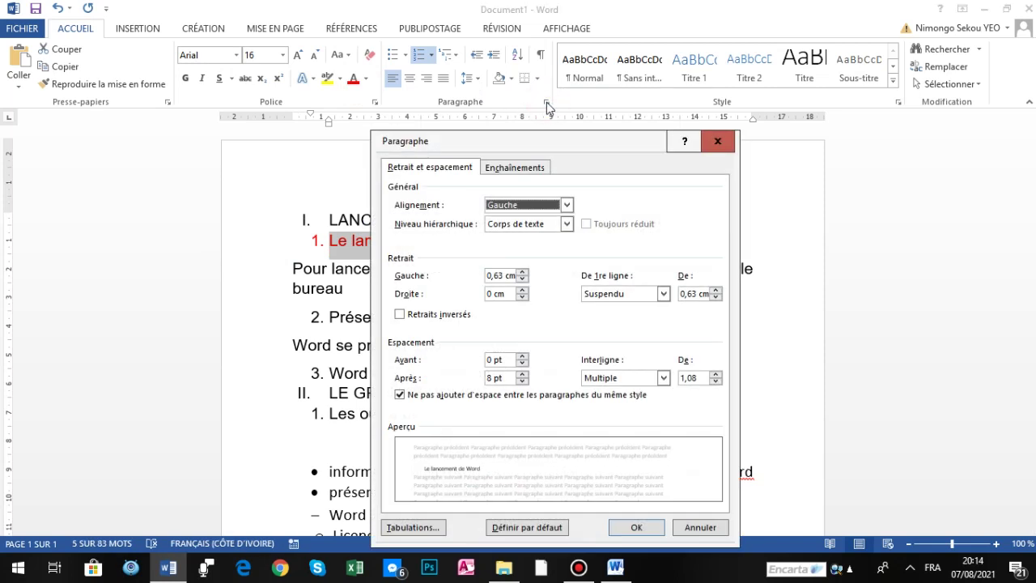
click(564, 203)
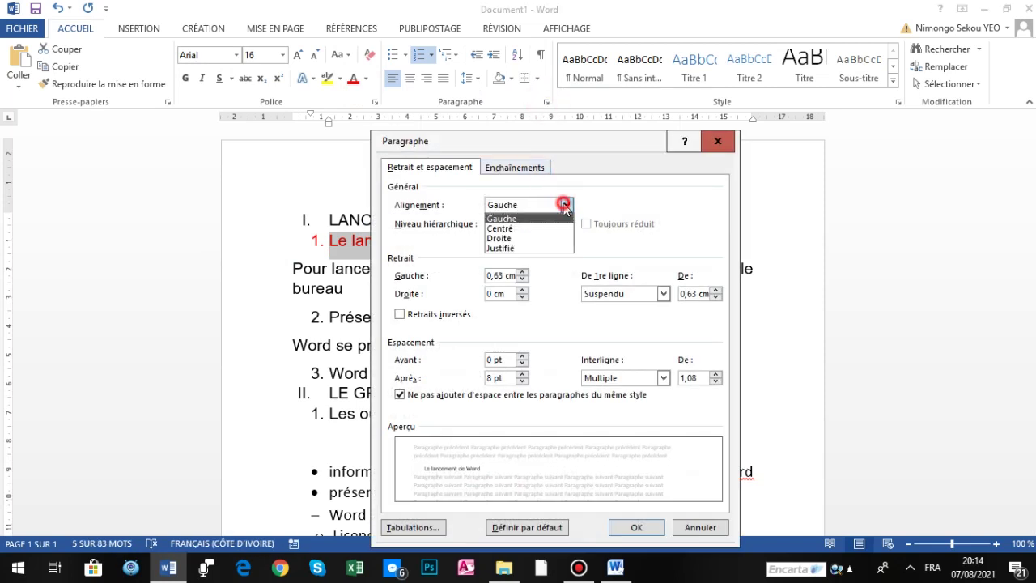
click(498, 239)
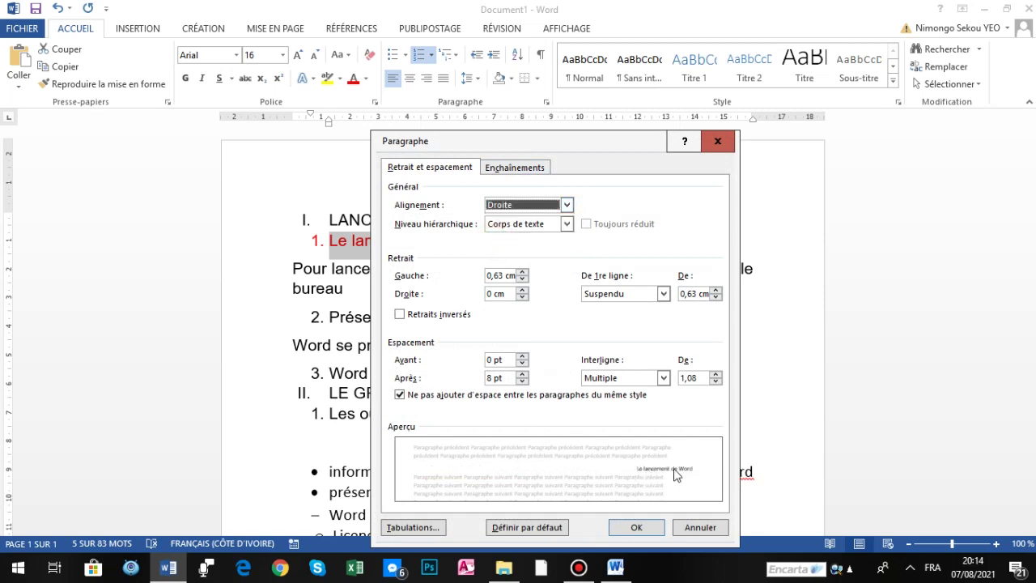
click(567, 206)
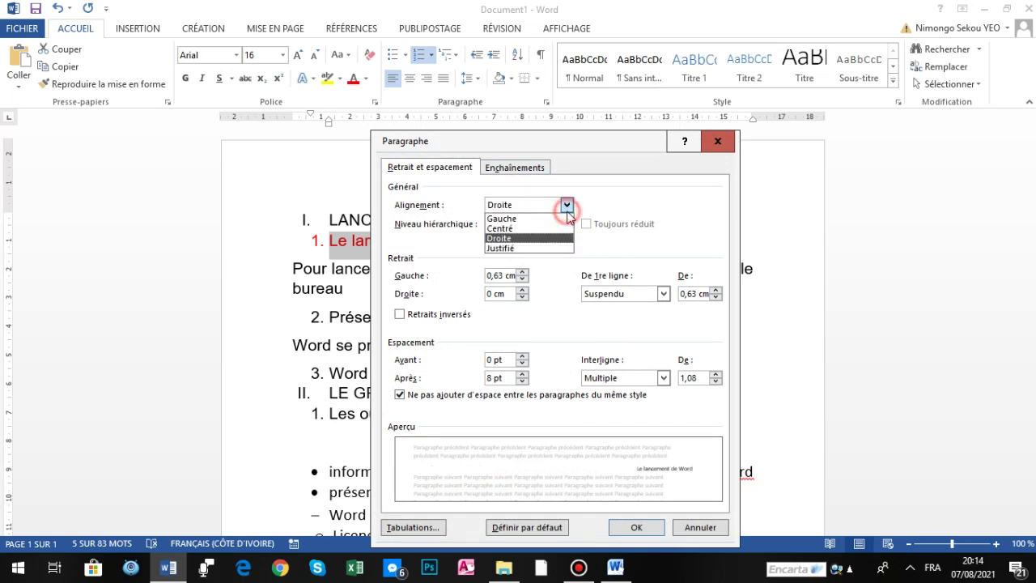
click(503, 218)
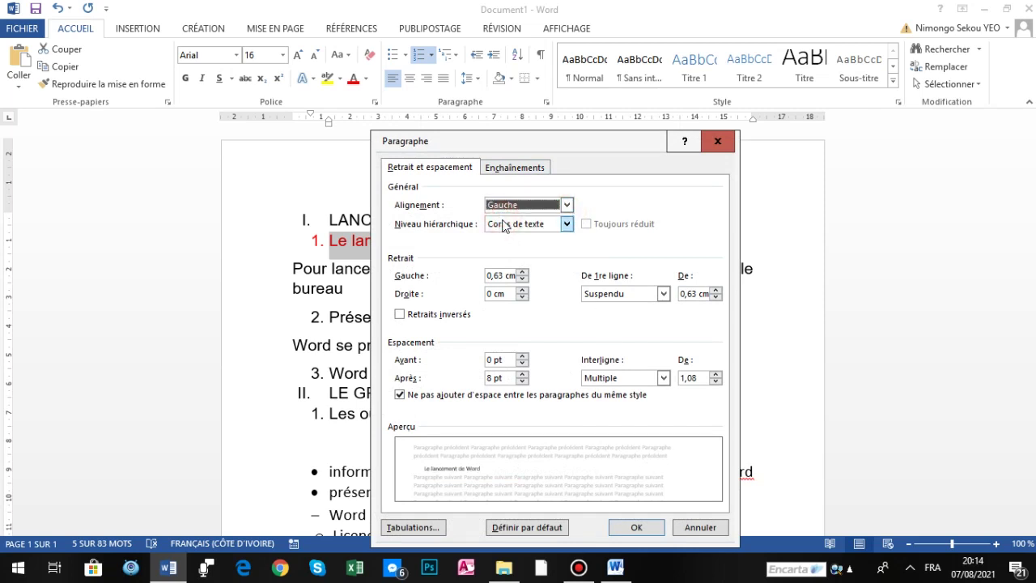
click(566, 205)
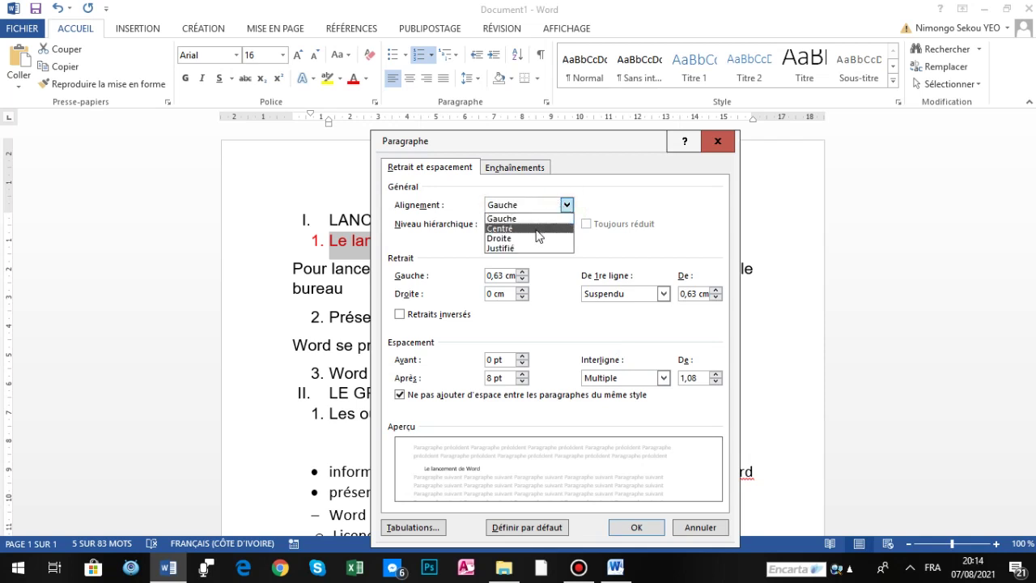
click(538, 228)
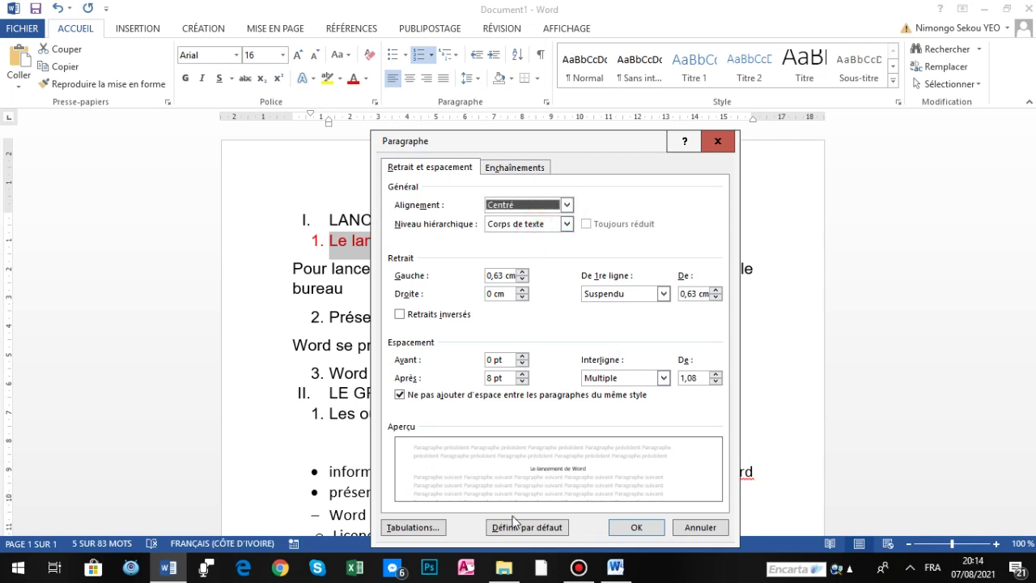
key(ctrl+e)
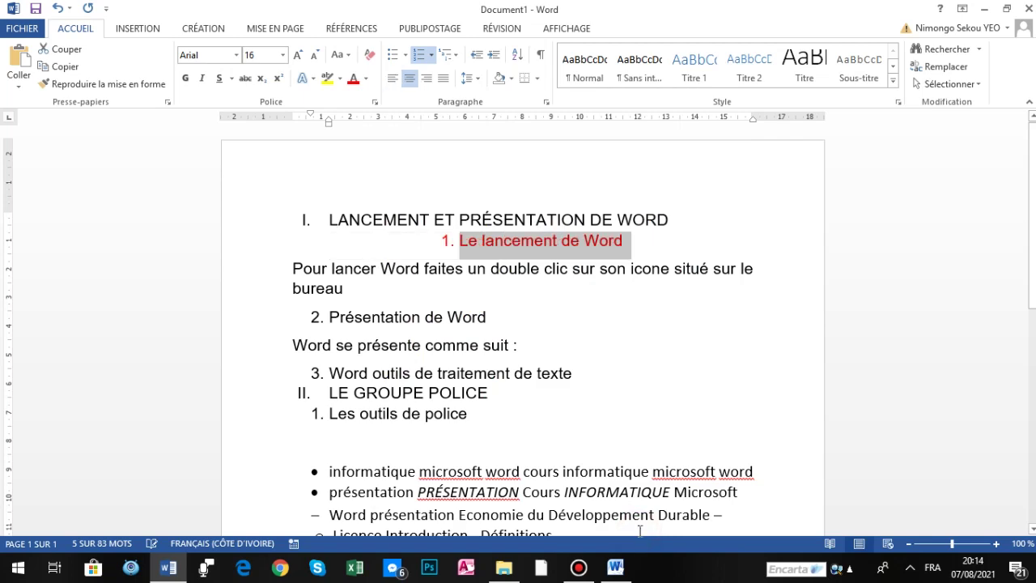
Give the heading "Le lancement de Word" outline level Niveau 2 and a Première ligne indent.
click(547, 103)
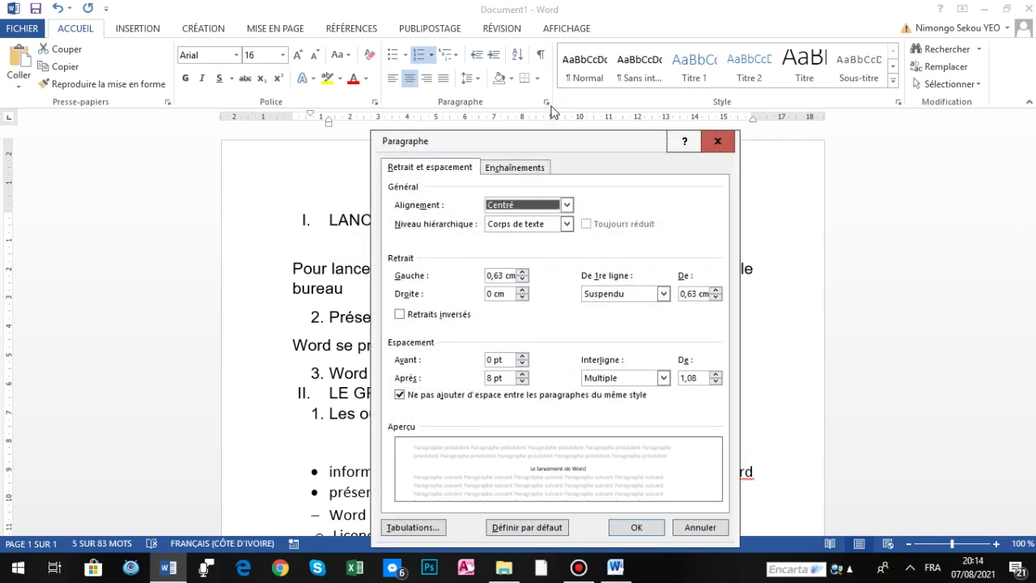
click(567, 224)
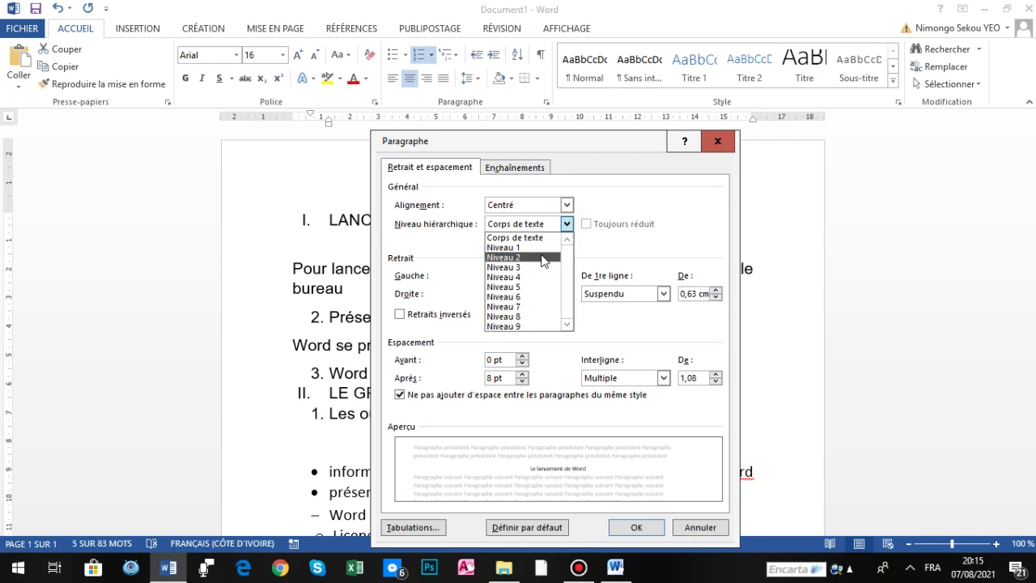
click(542, 258)
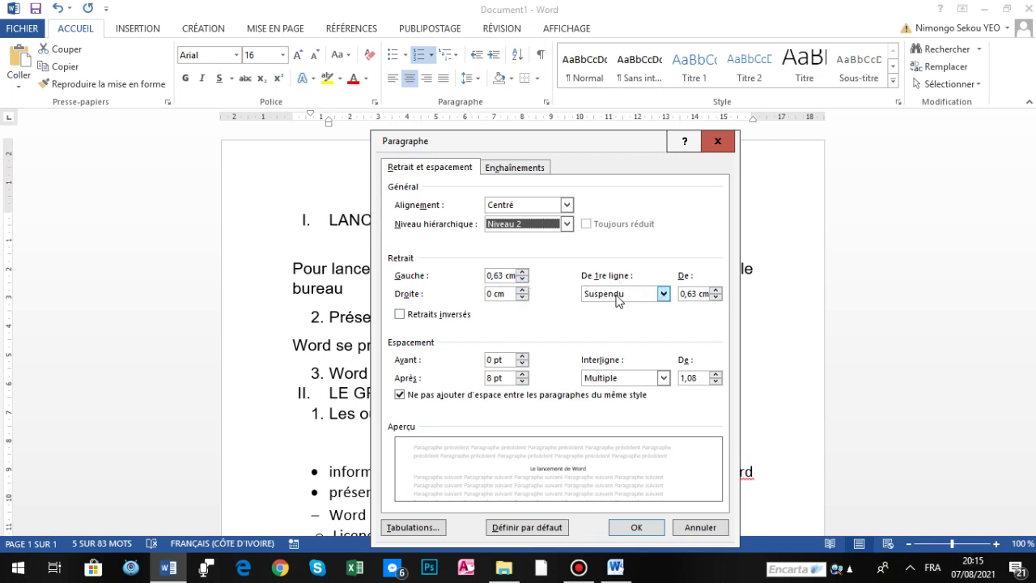
click(663, 294)
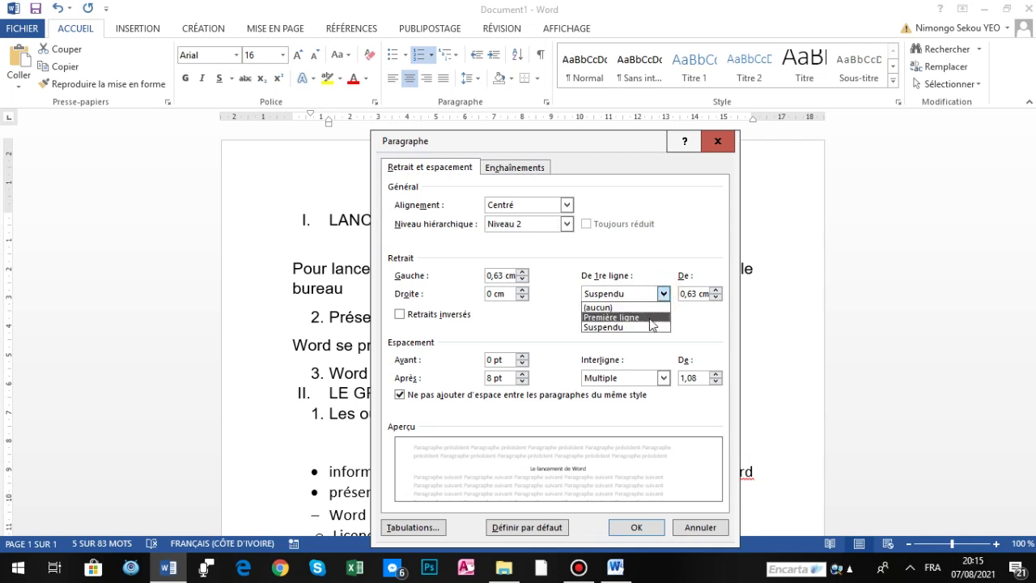
click(650, 317)
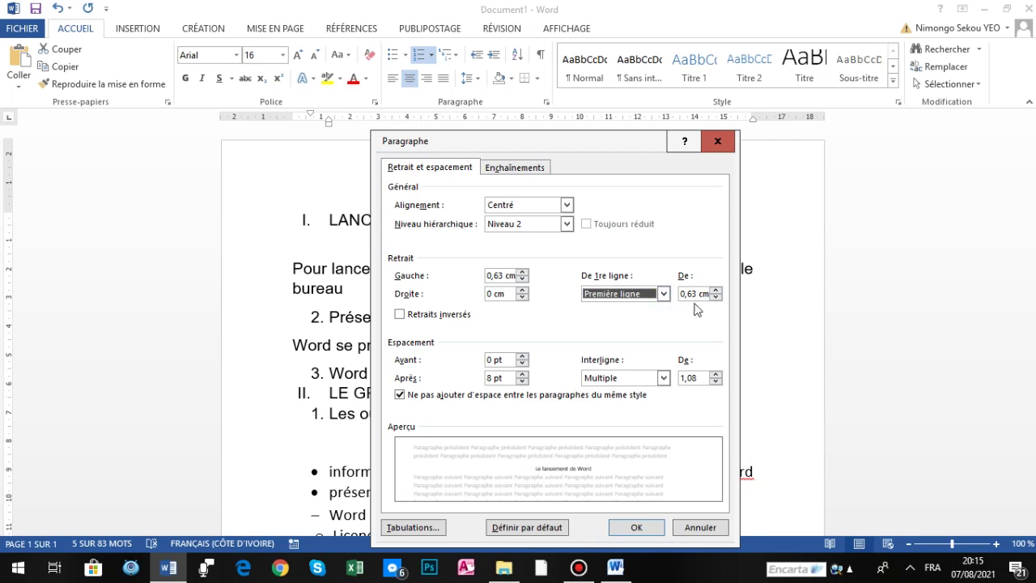
click(635, 527)
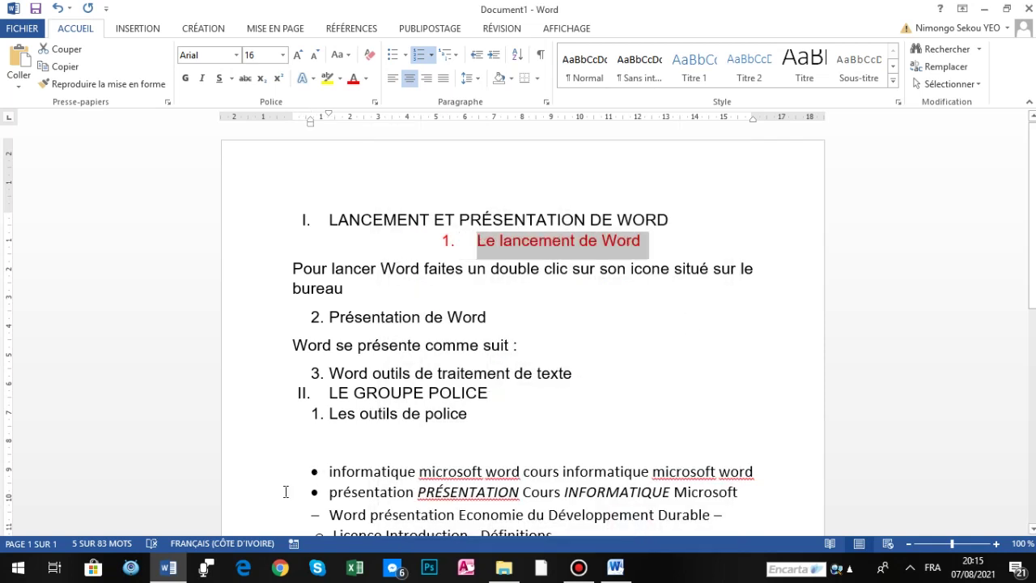
Check the paragraph settings of the bullet item "informatique microsoft word cours informatique microsoft word".
click(253, 480)
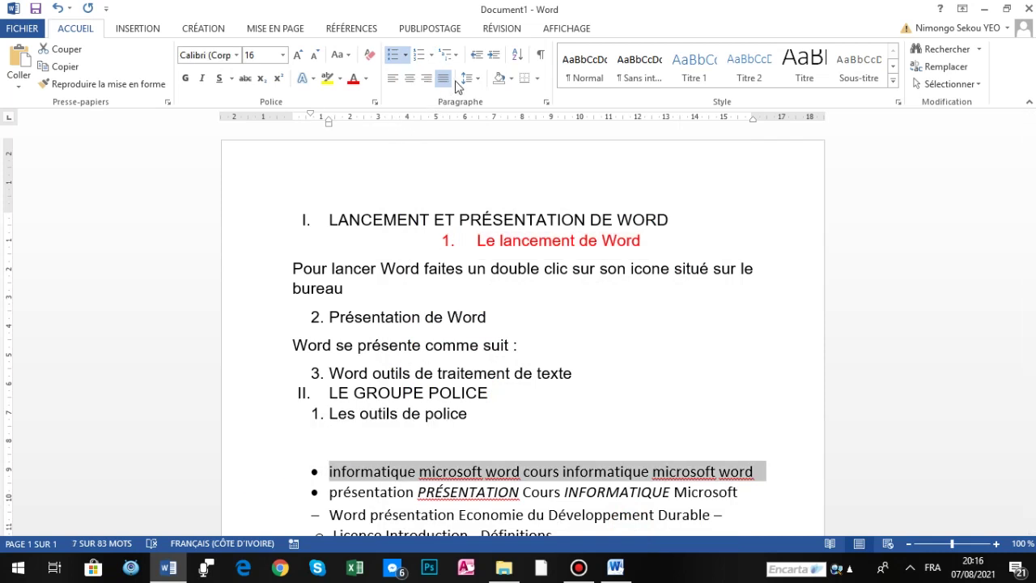
click(547, 103)
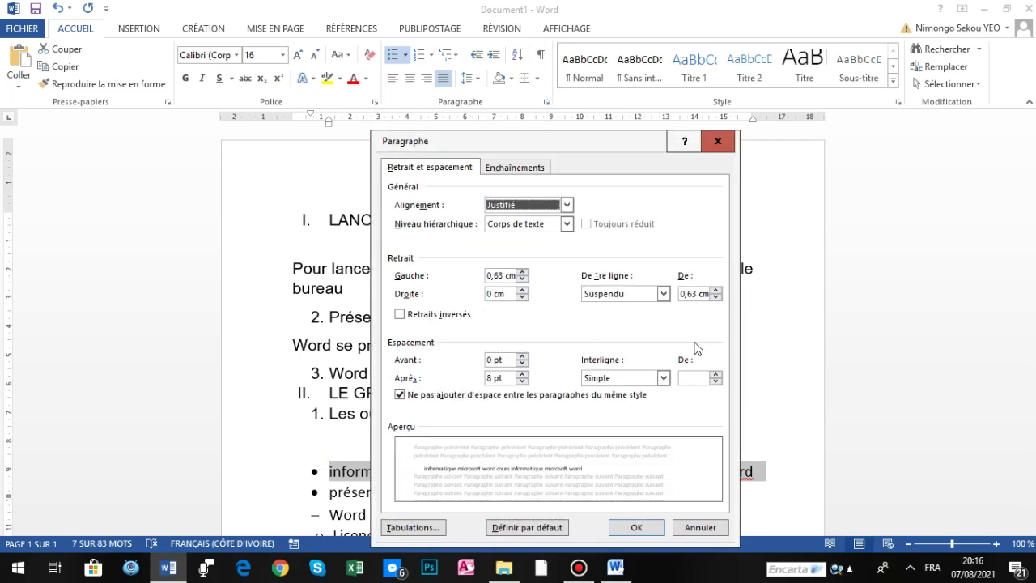
click(637, 527)
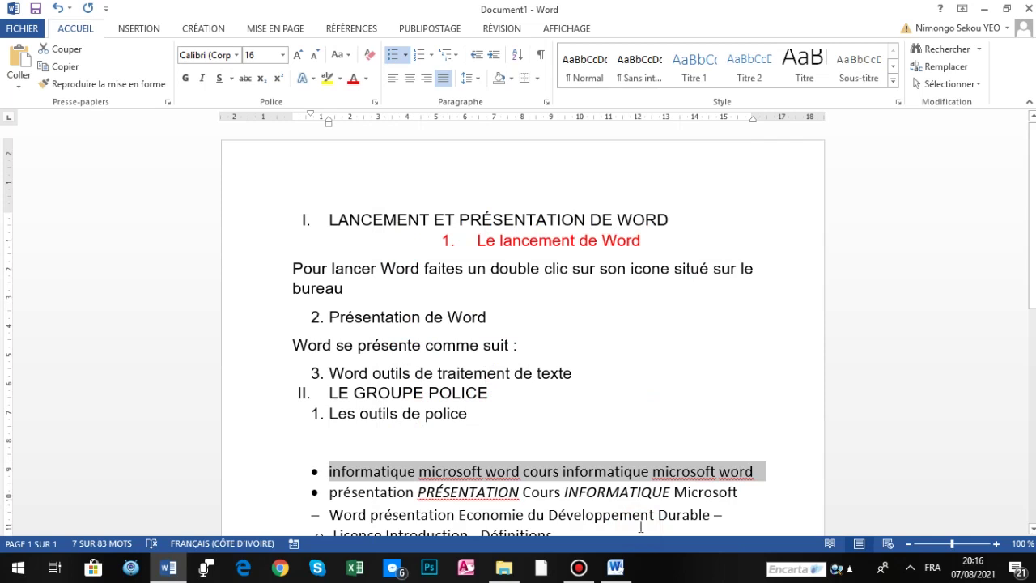
Remove the bullet from the "informatique microsoft word" line and the empty space above it, keeping it on its own line below "Les outils de police".
click(331, 471)
click(329, 470)
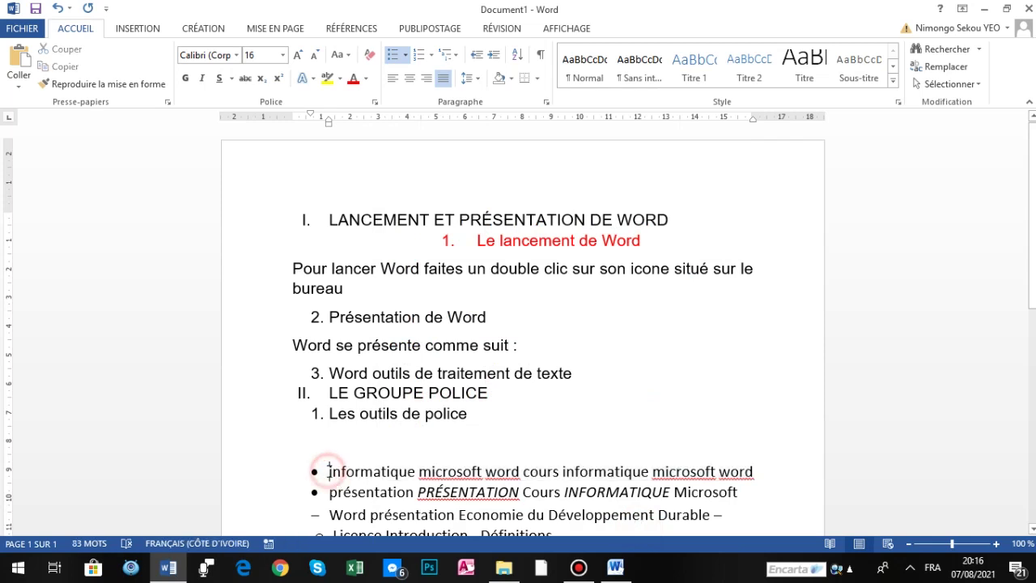
key(BackSpace)
key(BackSpace)
key(BackSpace)
key(BackSpace)
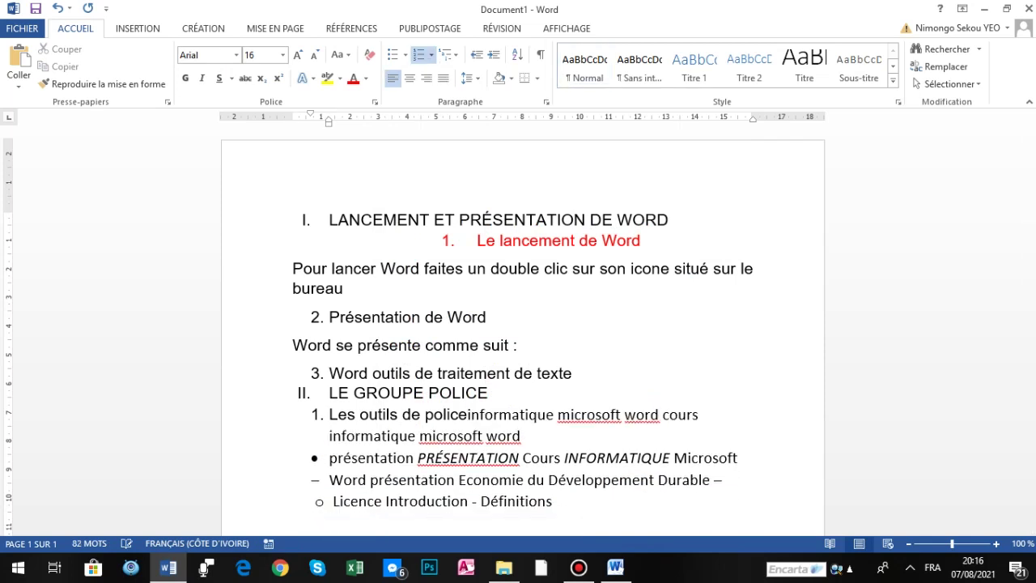
key(Return)
key(BackSpace)
key(BackSpace)
key(BackSpace)
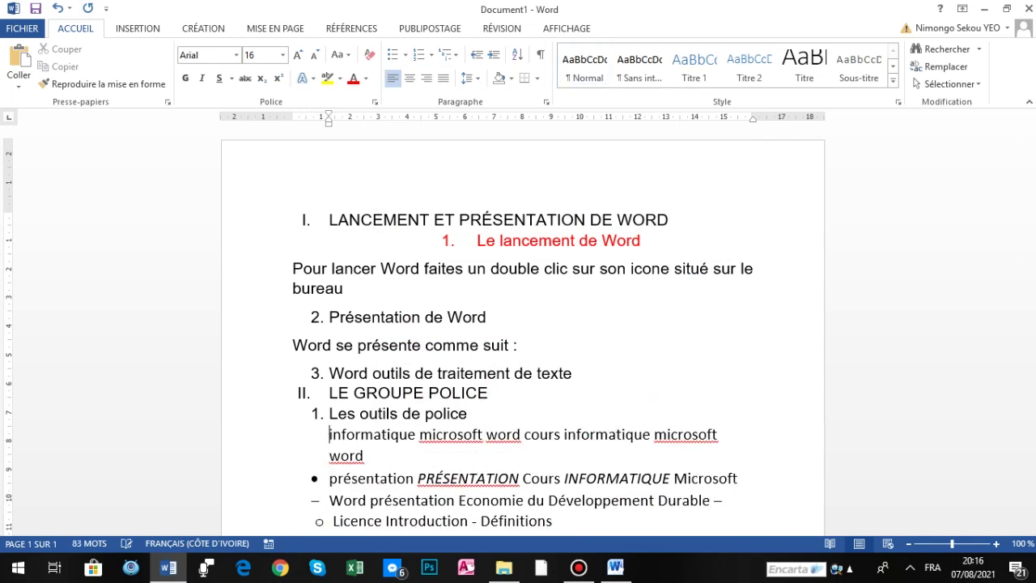
Remove the bullet from the item starting with "présentation" and join its text to the preceding "informatique microsoft word" paragraph.
click(328, 475)
key(BackSpace)
key(BackSpace)
key(BackSpace)
key(BackSpace)
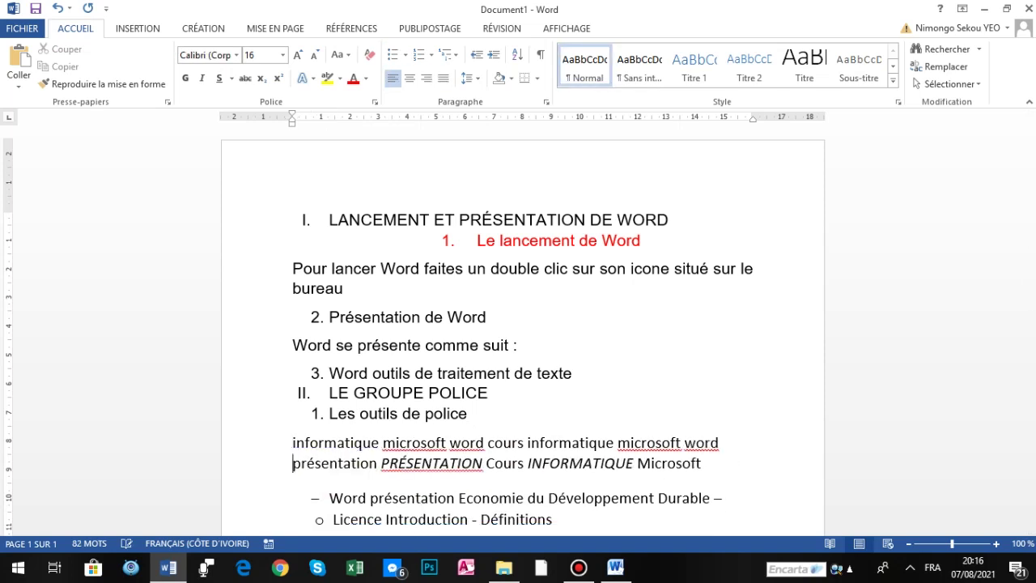
Remove the dash from "Word présentation Economie du Développement Durable –" and join the text to the paragraph ending in "Microsoft".
click(330, 498)
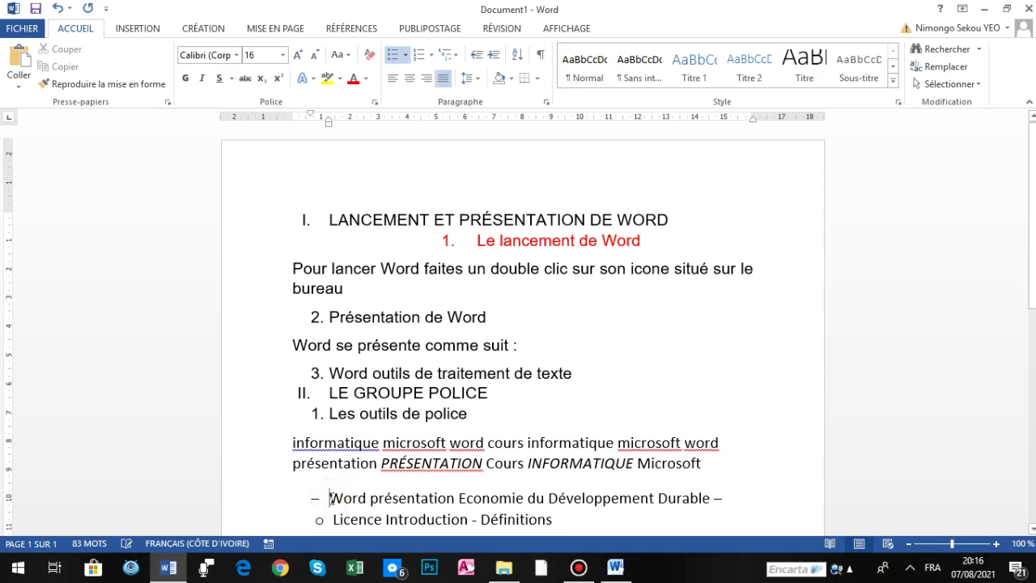
key(BackSpace)
key(BackSpace)
key(BackSpace)
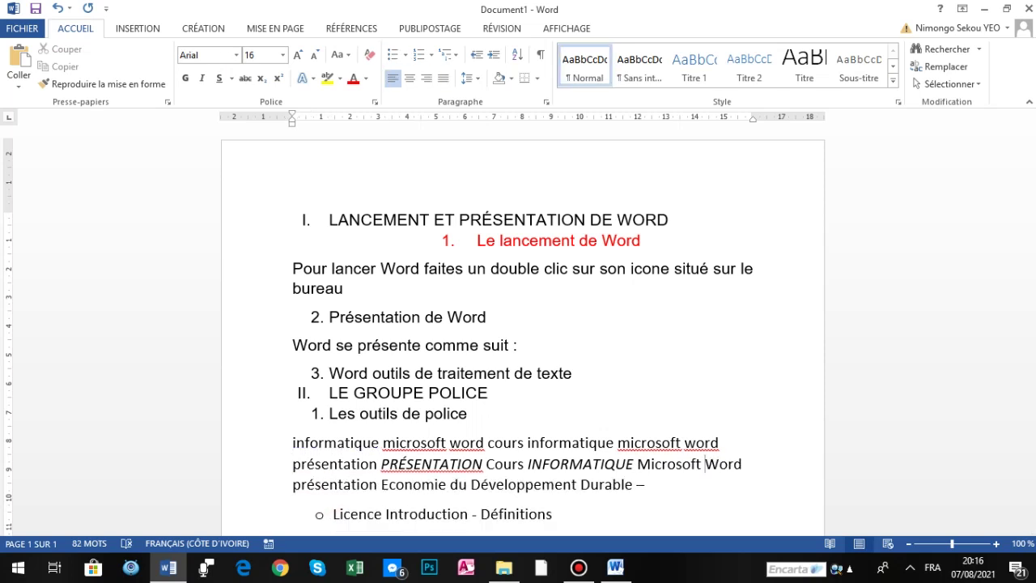
Remove the hollow circle bullet from the line "Licence Introduction - Définitions" and bring it back to the margin.
click(330, 515)
key(BackSpace)
key(BackSpace)
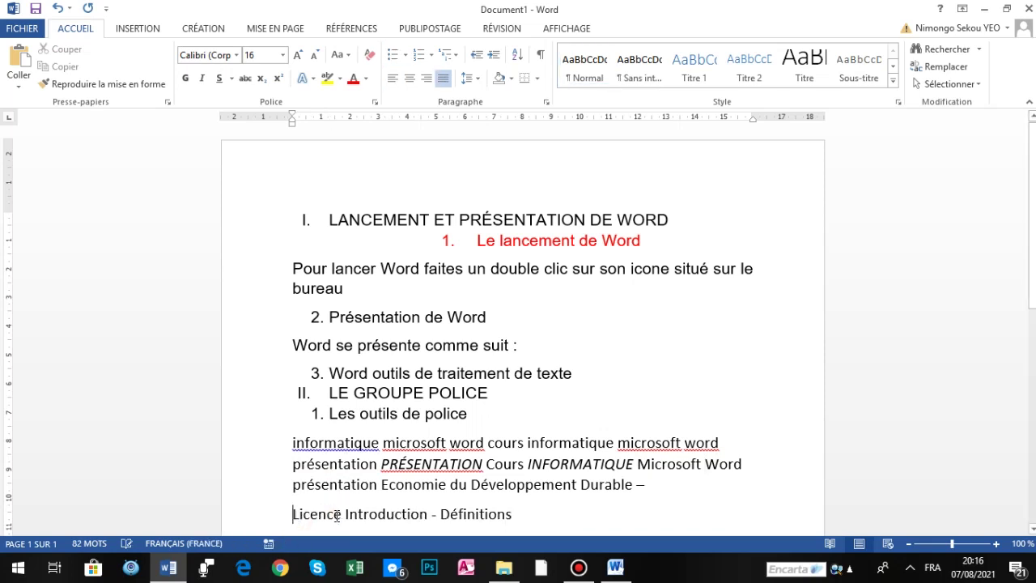
Join "Licence Introduction - Définitions" to the preceding paragraph without the dash after "Durable", and capitalize the paragraph's first word as "Informatique".
key(BackSpace)
key(BackSpace)
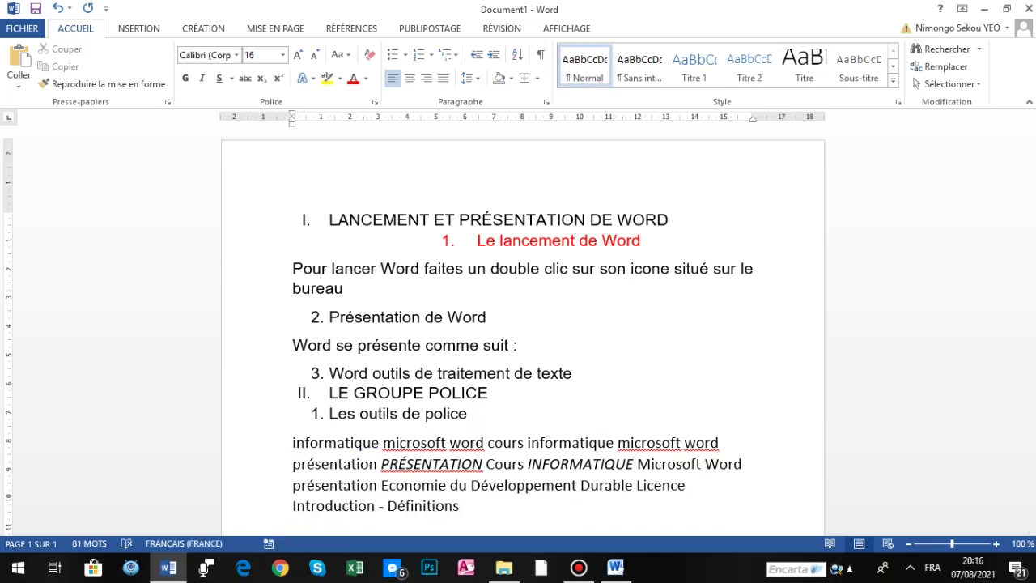
click(296, 441)
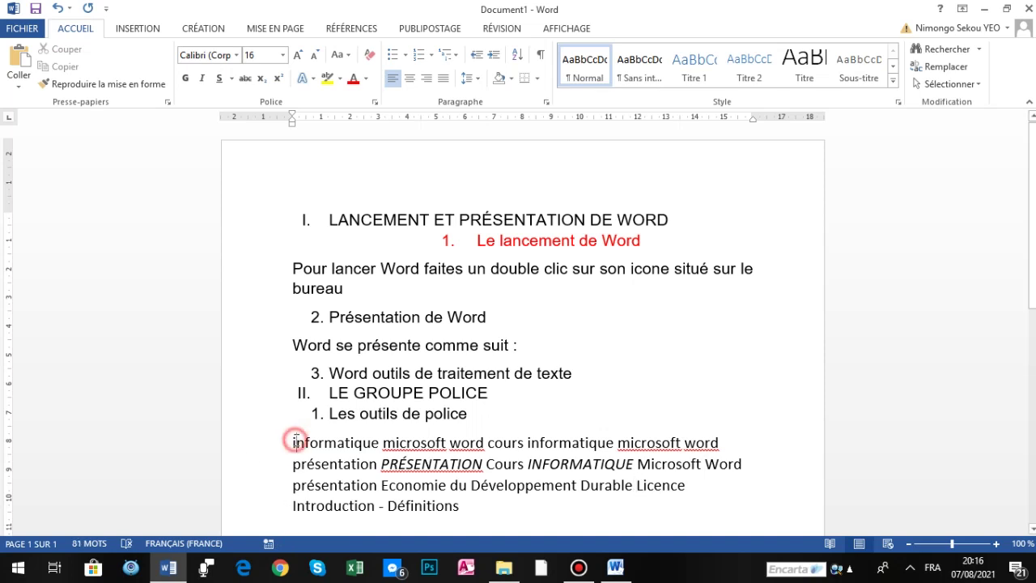
key(Delete)
text(I)
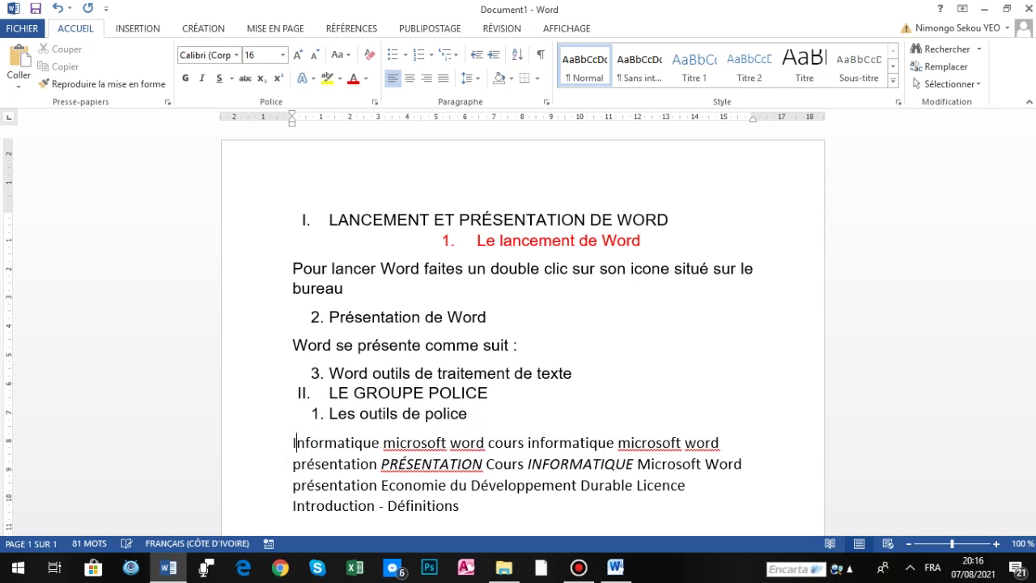
Justify the whole paragraph starting with "Informatique microsoft word" below "Les outils de police".
double_click(215, 441)
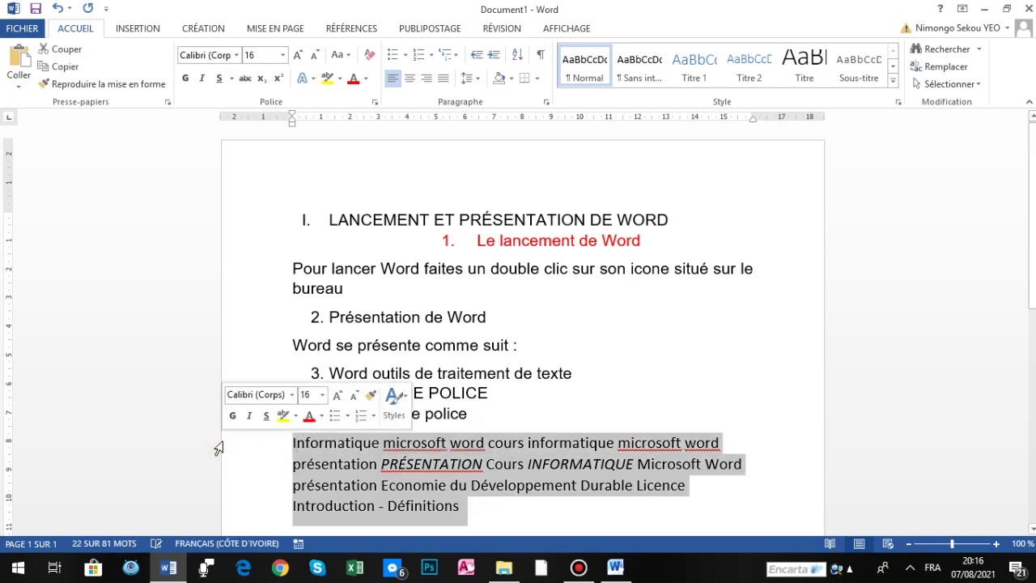
click(443, 77)
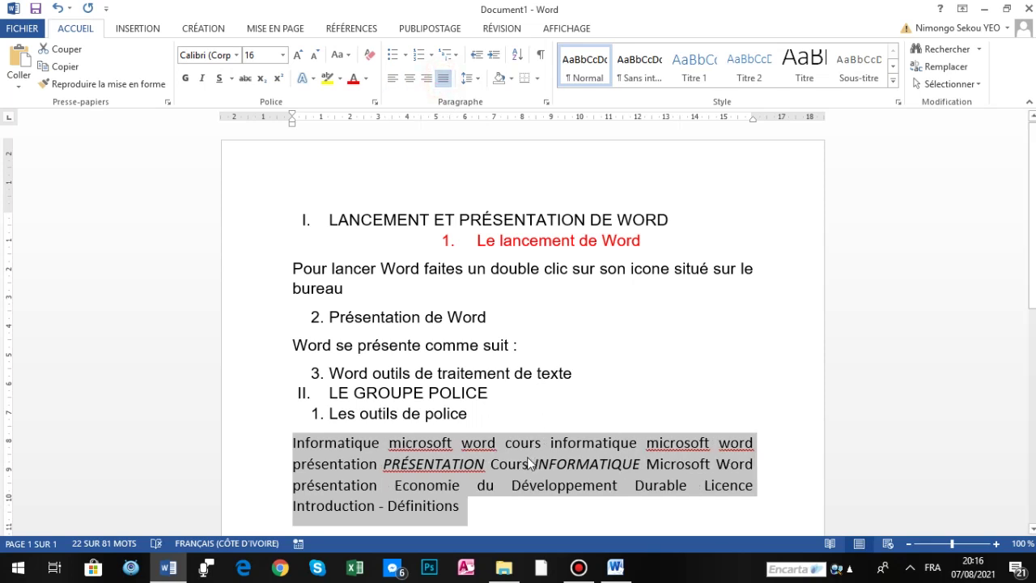
click(508, 509)
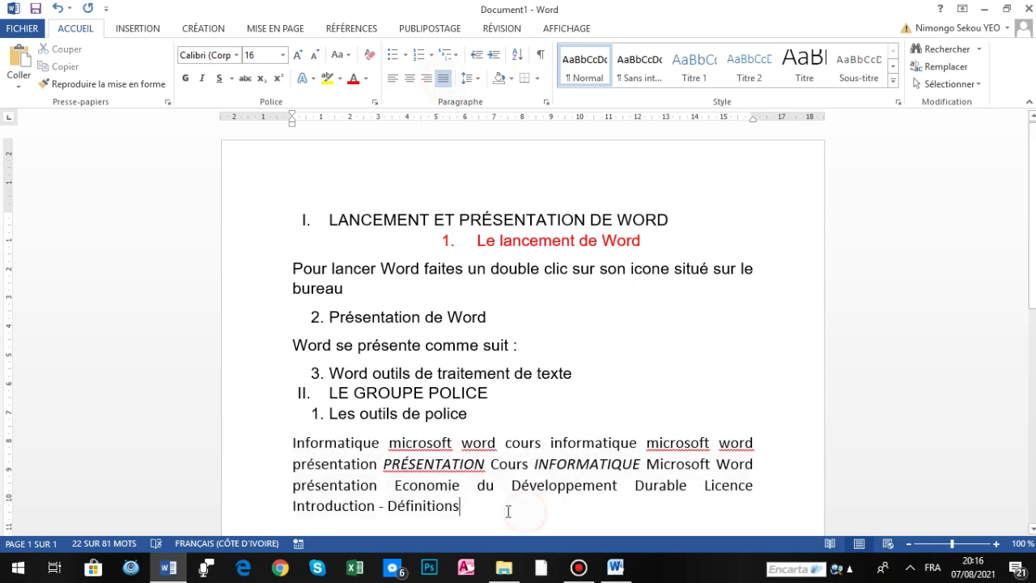
Give the "Informatique microsoft word" paragraph a first-line indent (Première ligne) of 1,25 cm in the paragraph settings.
double_click(252, 450)
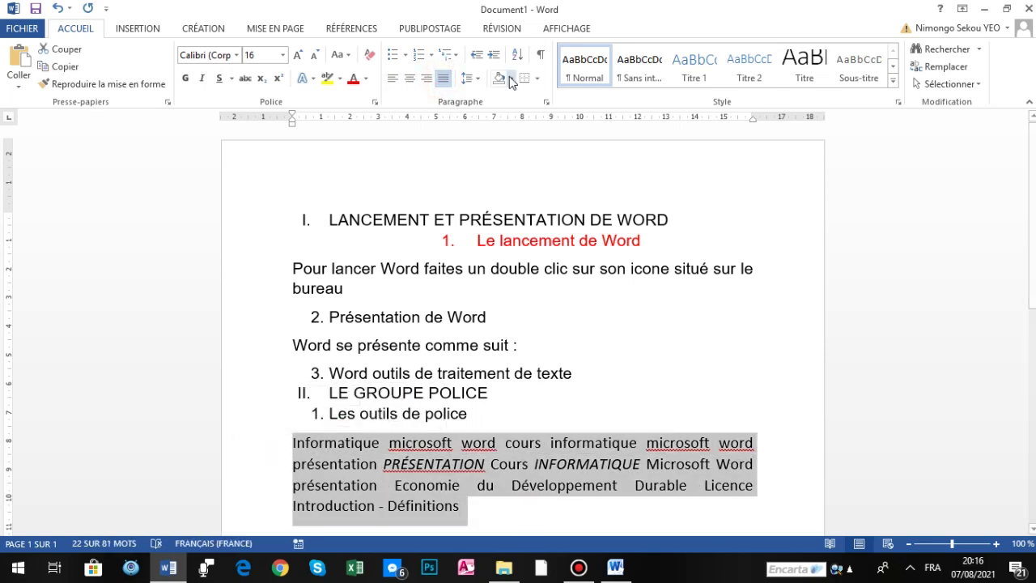
click(546, 102)
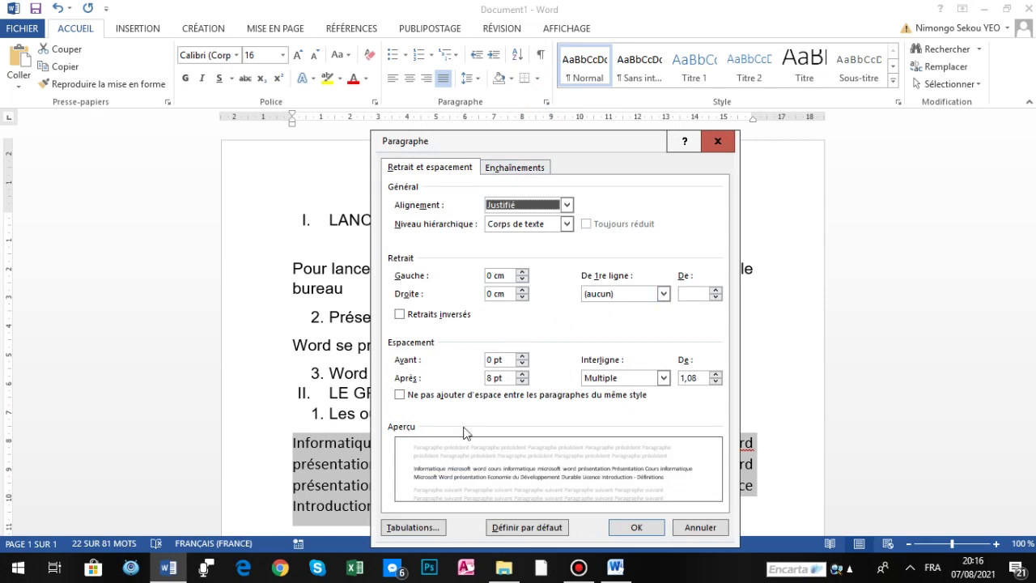
click(663, 293)
click(638, 320)
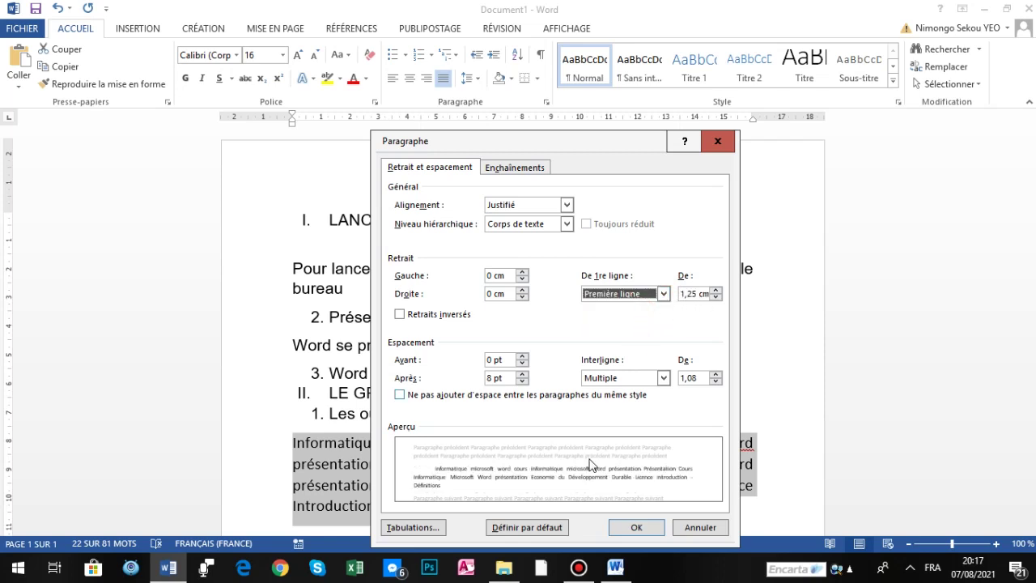
click(621, 524)
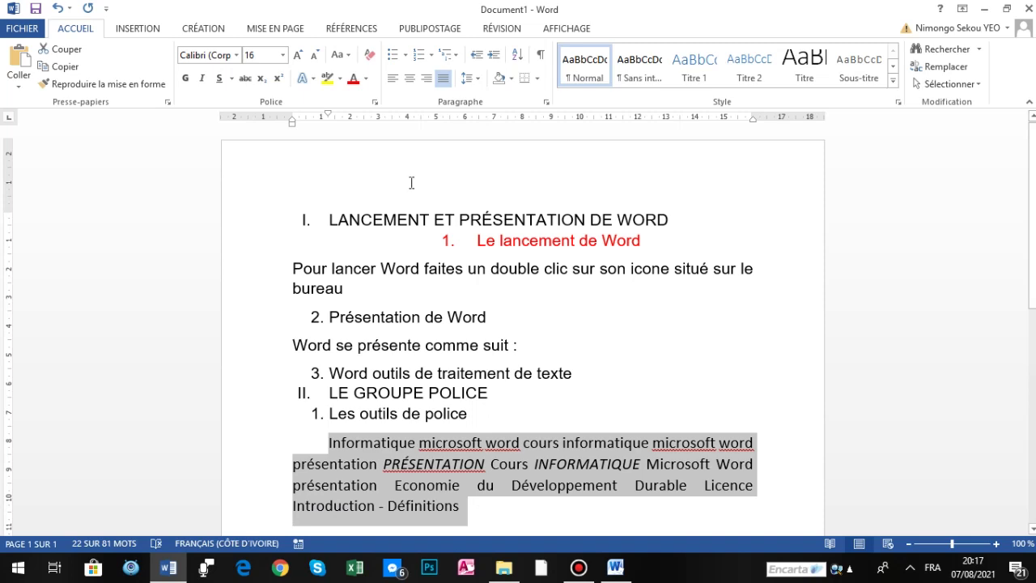
click(547, 102)
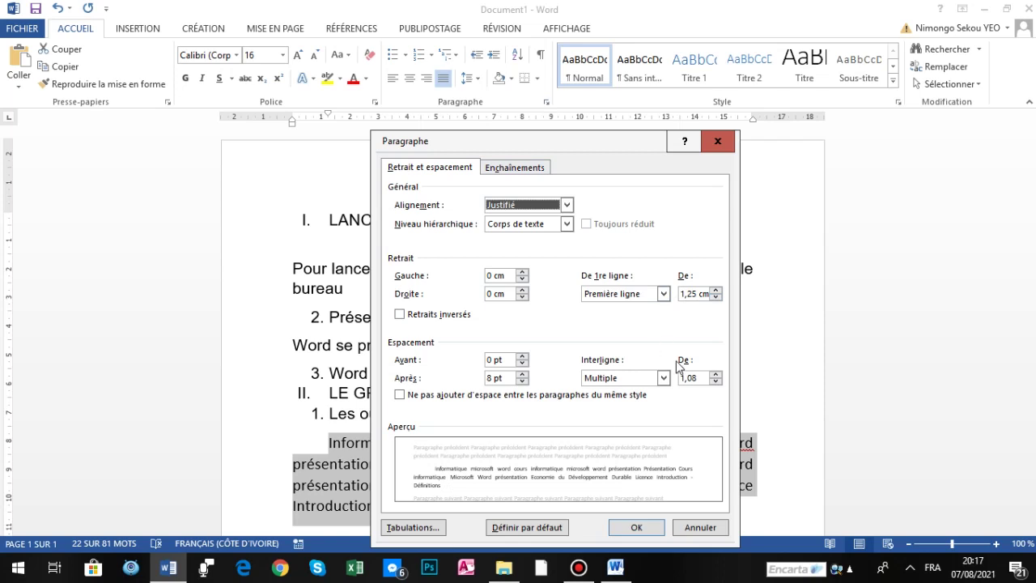
click(718, 143)
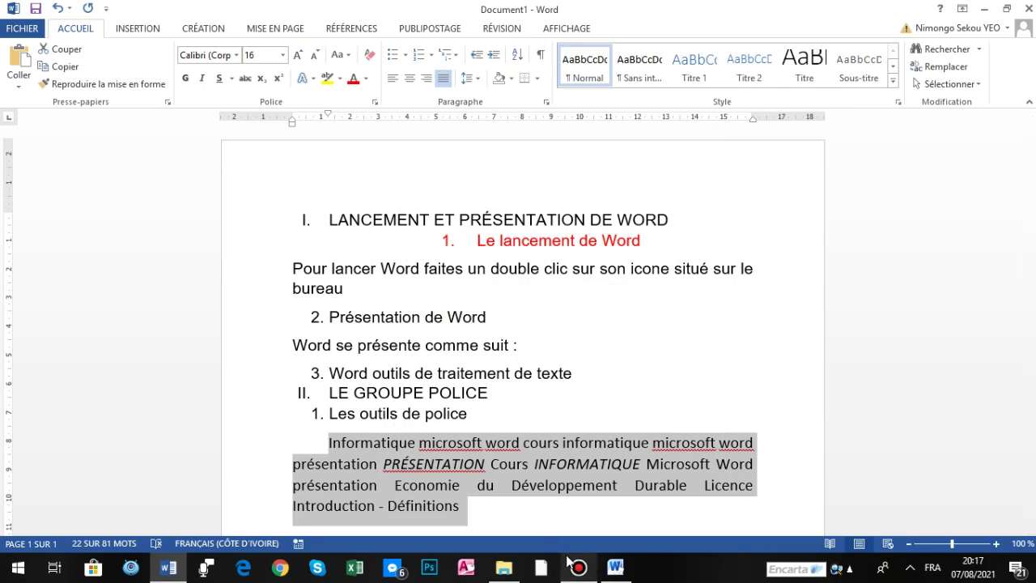
mouse_move(578, 567)
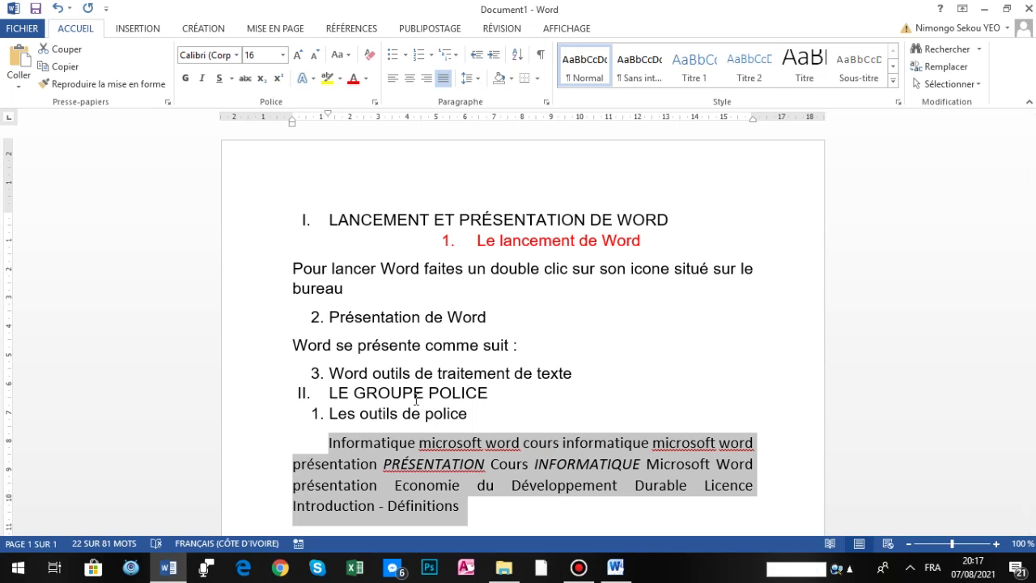
click(578, 568)
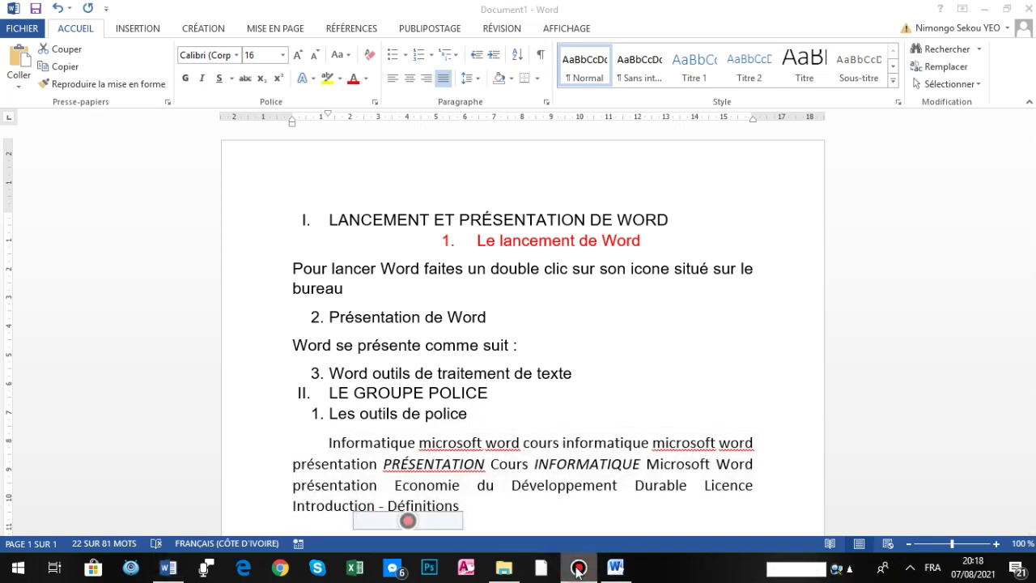